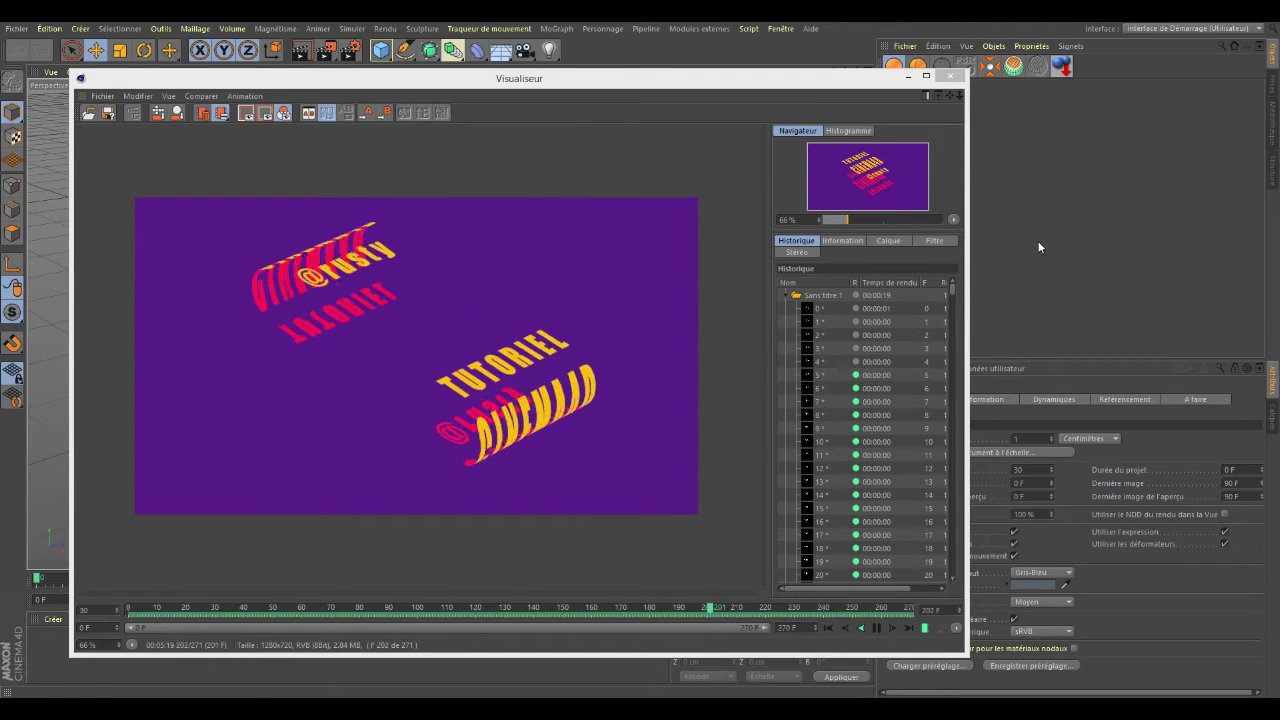
Stop the rolling-text preview, close the Picture Viewer, and bring Photoshop forward.
left_click(877, 628)
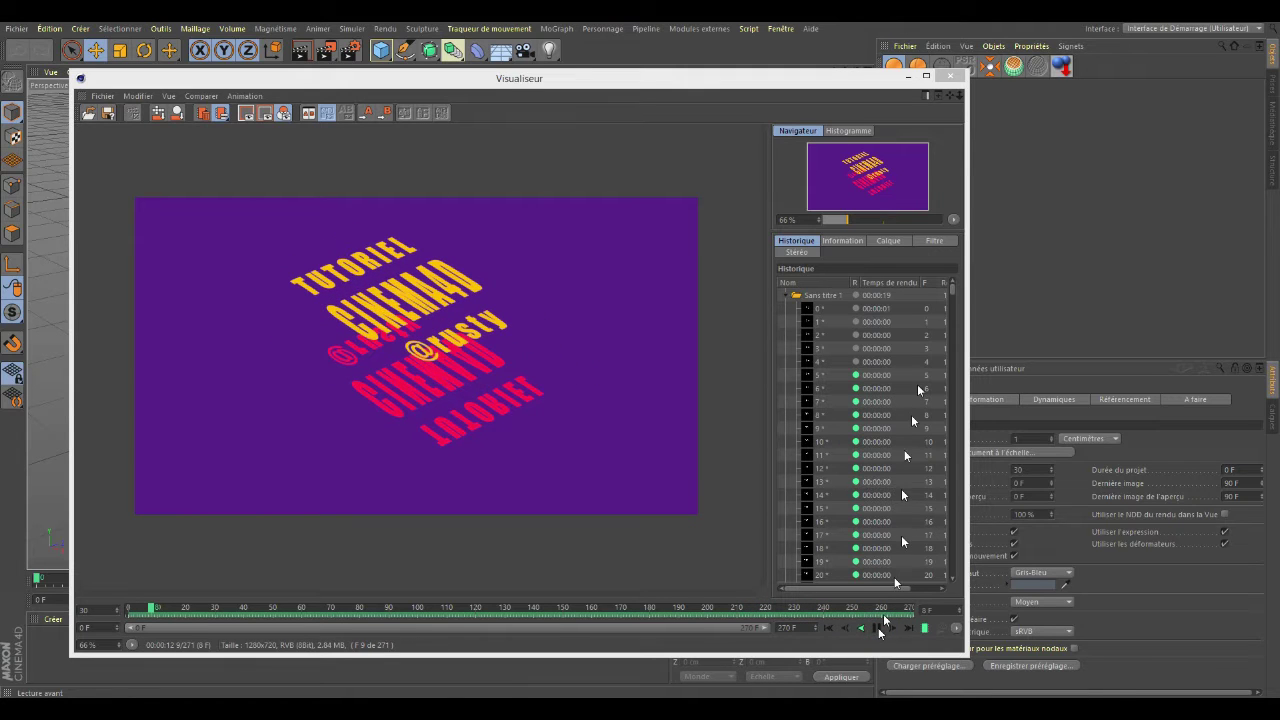
left_click(955, 77)
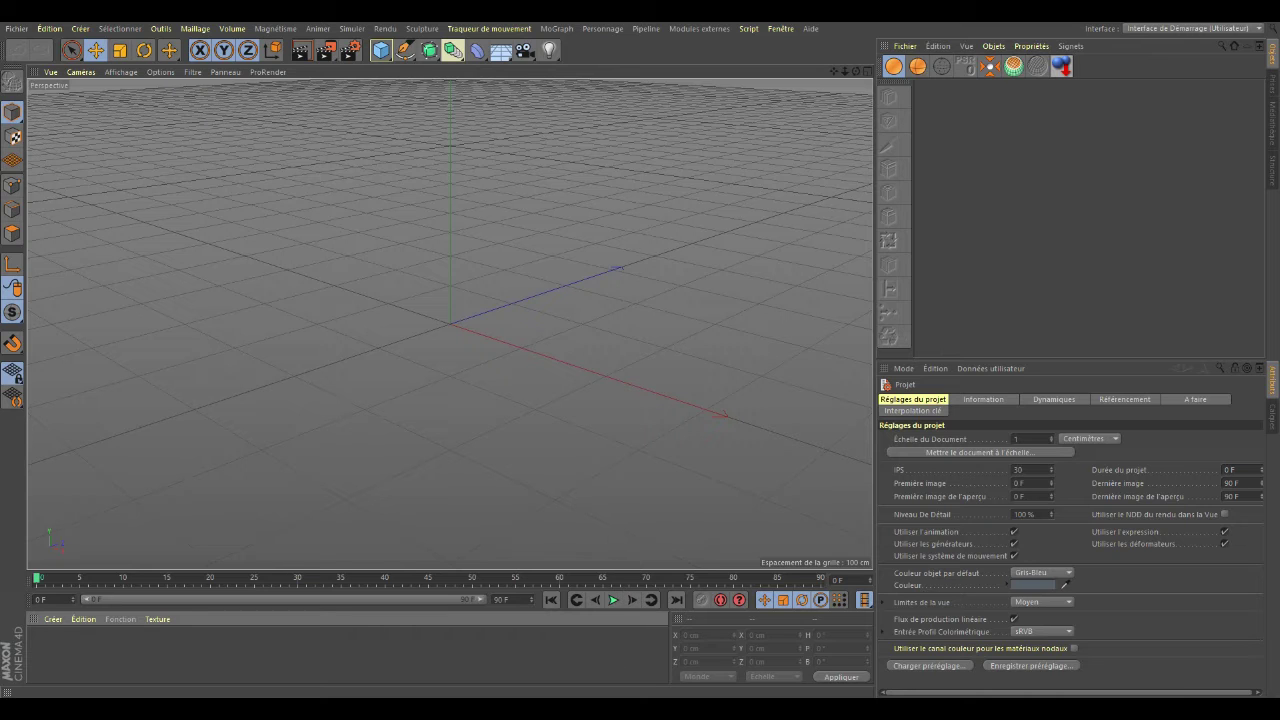
left_click(593, 679)
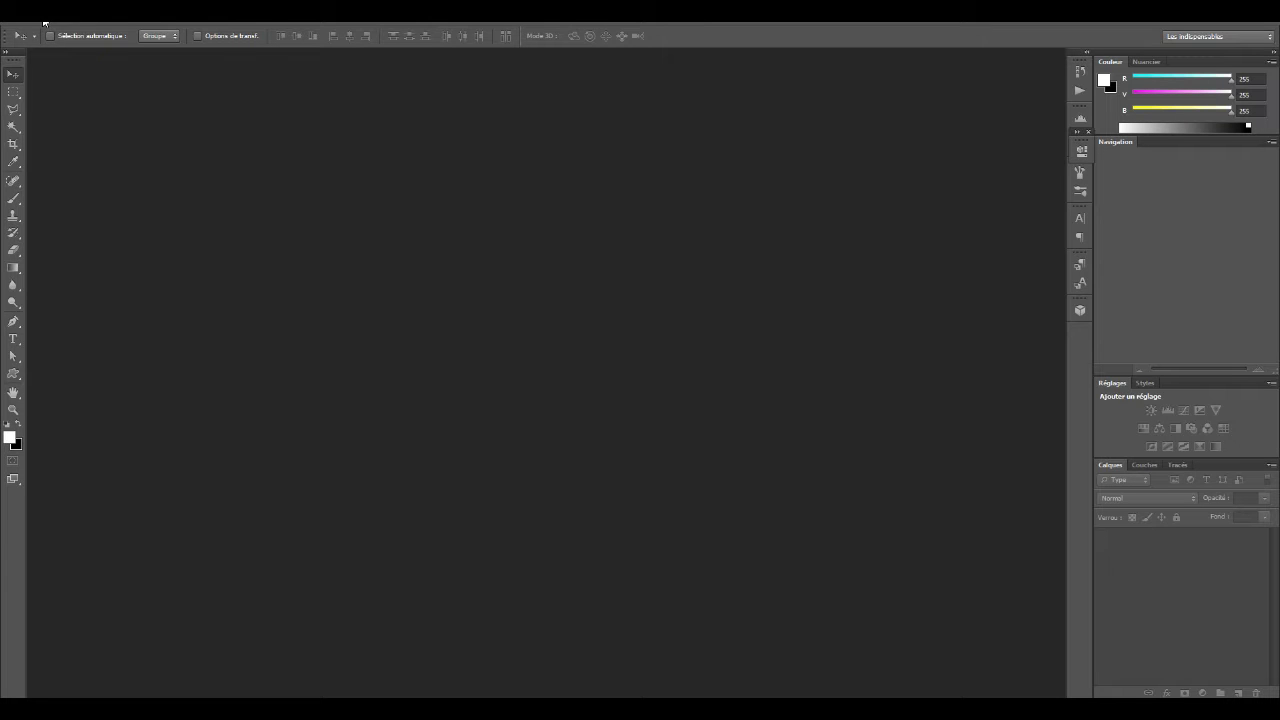
Create a new blank white document and ready the Type tool with default black colour.
key("ctrl+n")
left_click(717, 128)
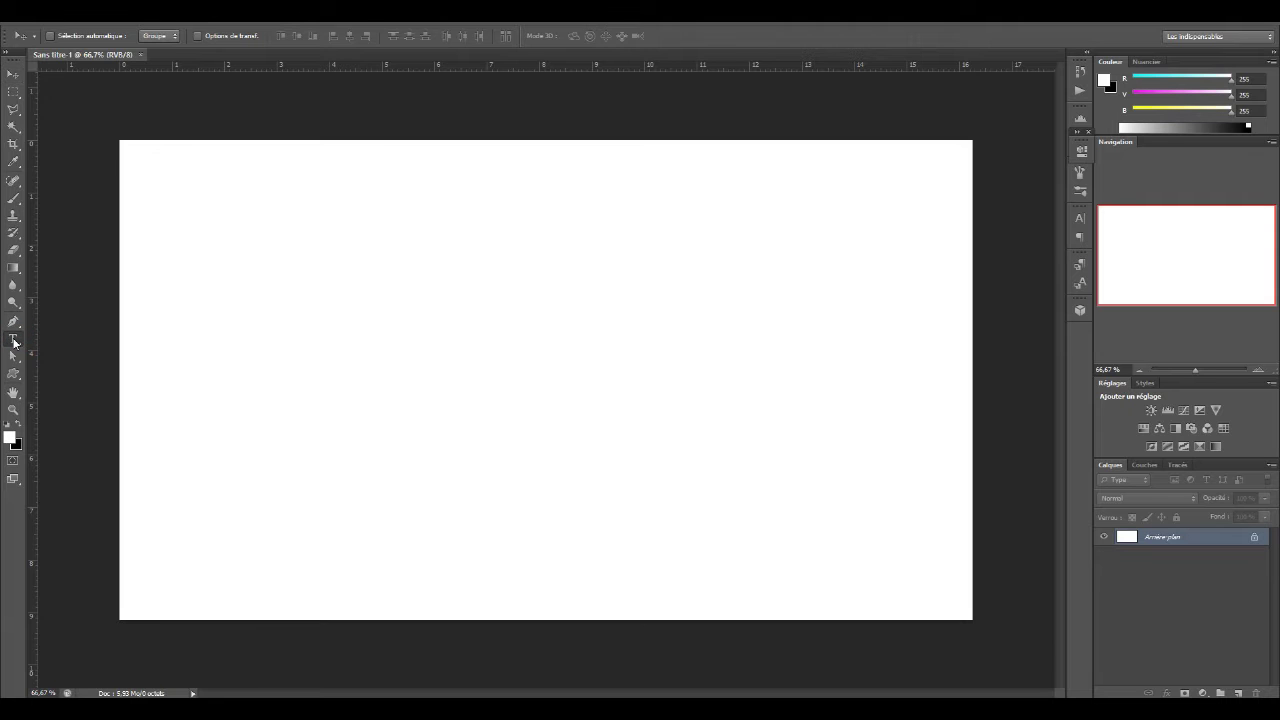
key("t")
left_click(19, 428)
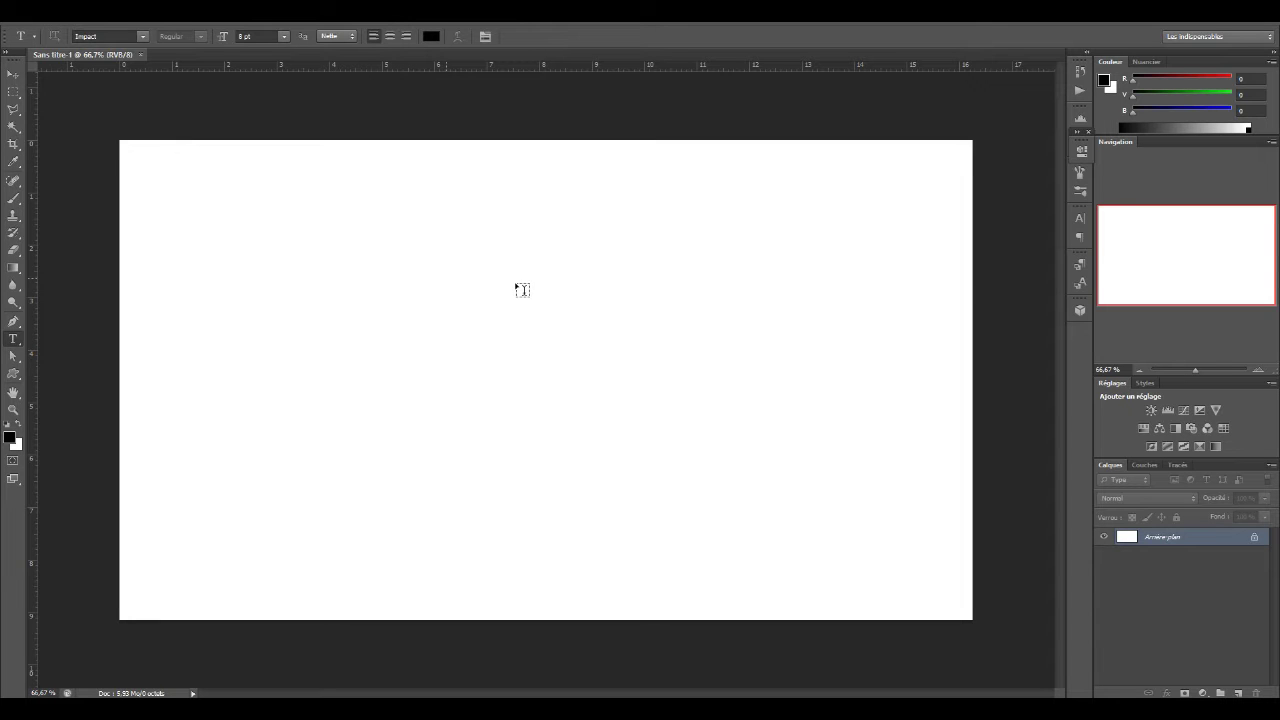
Type TUTORIEL and CINEMA4D as stacked text lines, centring CINEMA4D beneath TUTORIEL.
left_click(441, 286)
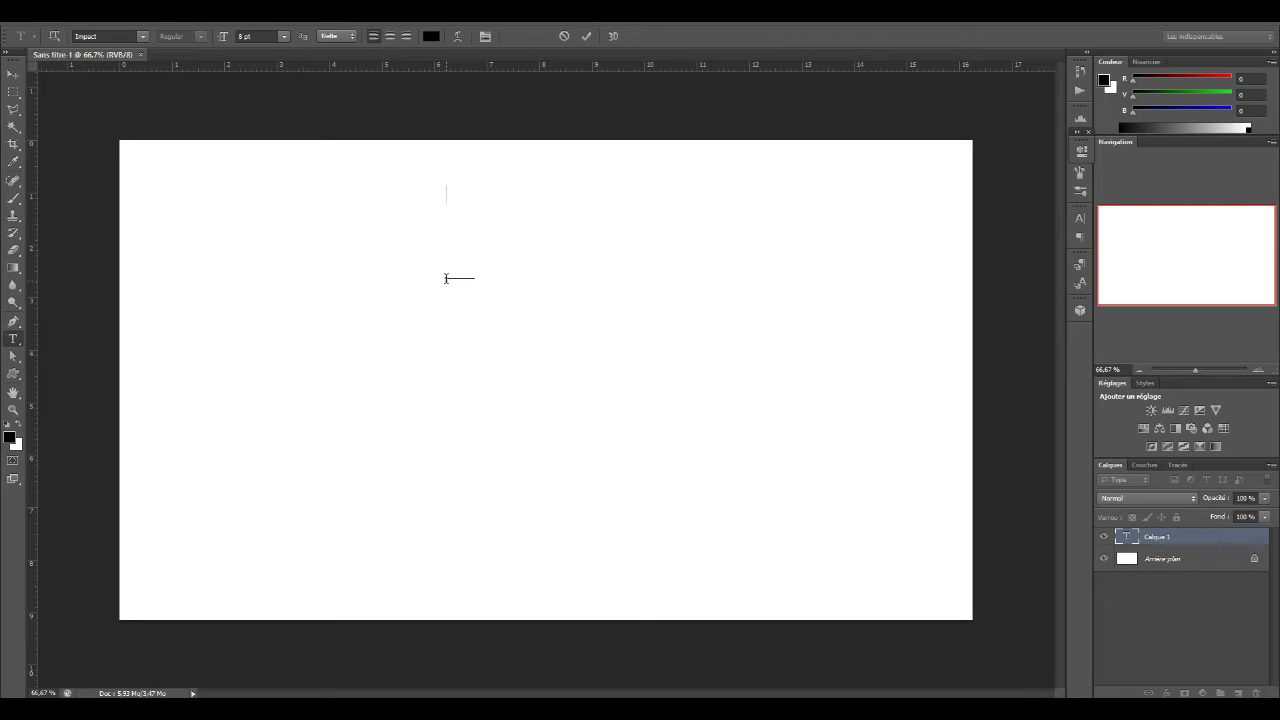
type("T")
type(" U T O R I E L")
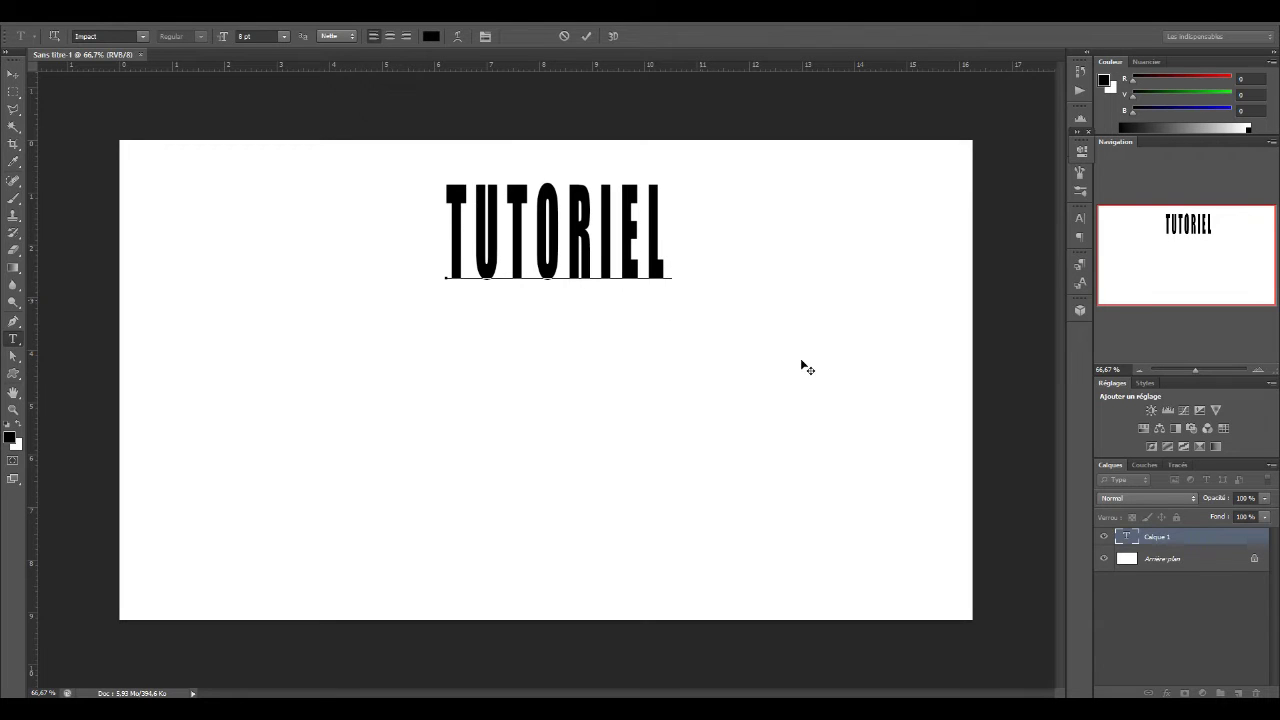
left_click(1176, 637)
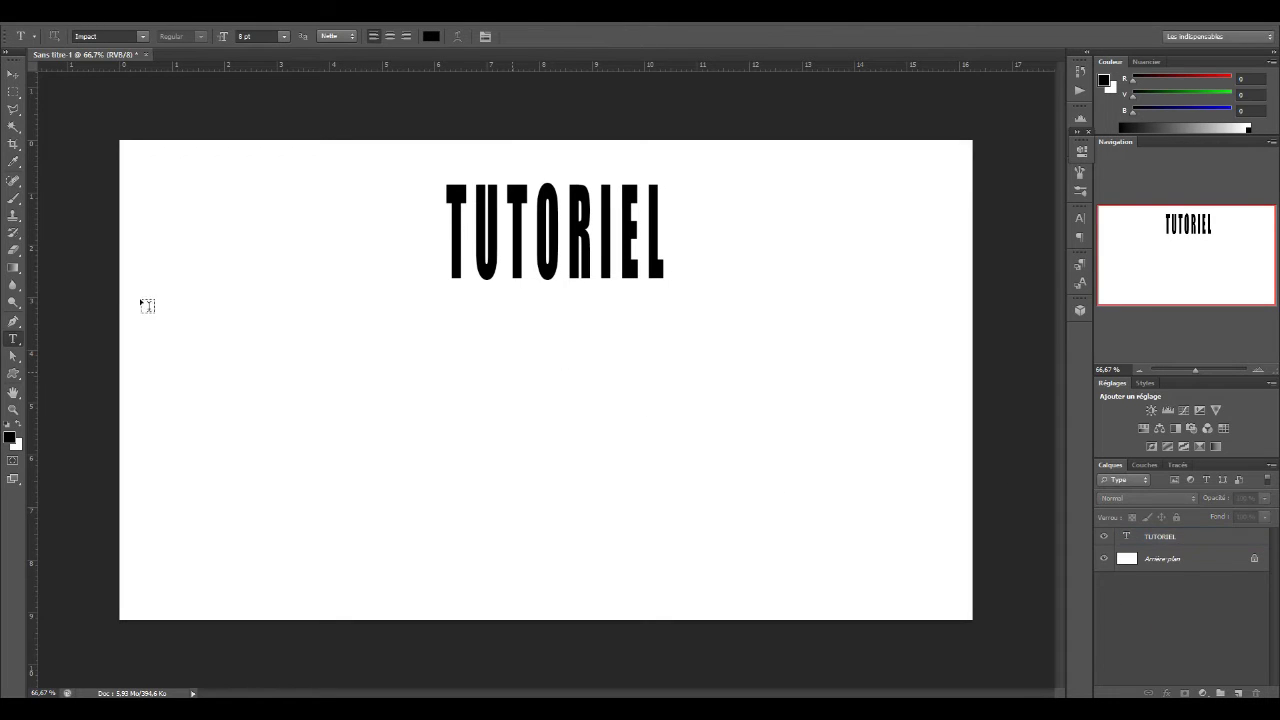
left_click(464, 362)
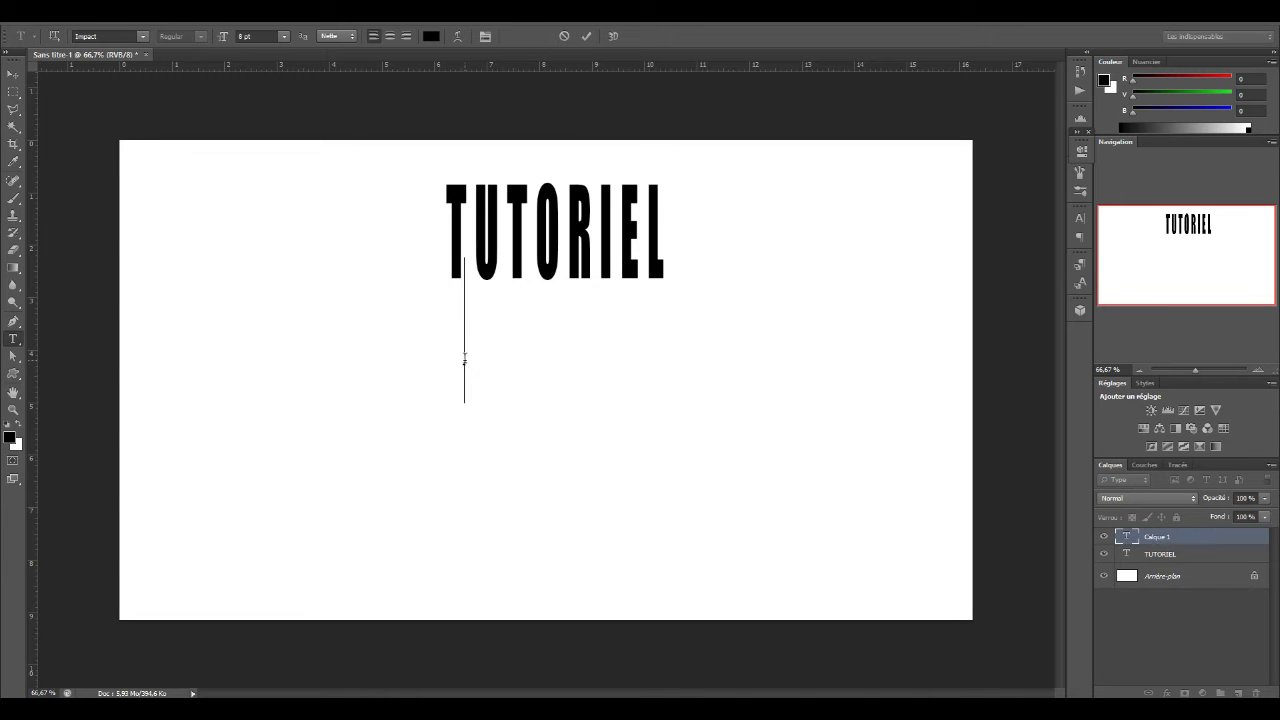
type("EMA4D")
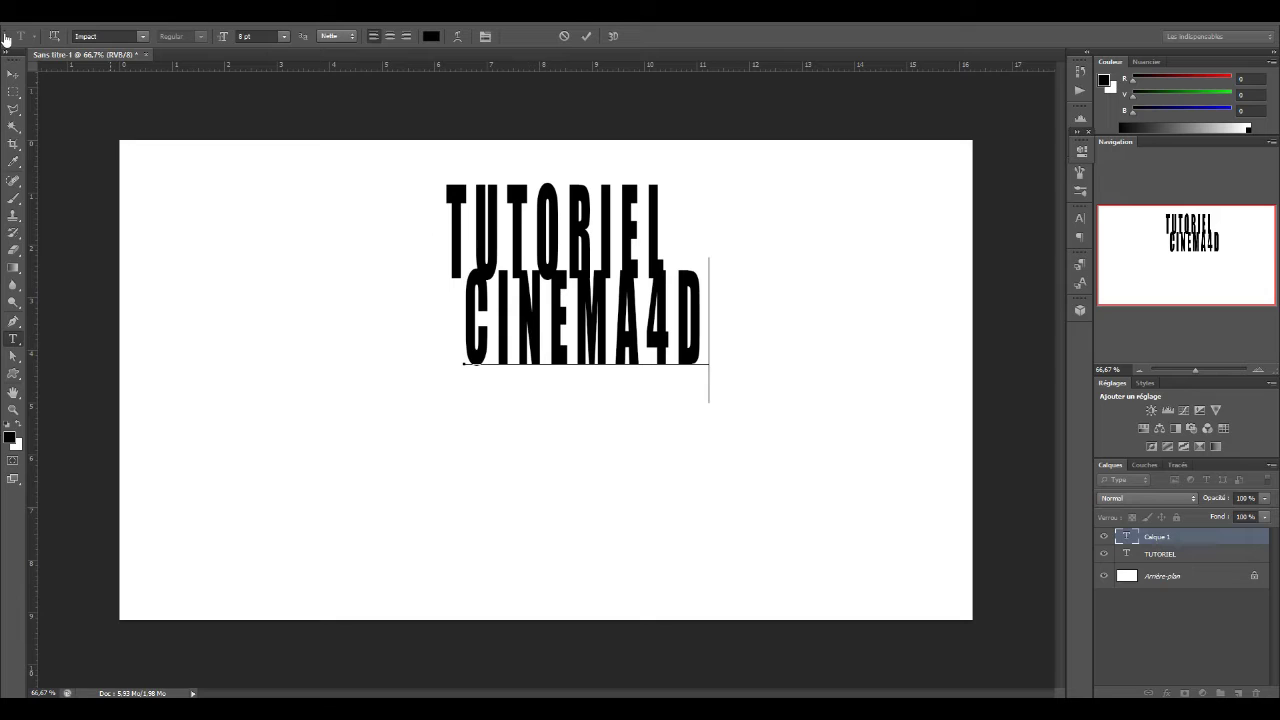
left_click(13, 74)
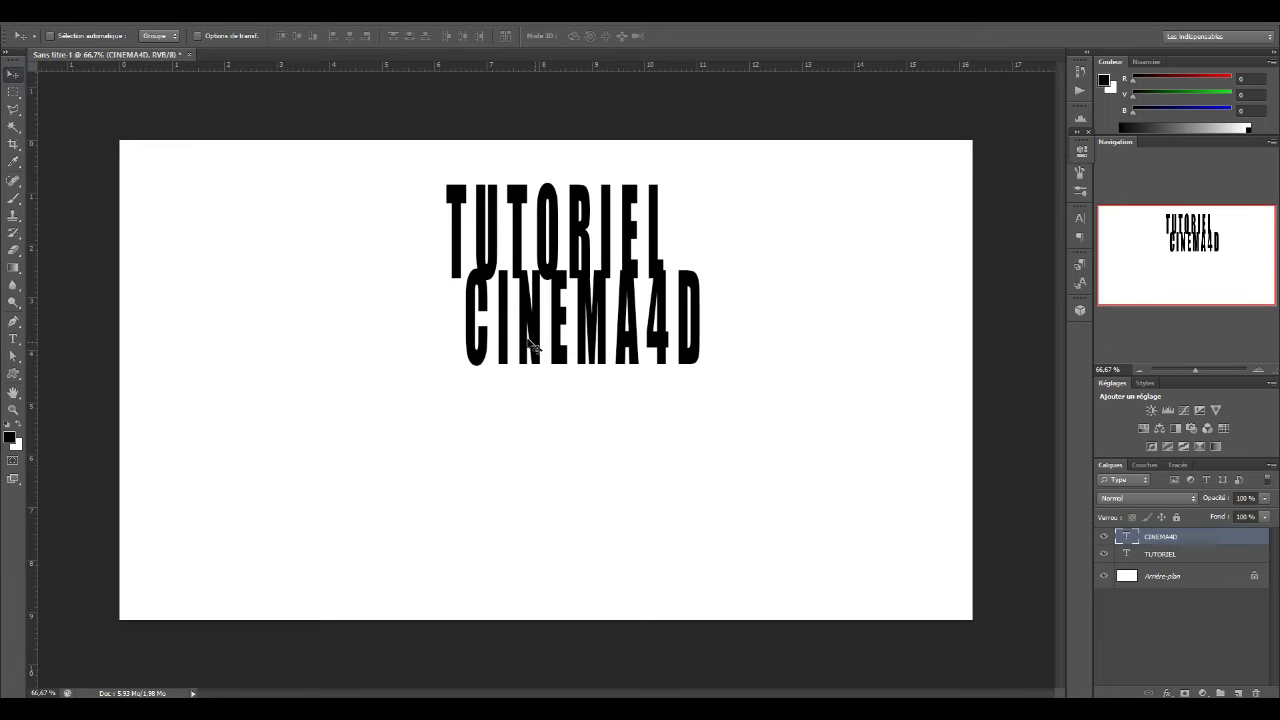
mouse_move(527, 340)
left_mouse_down()
mouse_move(494, 361)
mouse_move(506, 362)
left_mouse_up()
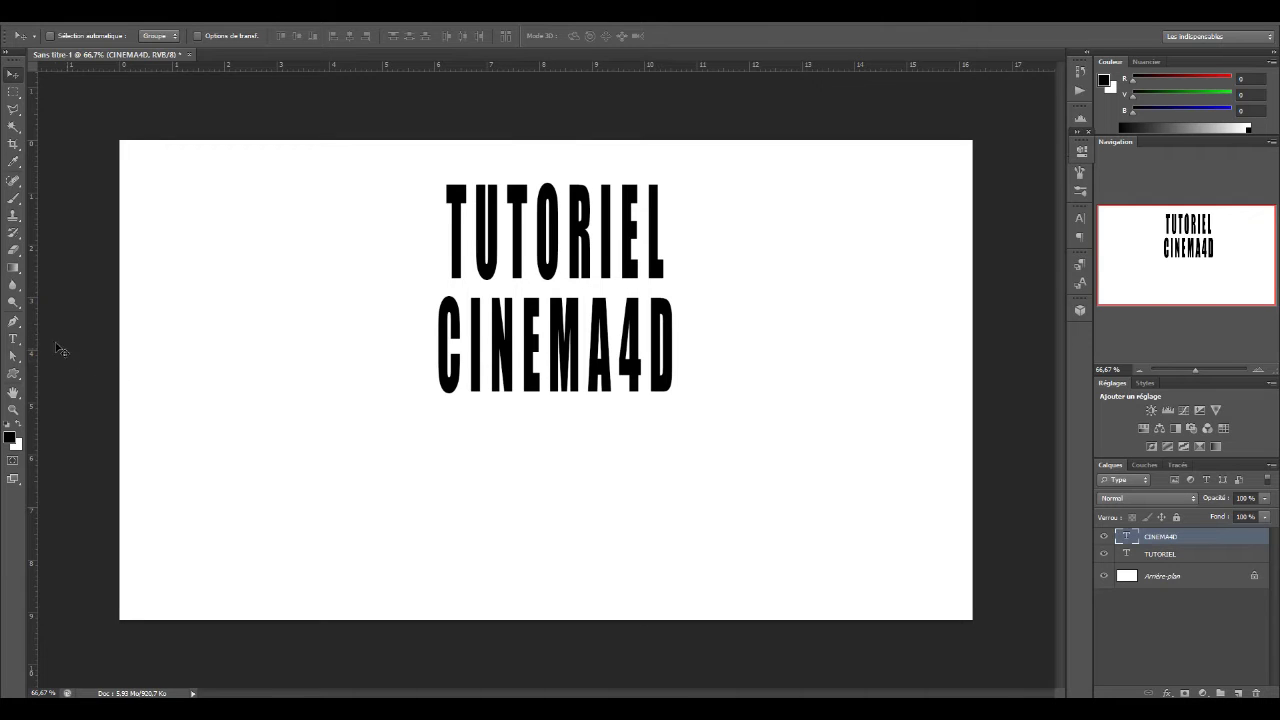
left_click(14, 340)
left_click(491, 451)
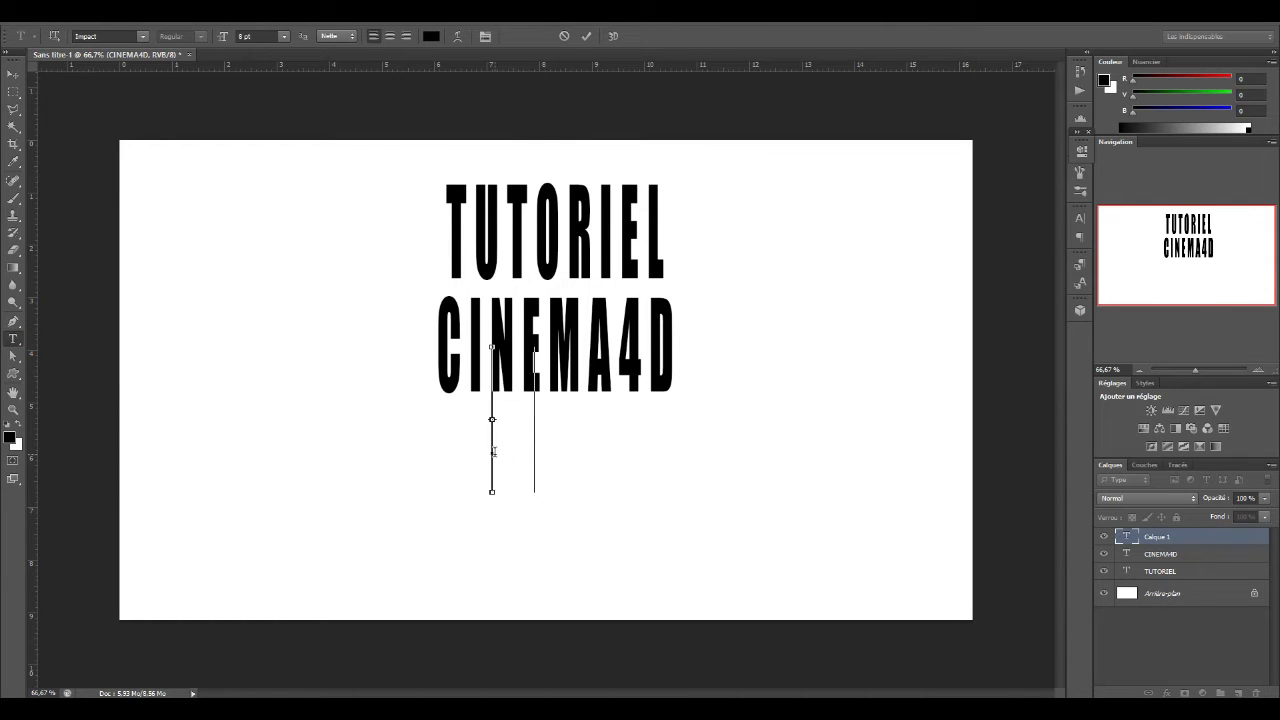
type("@RUSTY")
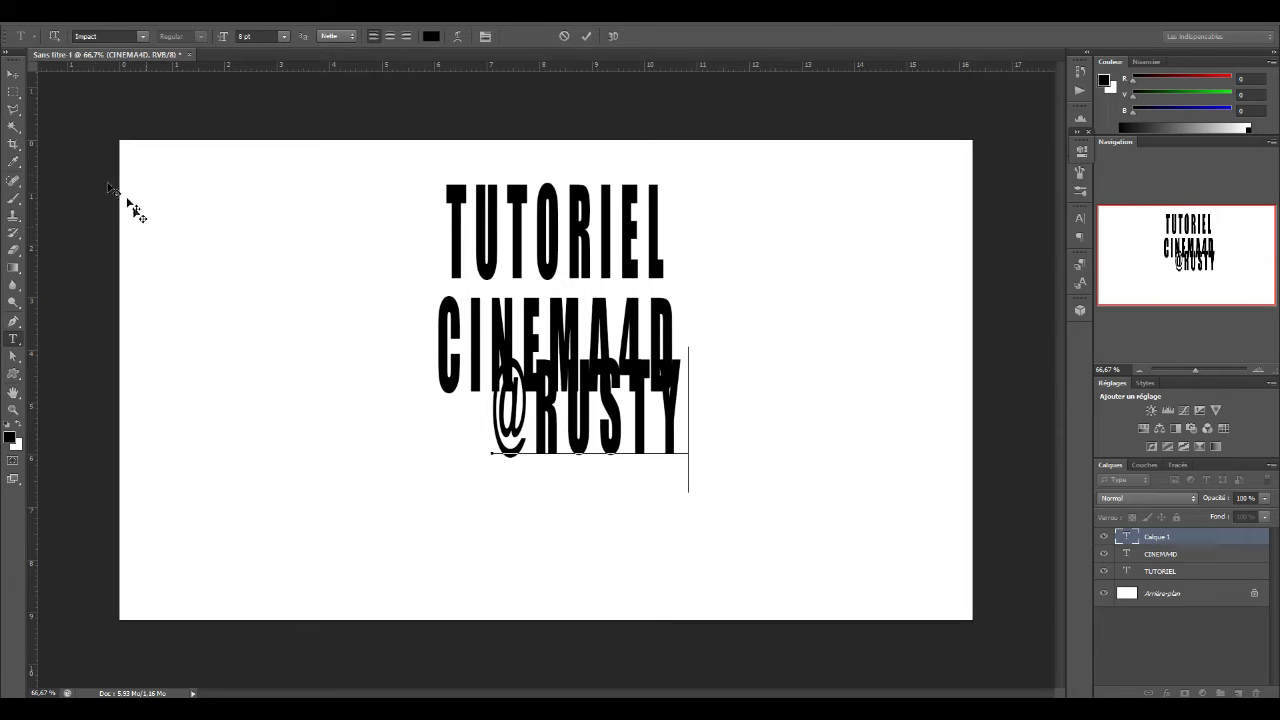
left_click(14, 75)
left_click_drag(612, 421, 584, 475)
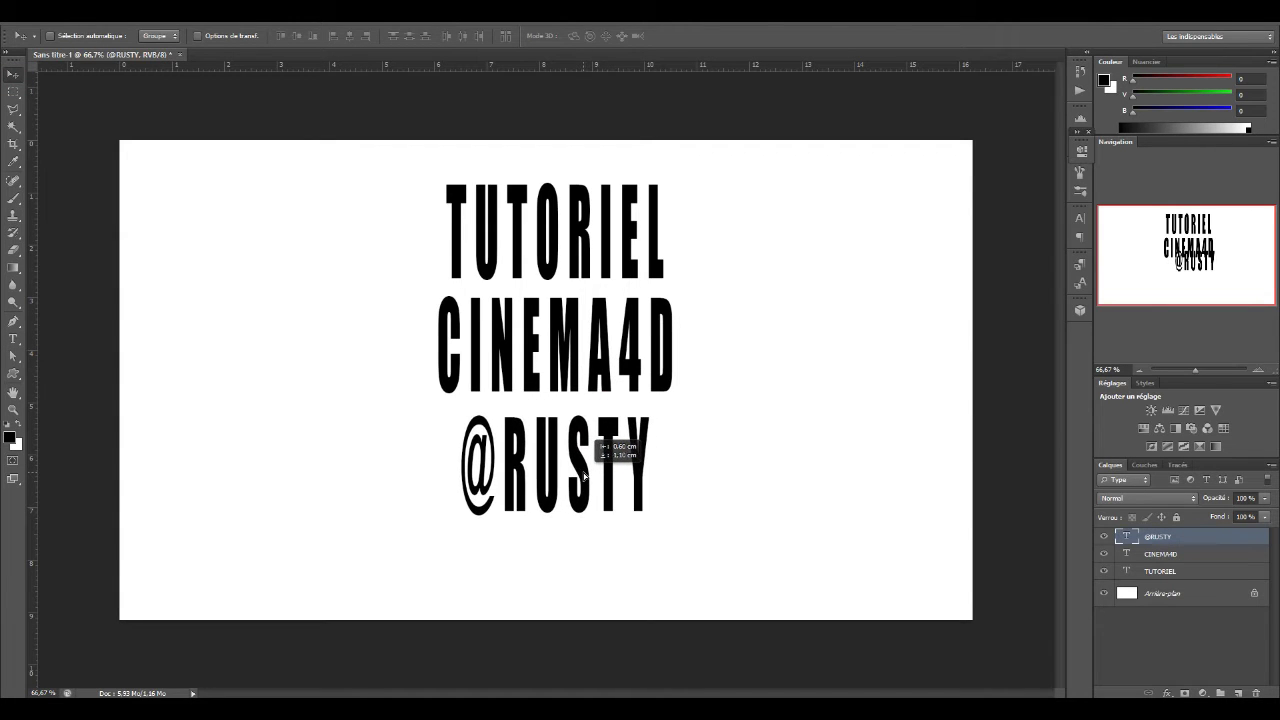
left_click_drag(584, 475, 584, 475)
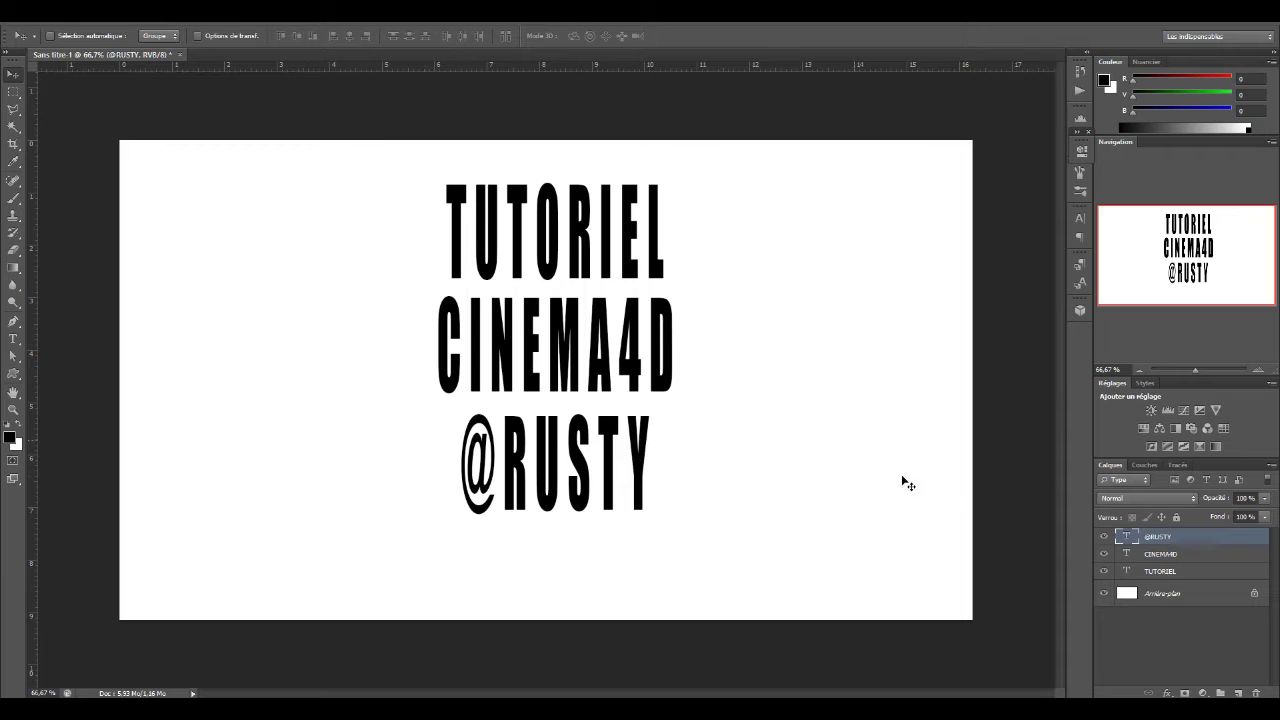
Rotate the three text layers 90° clockwise and scale them to about 152%.
left_click(1200, 556, "shift")
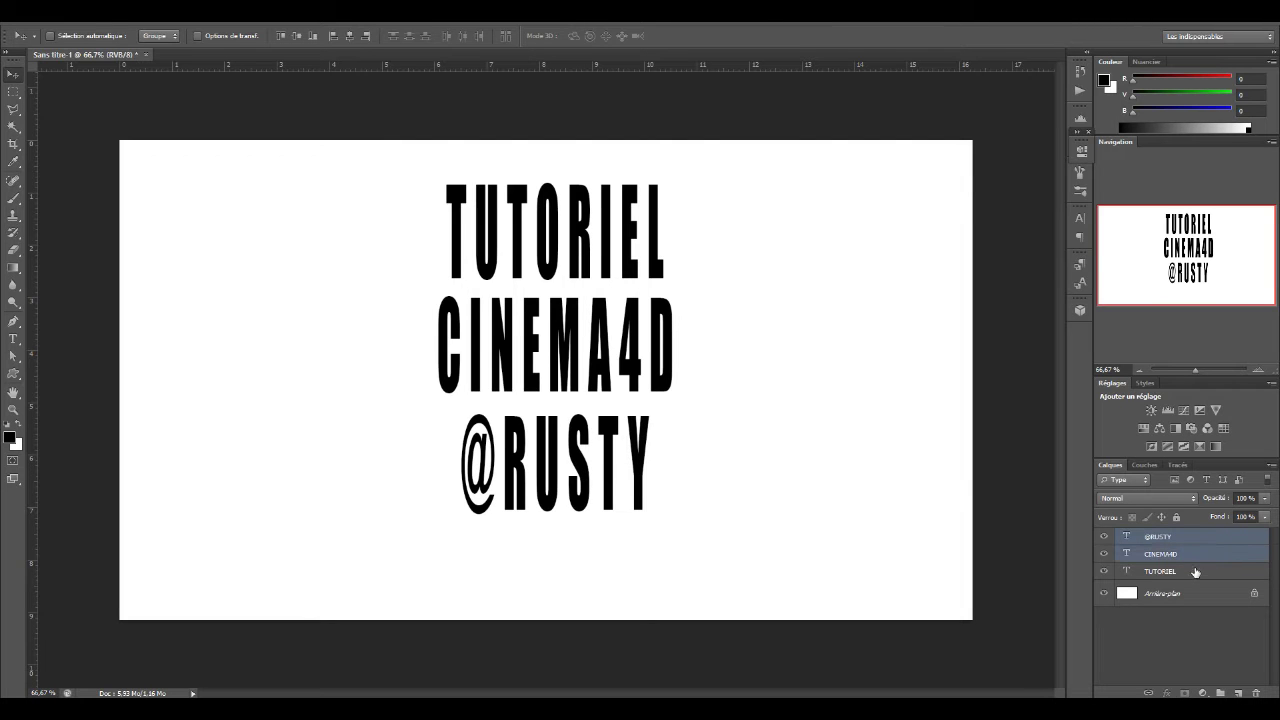
left_click(1194, 571, "shift")
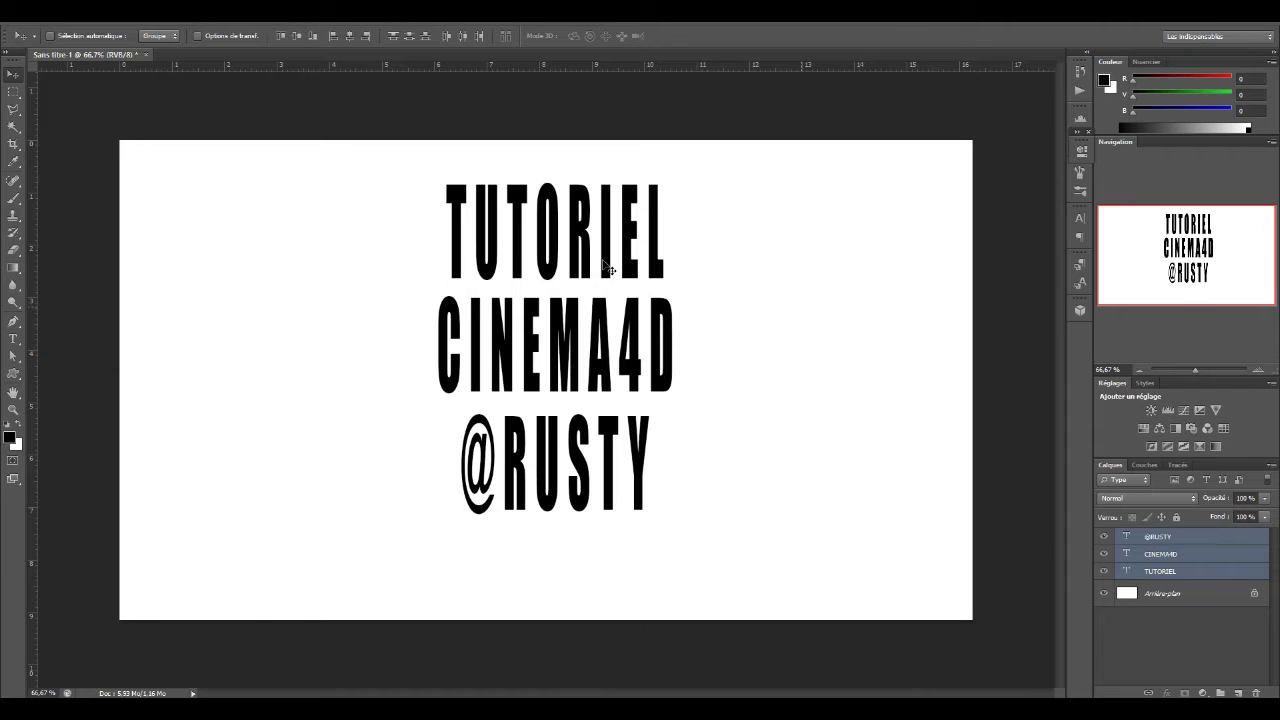
key("ctrl+t")
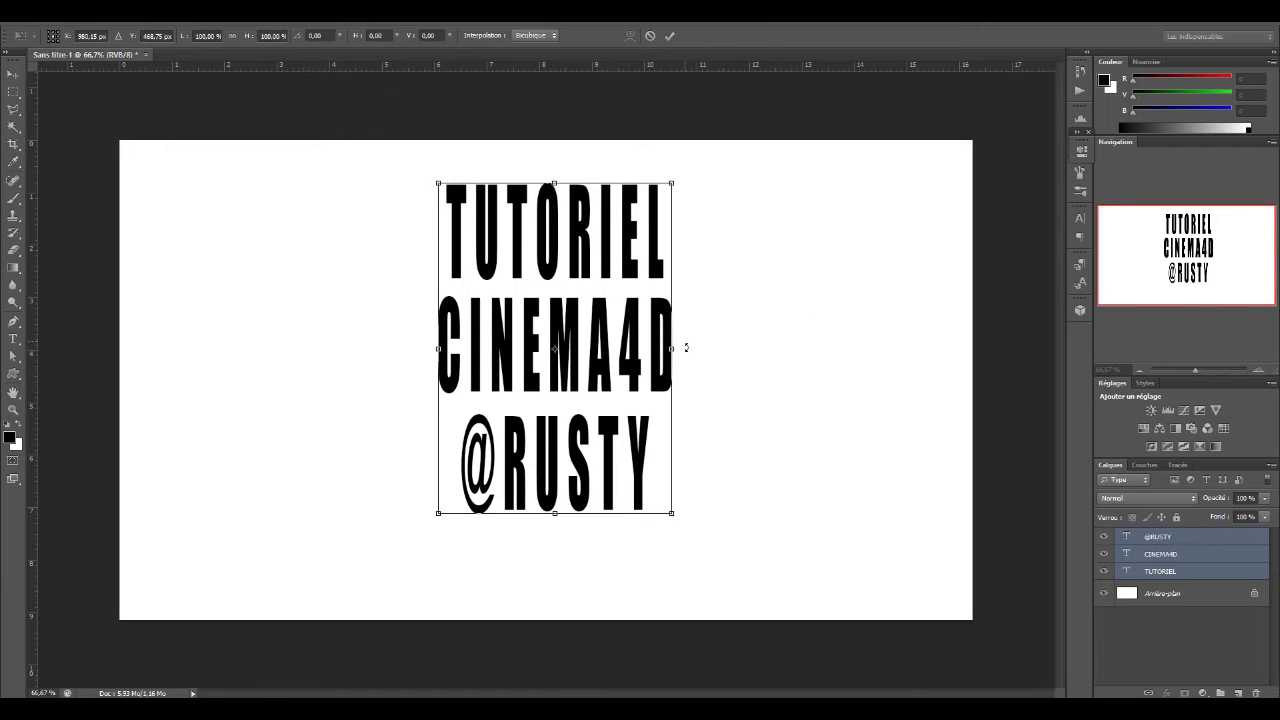
left_click_drag(725, 268, 710, 471)
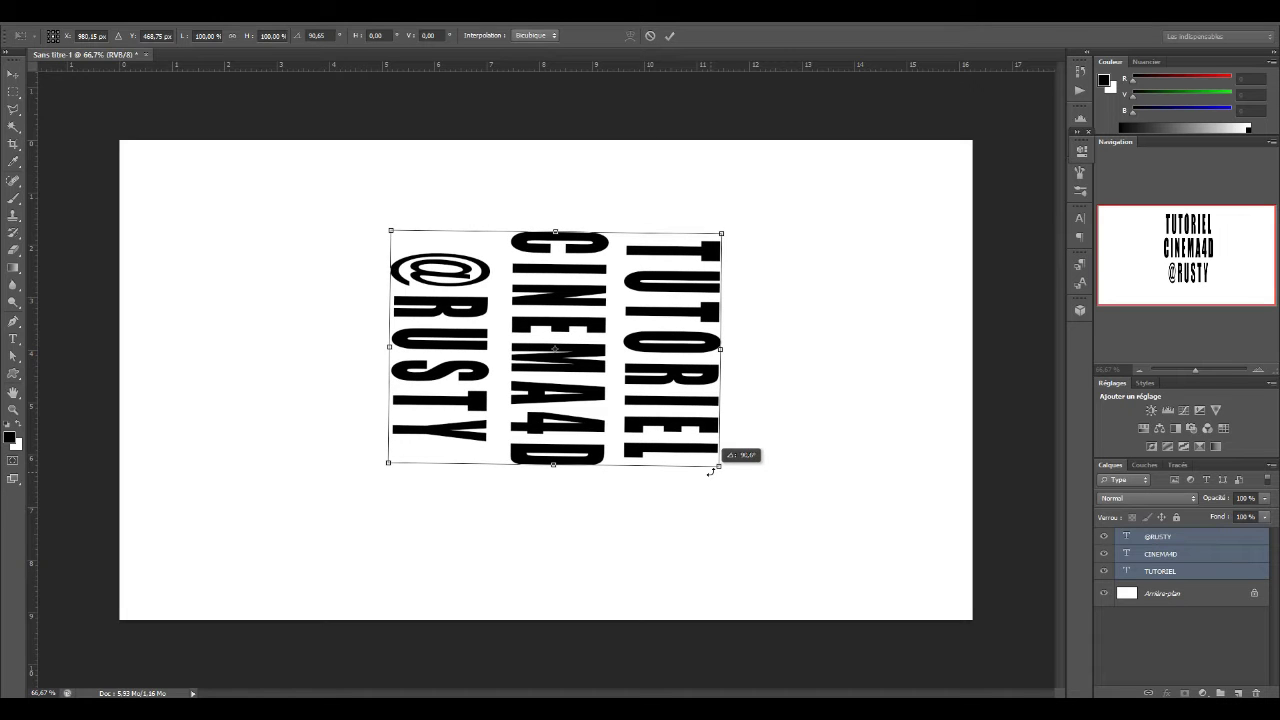
left_click_drag(710, 471, 712, 468)
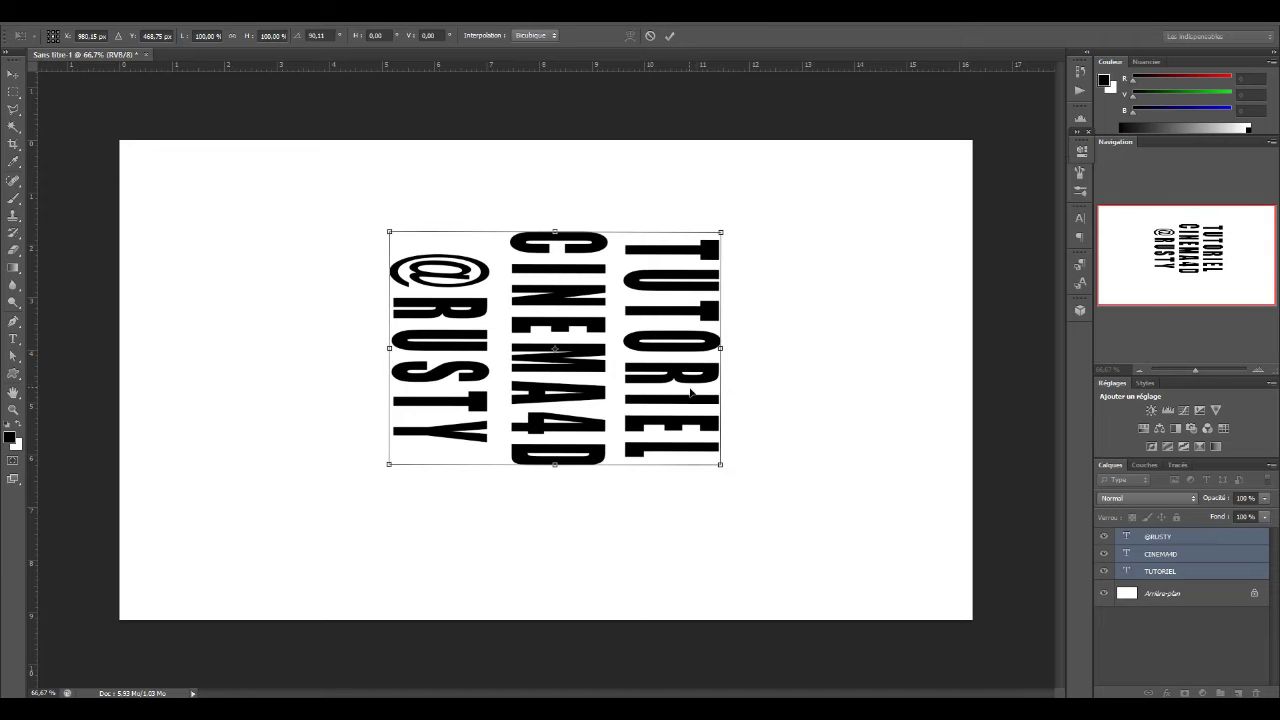
left_click_drag(720, 465, 777, 563, "alt+shift")
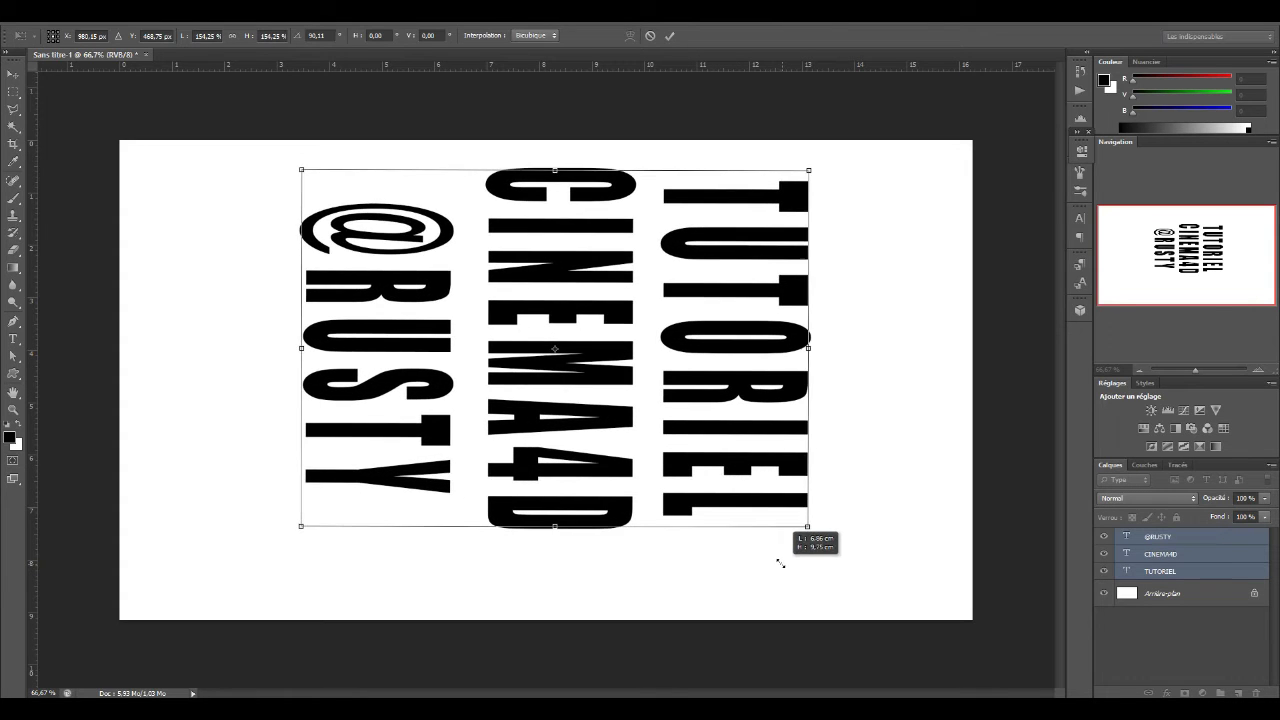
left_click(669, 36)
left_click_drag(592, 385, 577, 394)
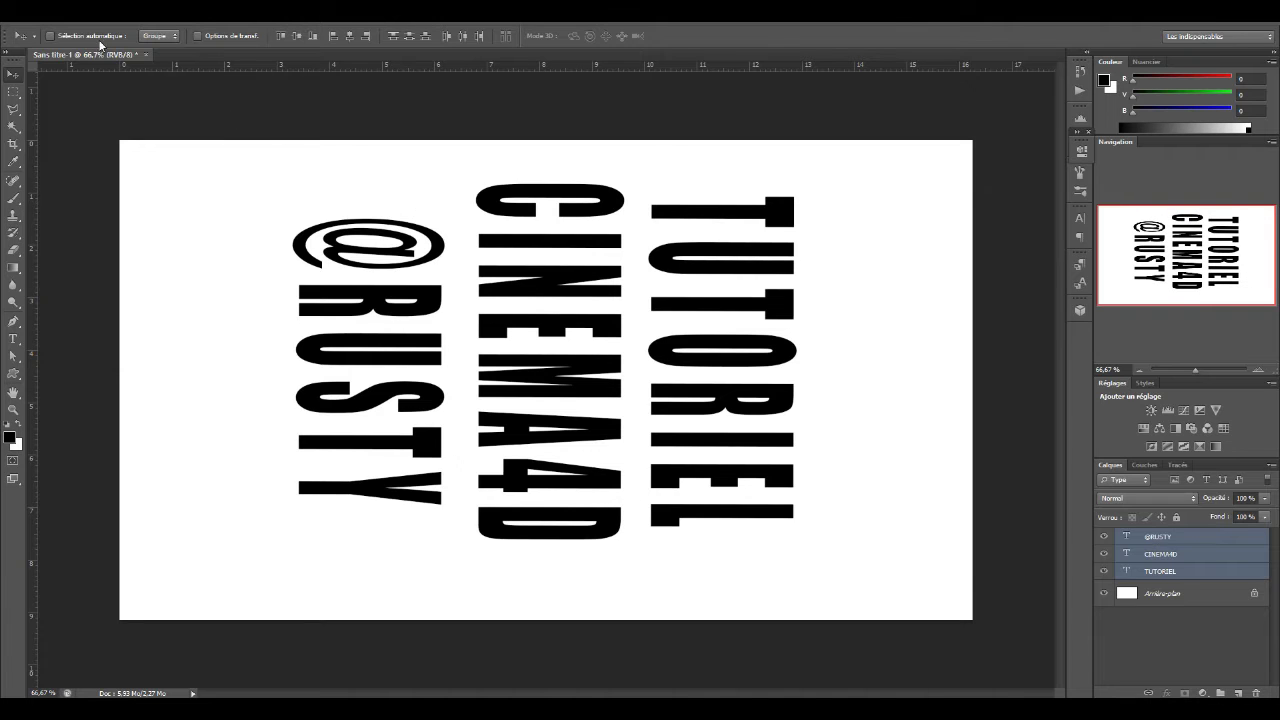
Save for Web as a transparent PNG-24 under a new file name (TEST1.png).
left_click(35, 18)
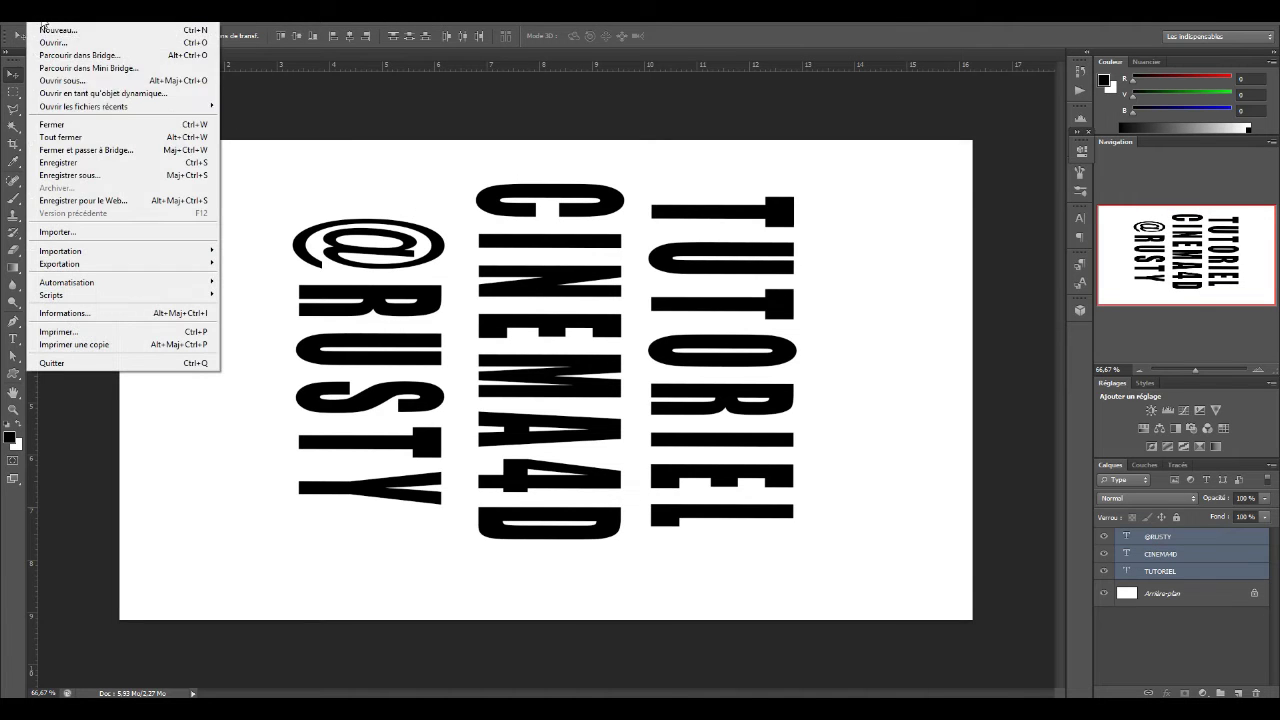
left_click(125, 201)
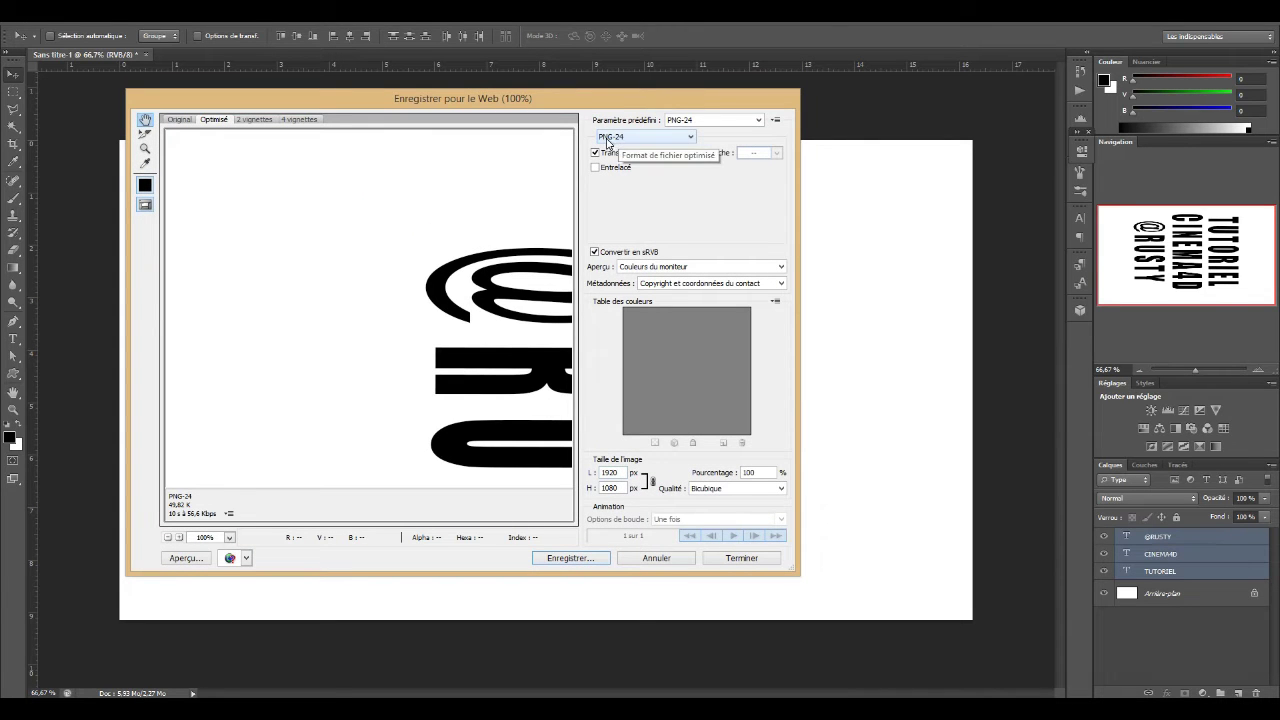
left_click(576, 560)
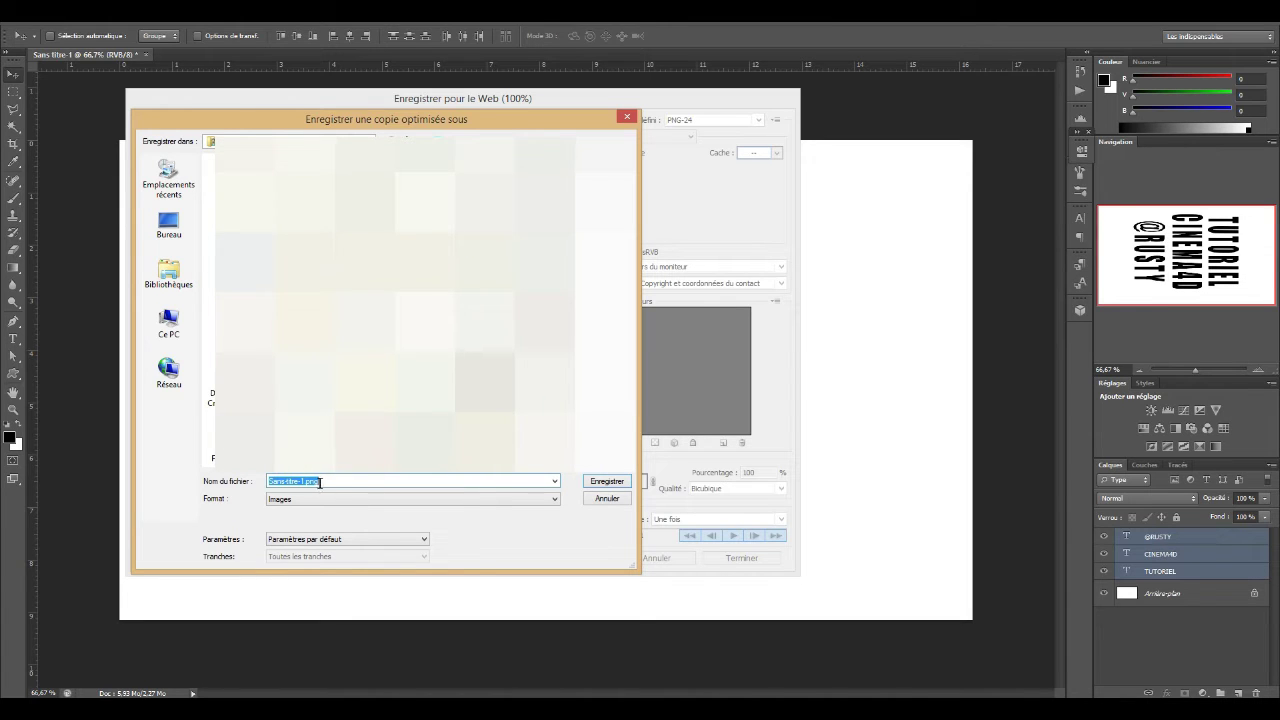
left_click_drag(303, 481, 231, 481)
type("TEST1")
left_click(607, 482)
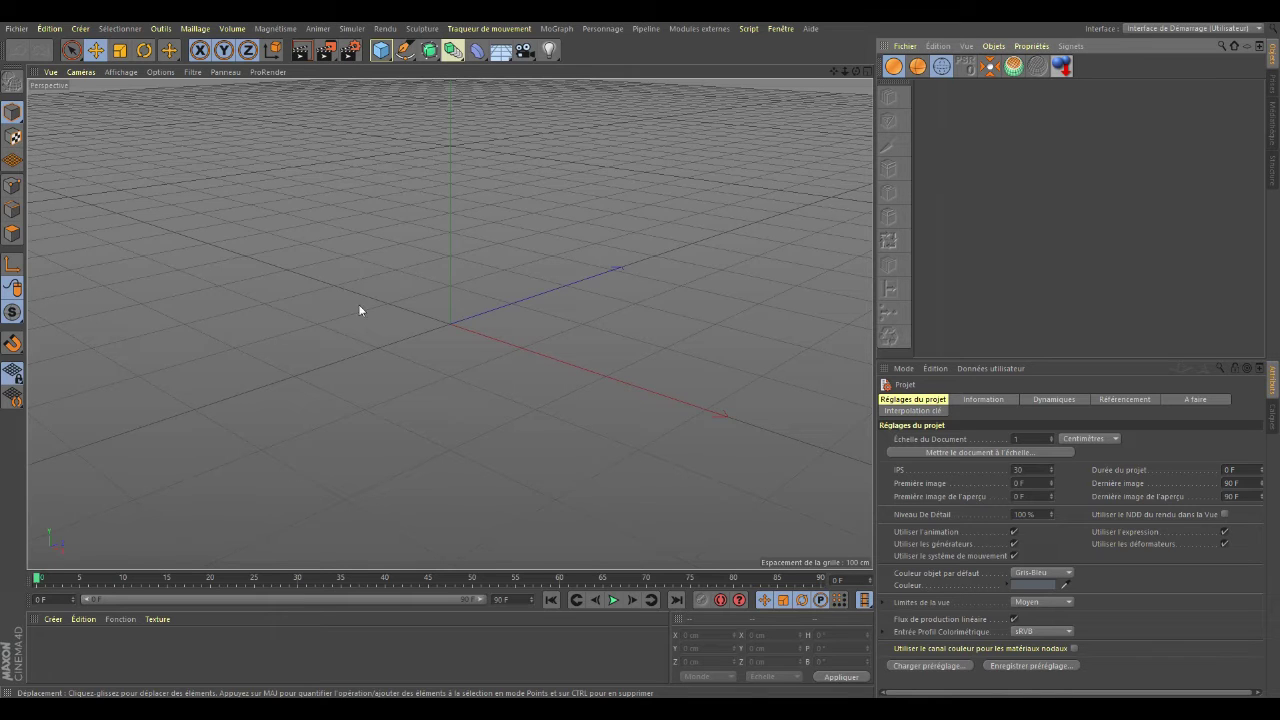
Add a Rectangle spline 300 cm wide, 60 cm high, with rounded corners.
left_click(405, 52)
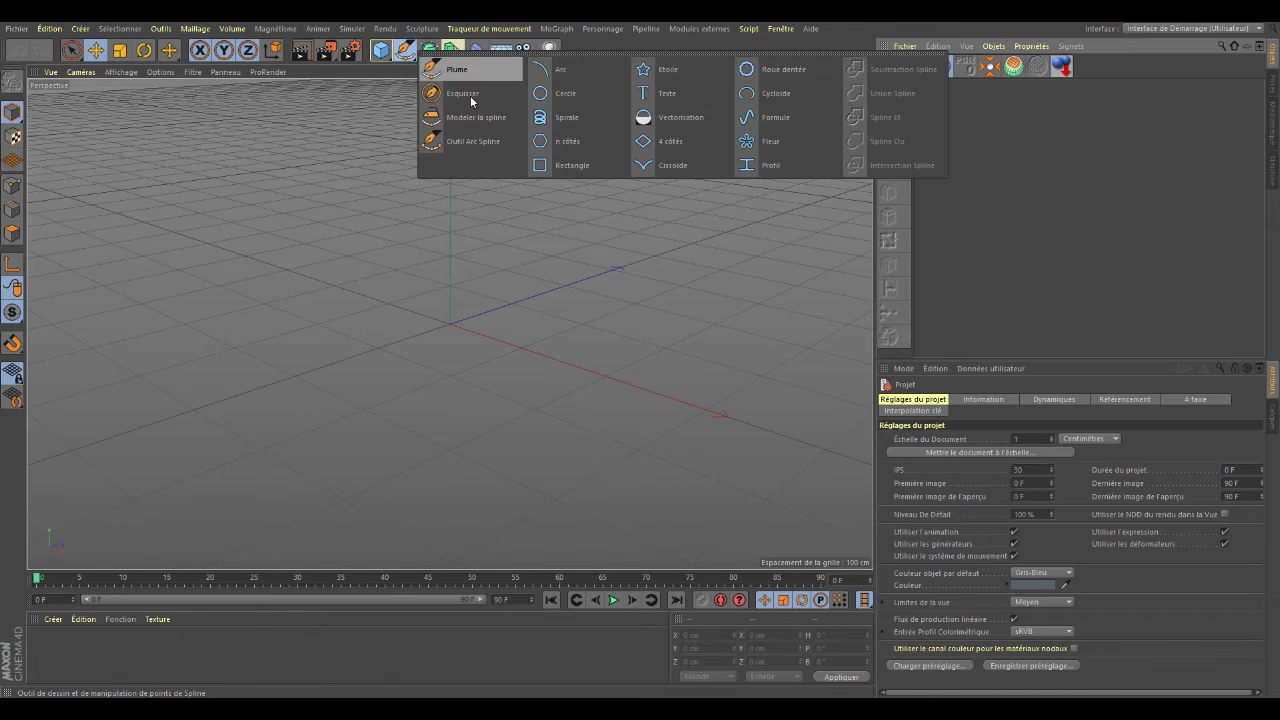
left_click(556, 167)
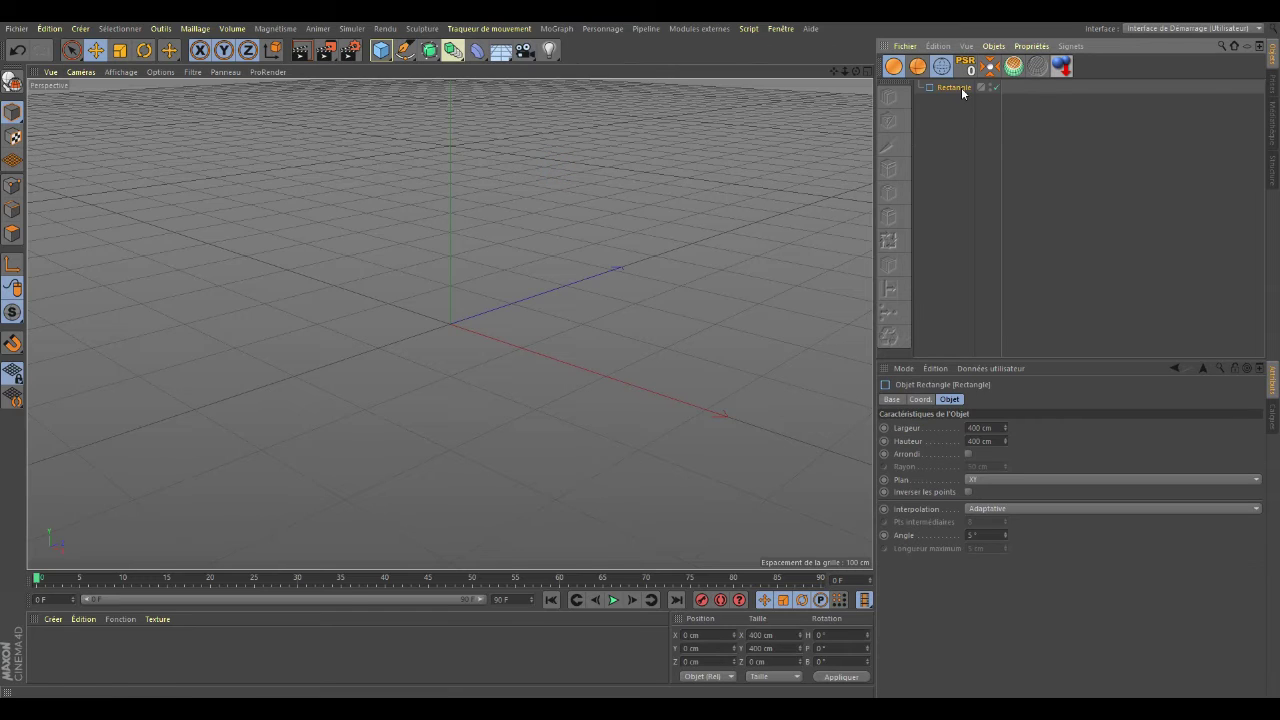
left_click(976, 428)
type("30")
left_click(1046, 428)
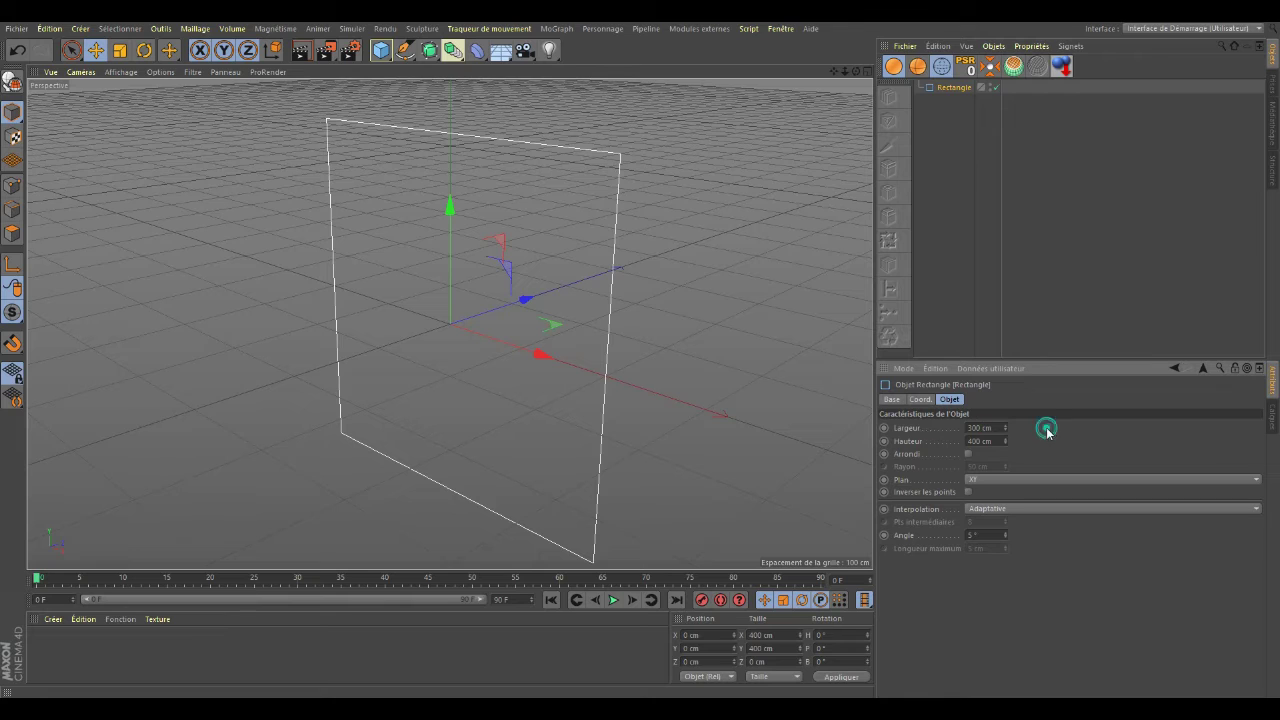
left_click(981, 440)
type("6")
left_click(1039, 448)
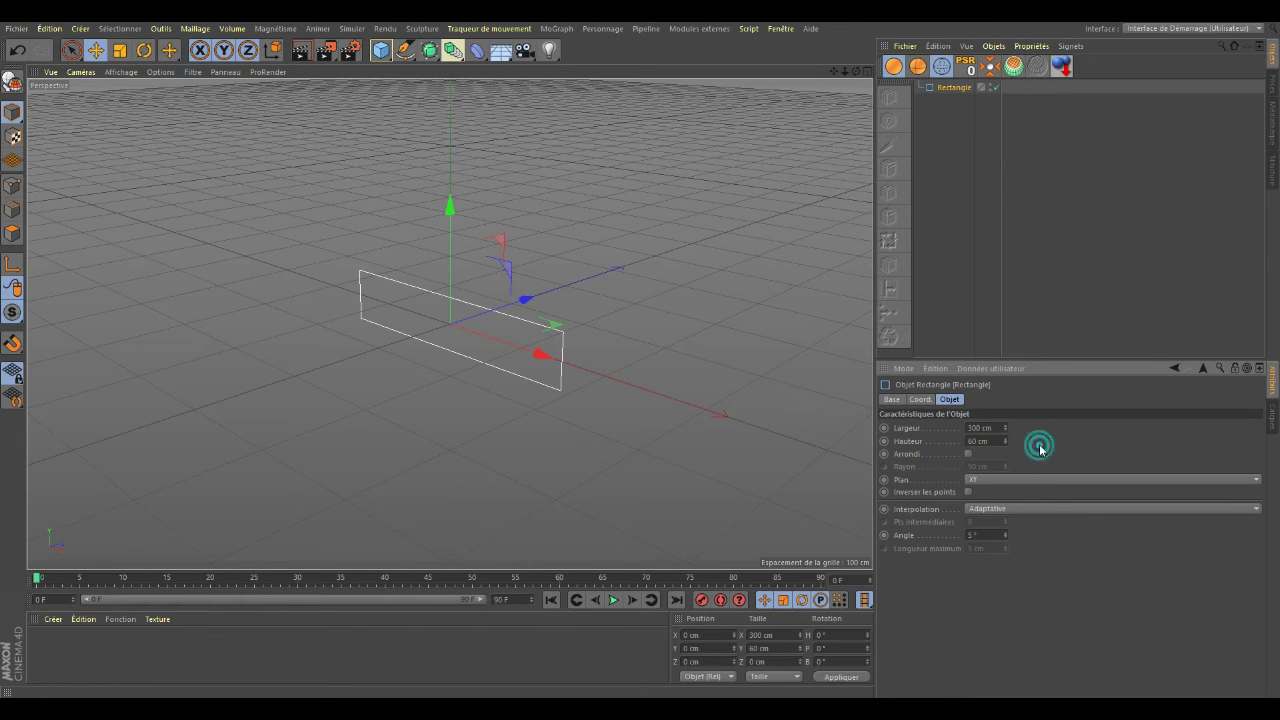
left_click(968, 454)
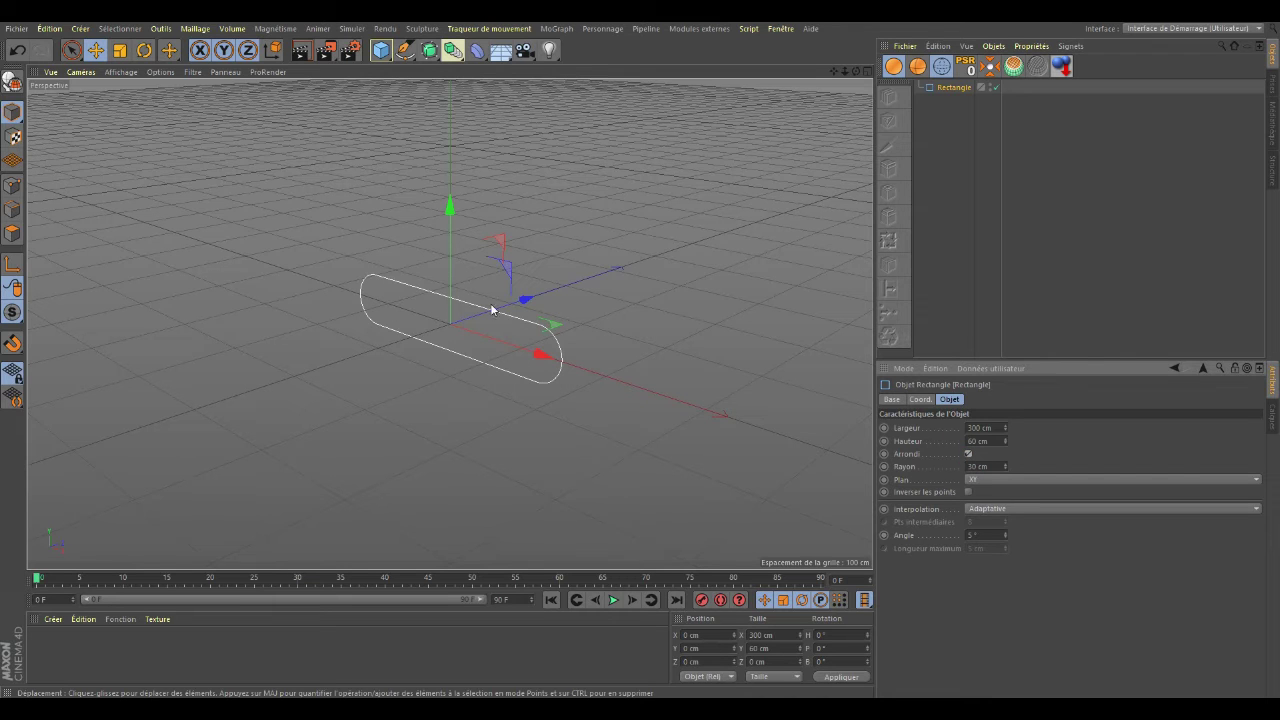
Place the rectangle under an Extrusion with a 150 cm Z movement.
left_click(429, 50)
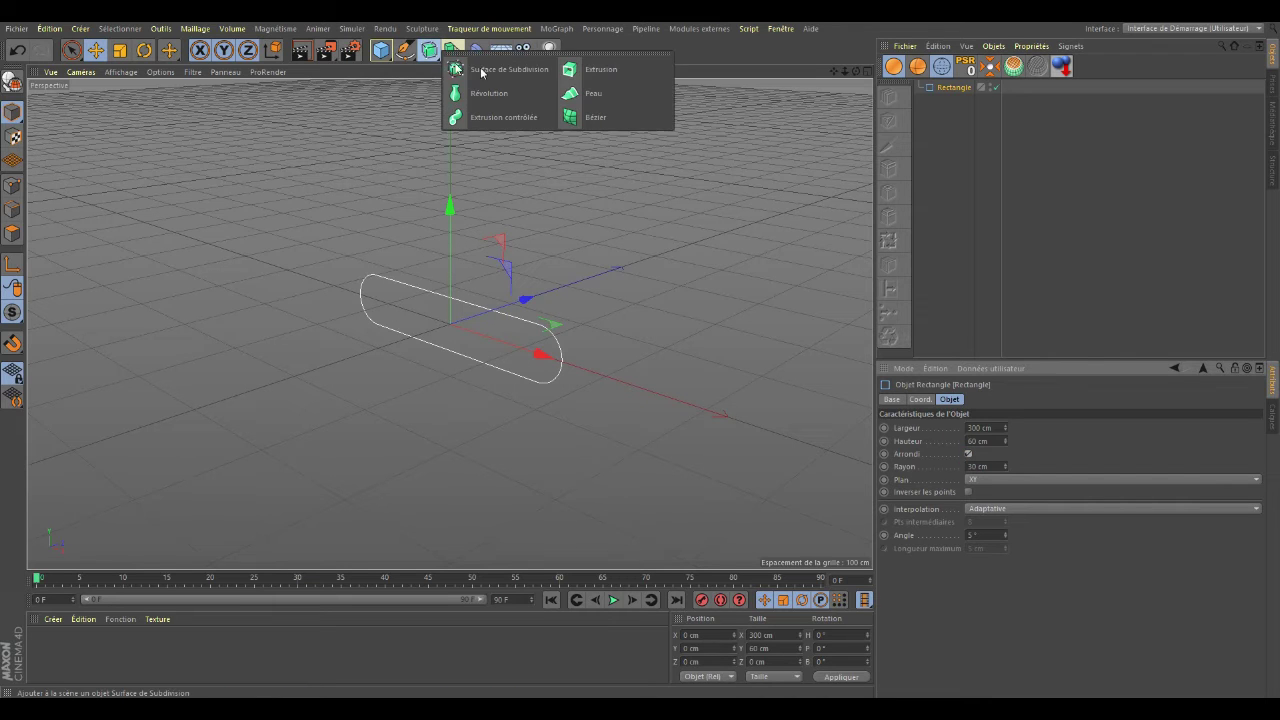
left_click(587, 70)
left_click(955, 102)
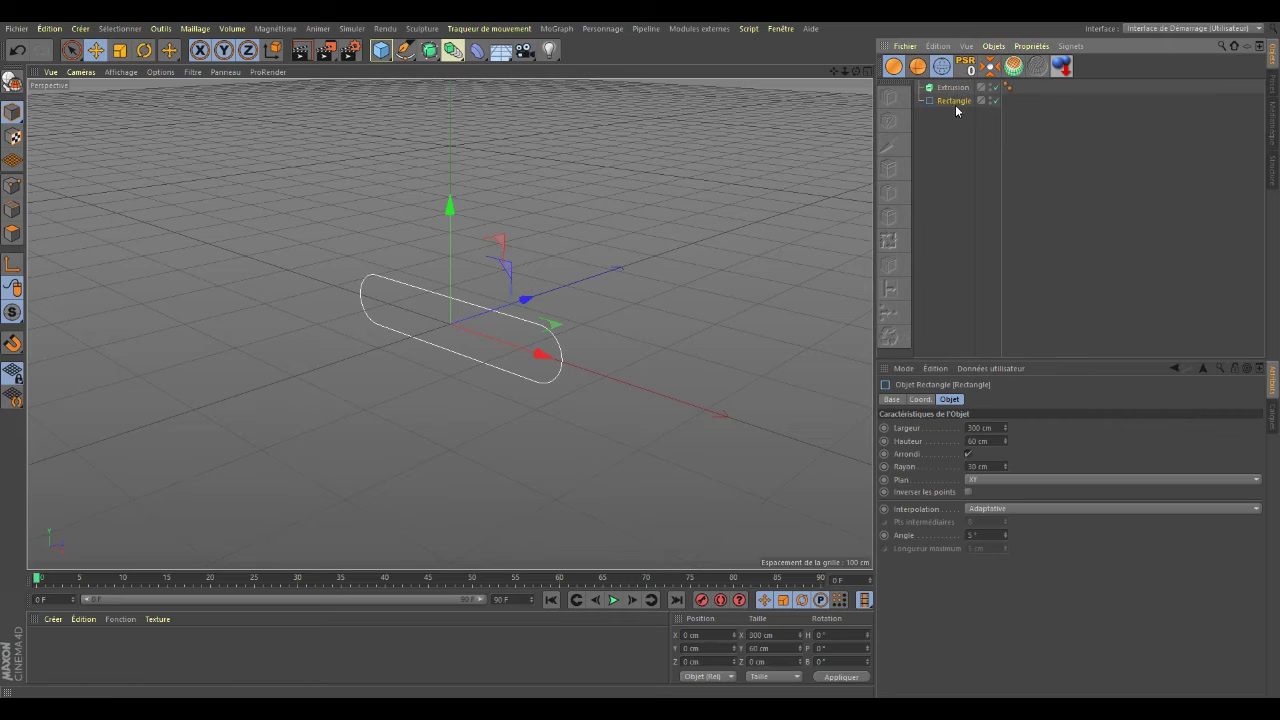
left_click_drag(959, 104, 960, 90)
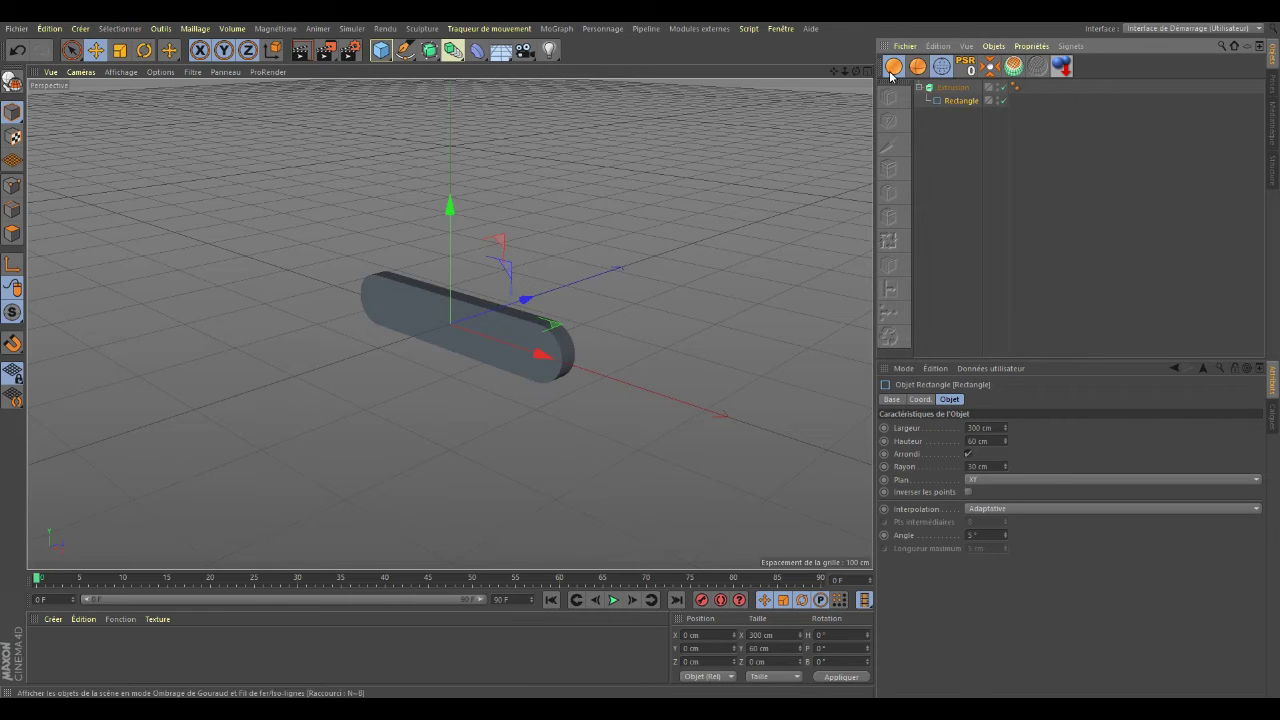
left_click(955, 88)
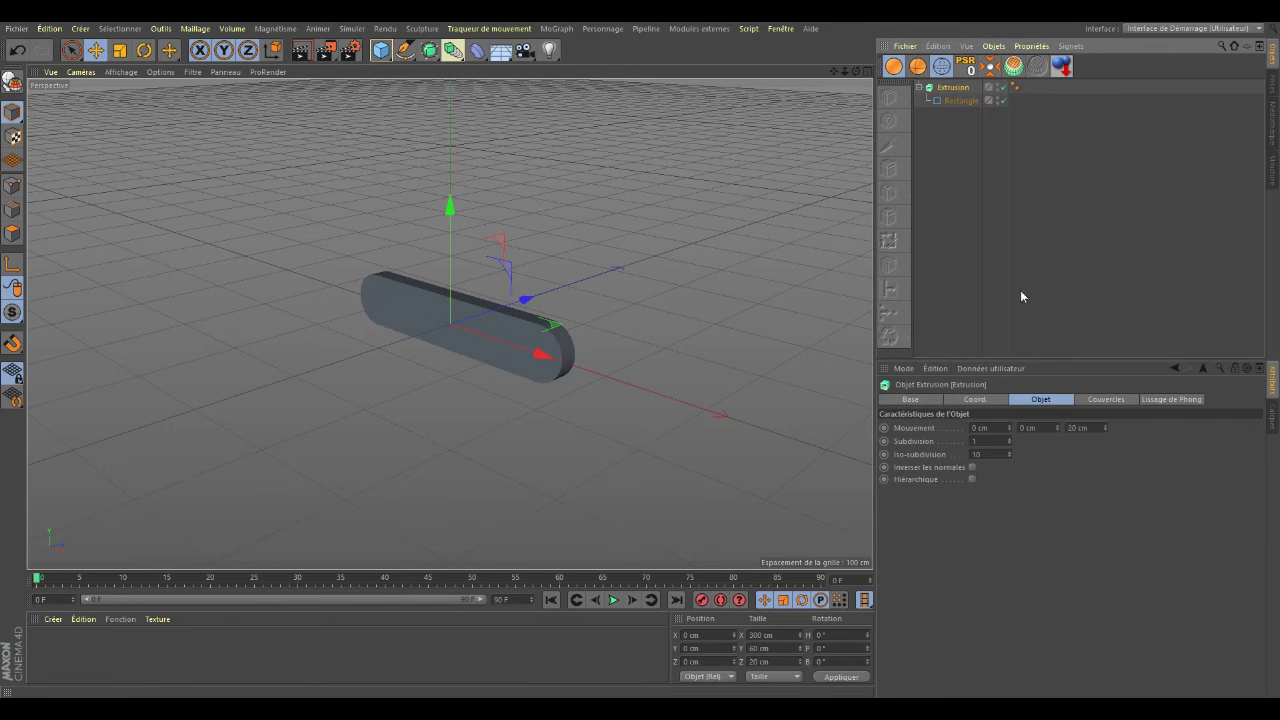
double_click(1081, 428)
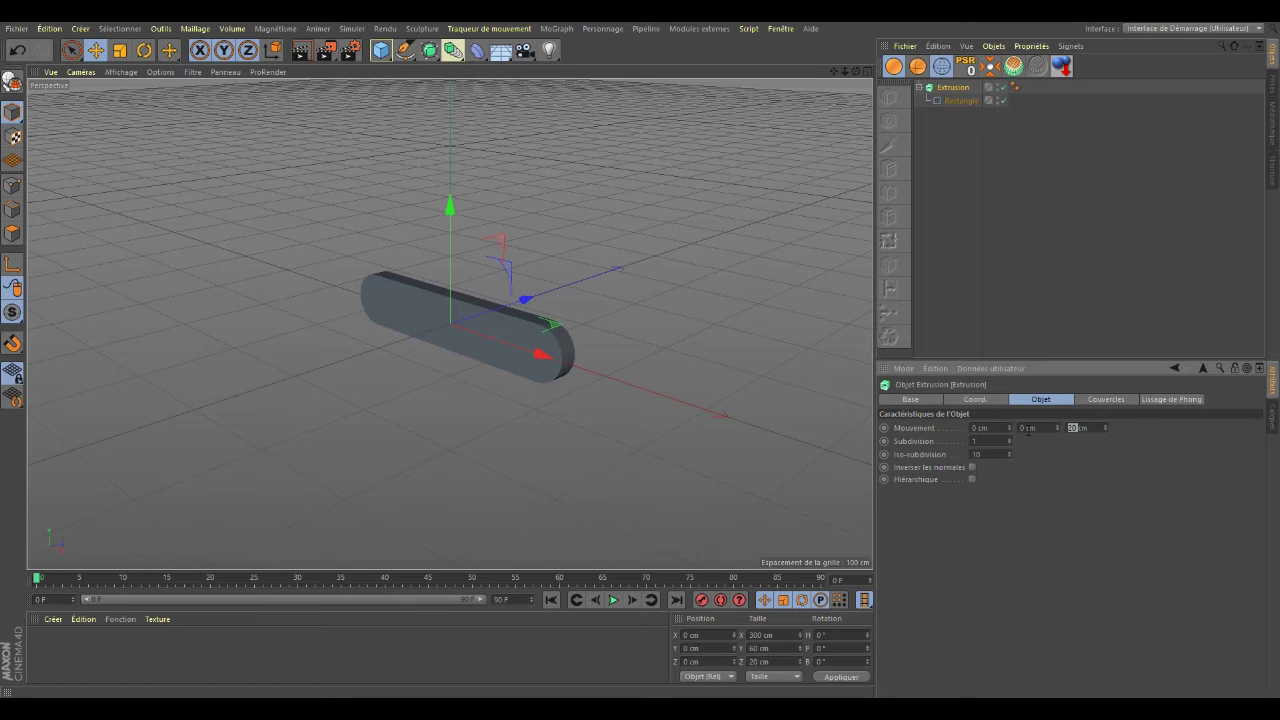
type("150")
key("Return")
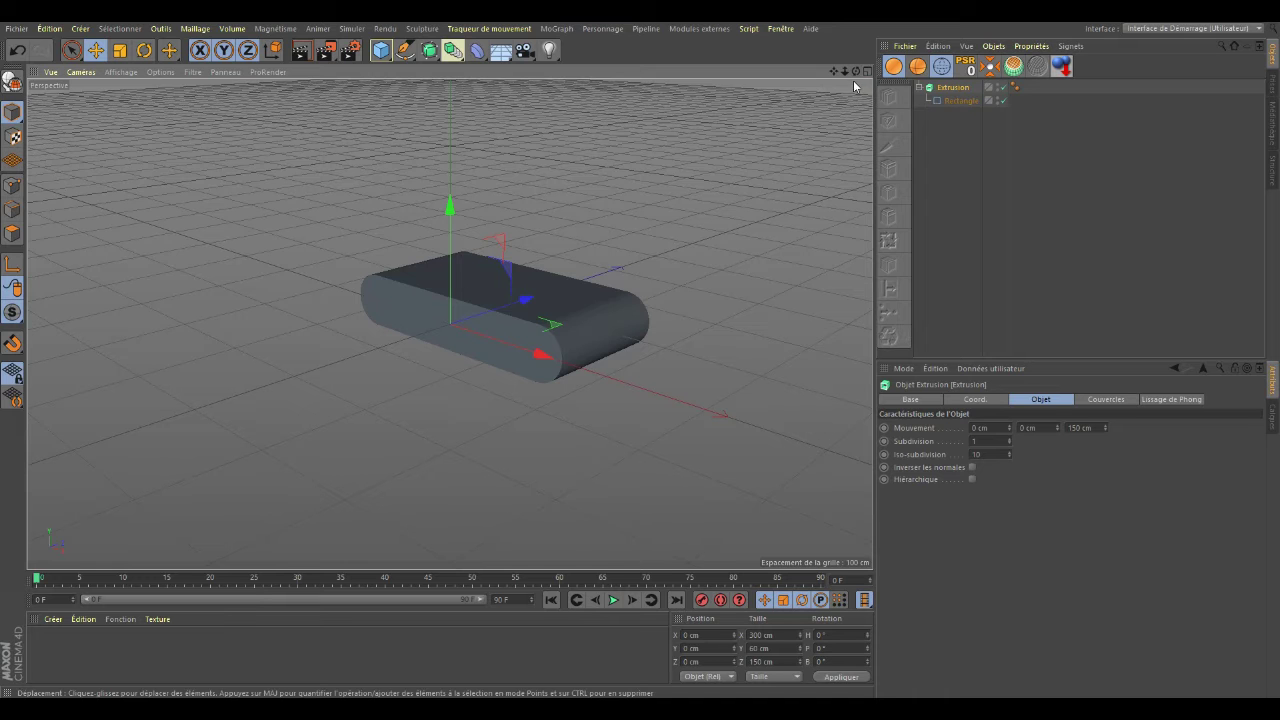
left_click_drag(449, 323, 449, 323, "alt")
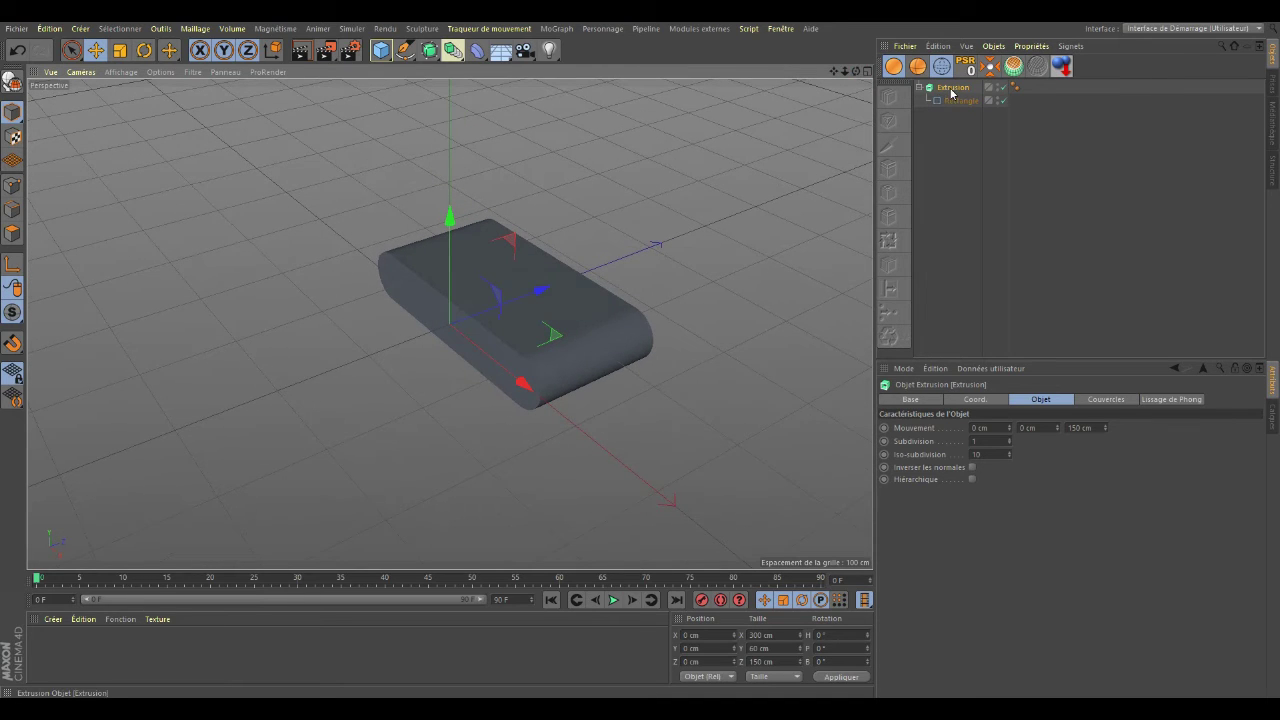
Remove the extrusion's start and end caps and move it to Z −75 cm.
left_click(1117, 401)
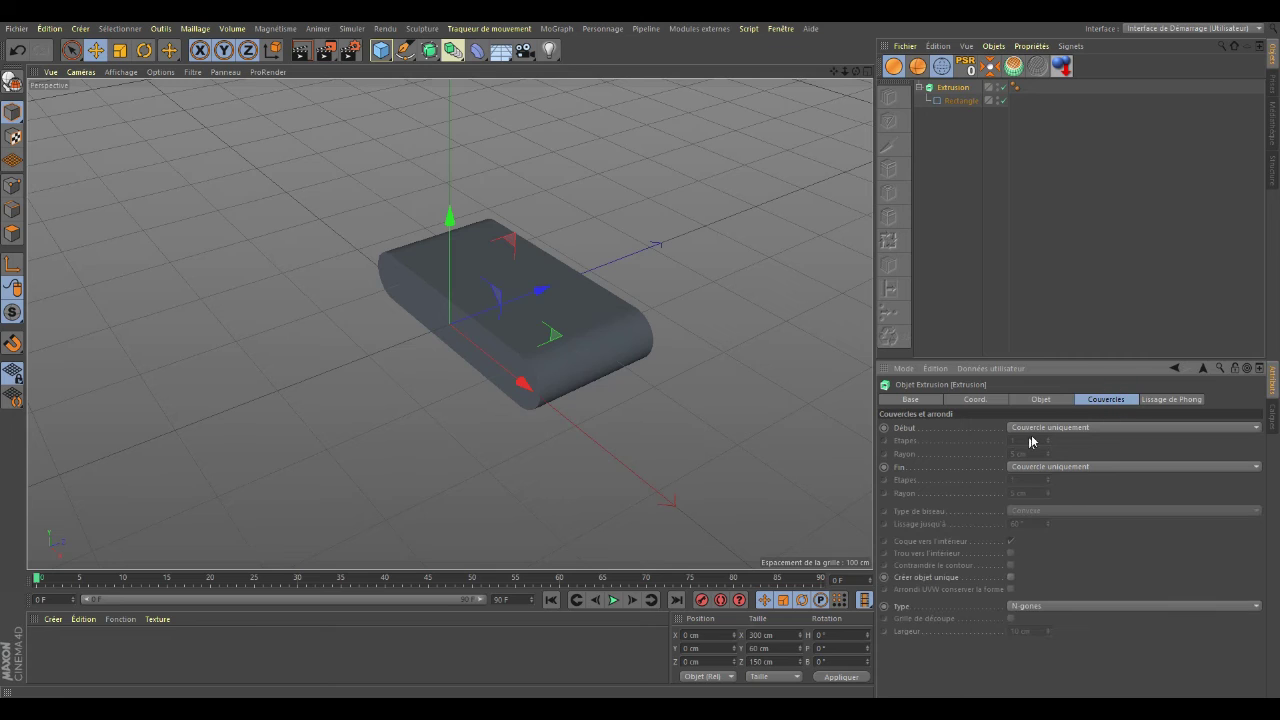
left_click(1051, 430)
left_click(1050, 441)
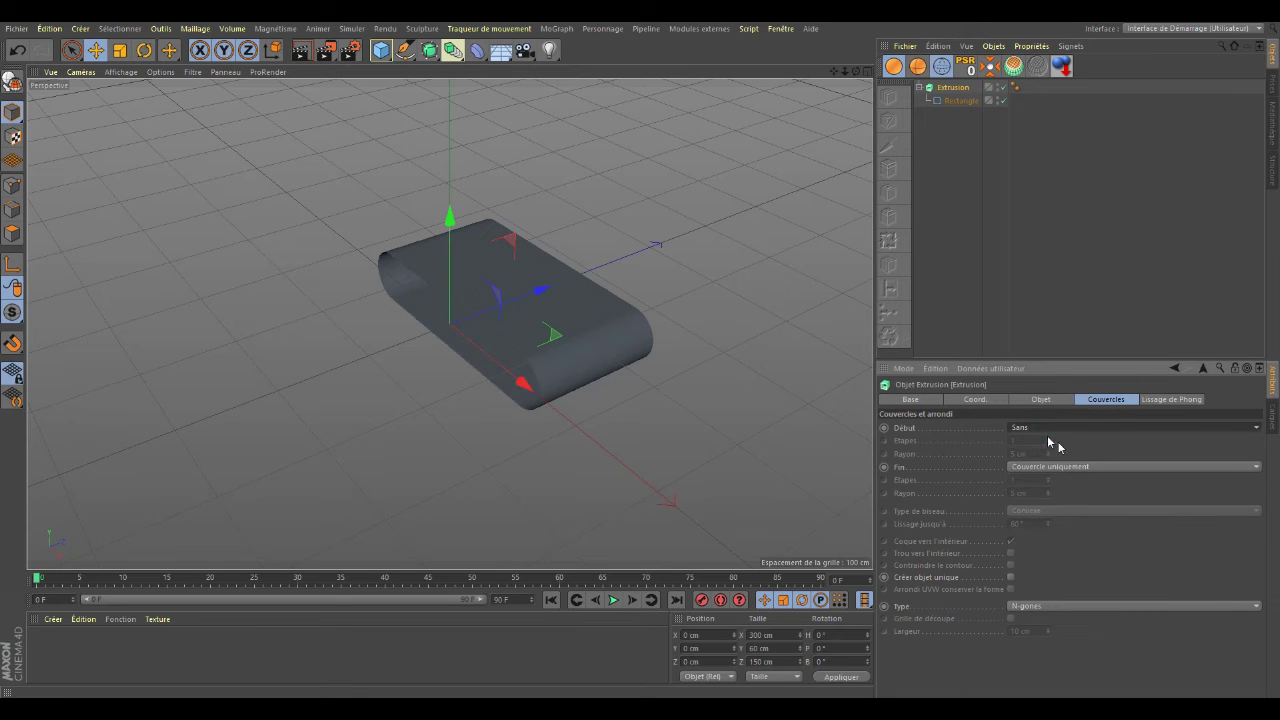
left_click(1069, 467)
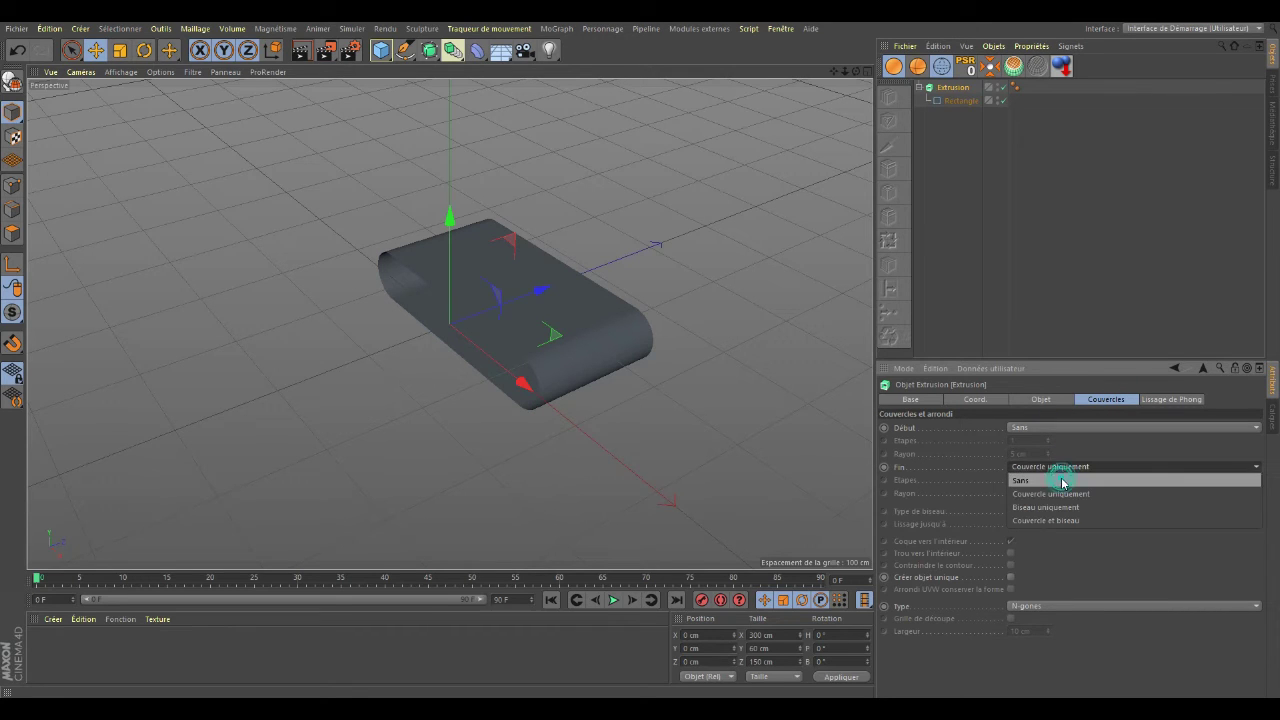
left_click(1061, 480)
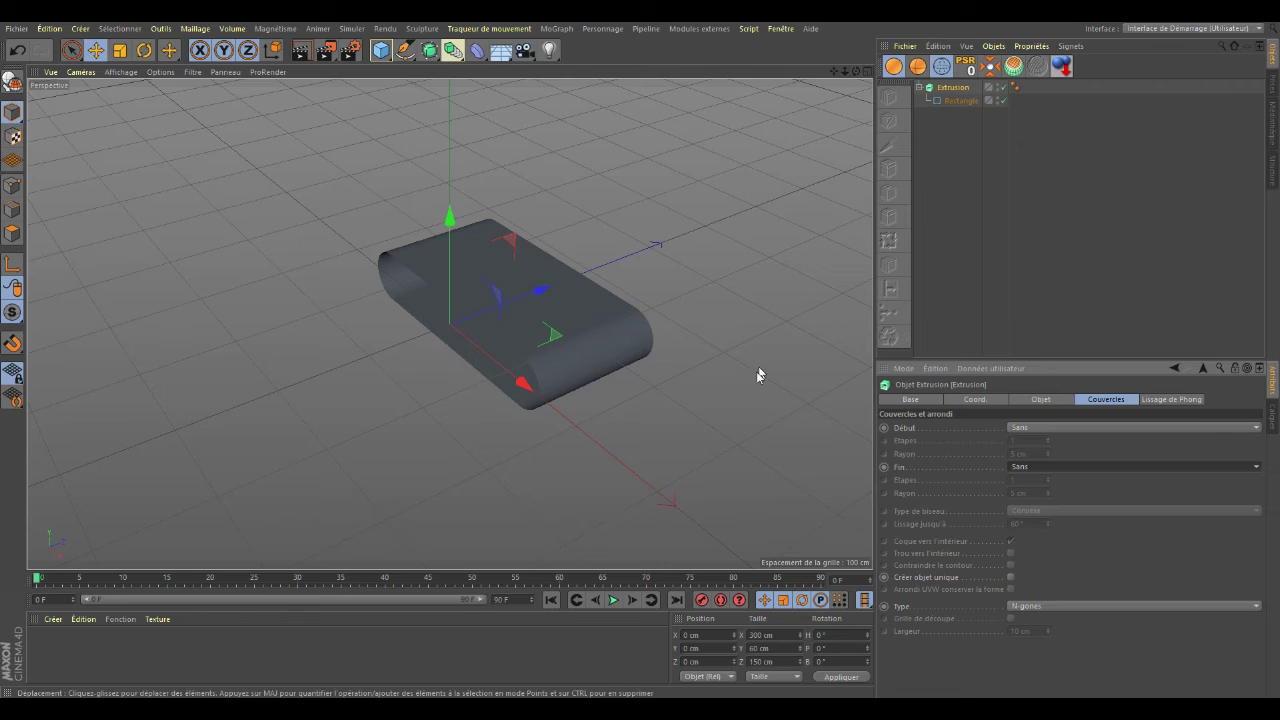
left_click(988, 399)
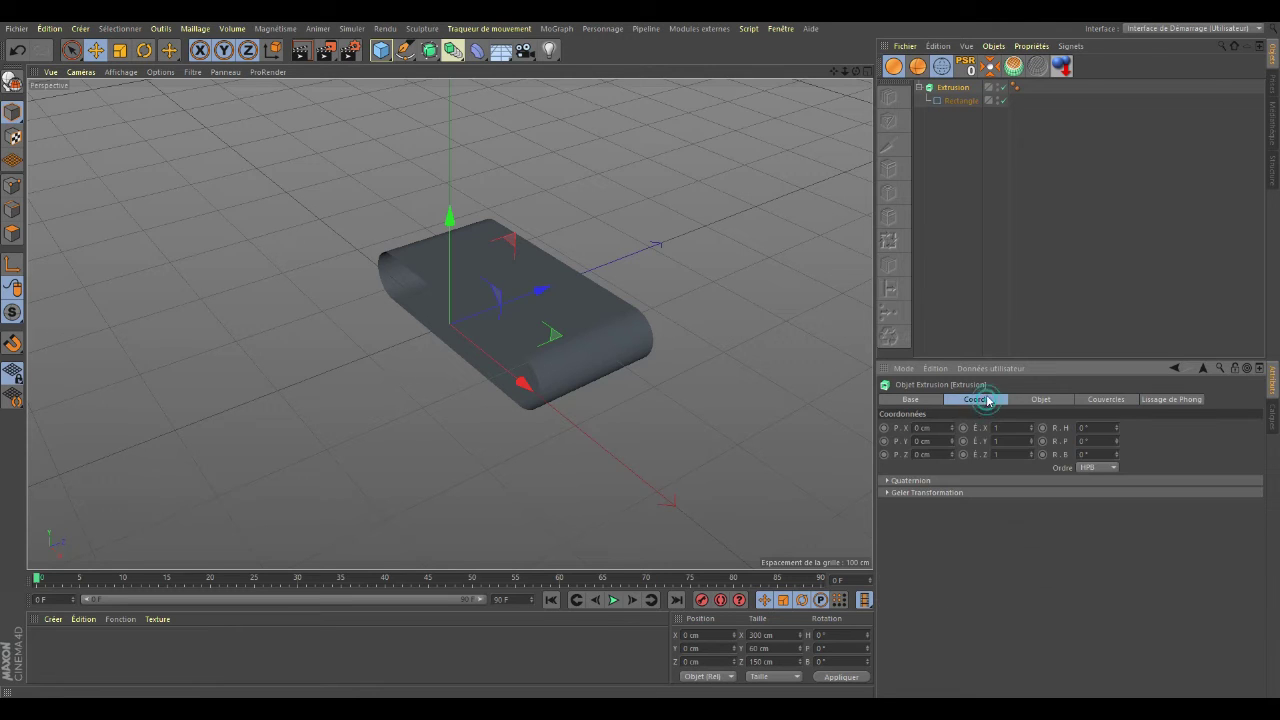
double_click(921, 454)
type("-75")
left_click(976, 517)
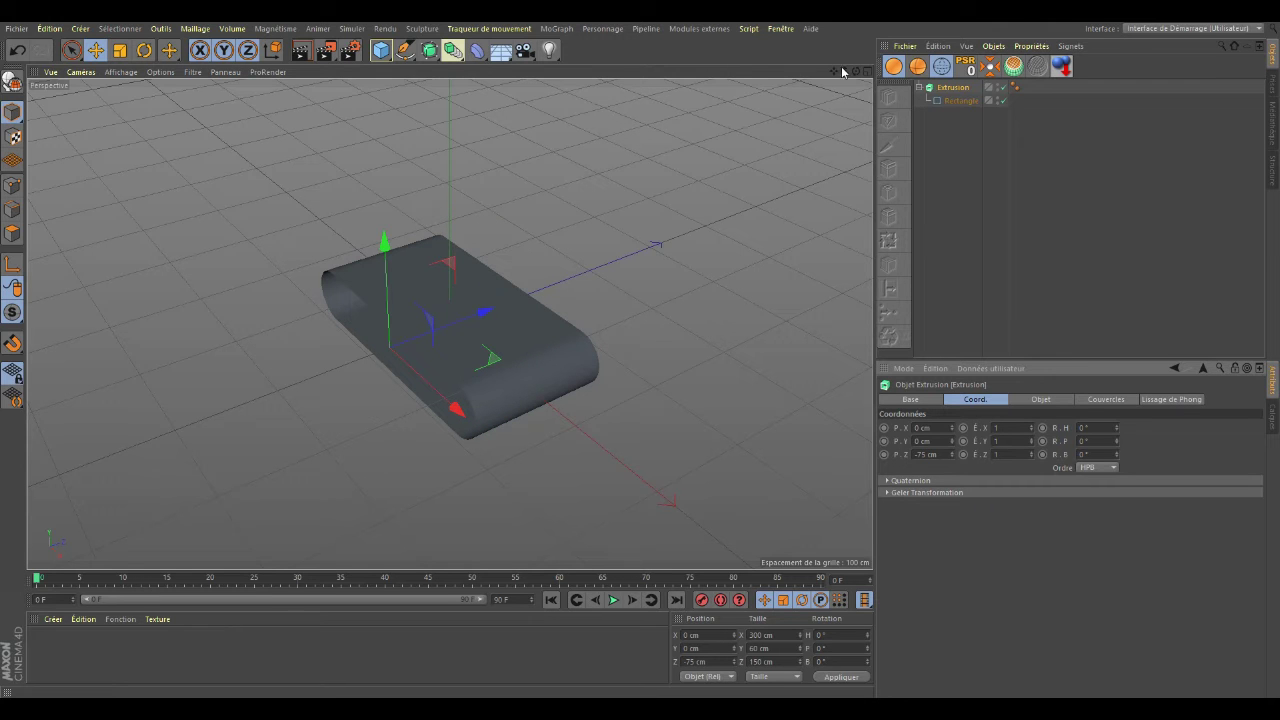
mouse_move(856, 72)
left_mouse_down()
mouse_move(820, 90)
mouse_move(820, 120)
mouse_move(780, 72)
left_mouse_up()
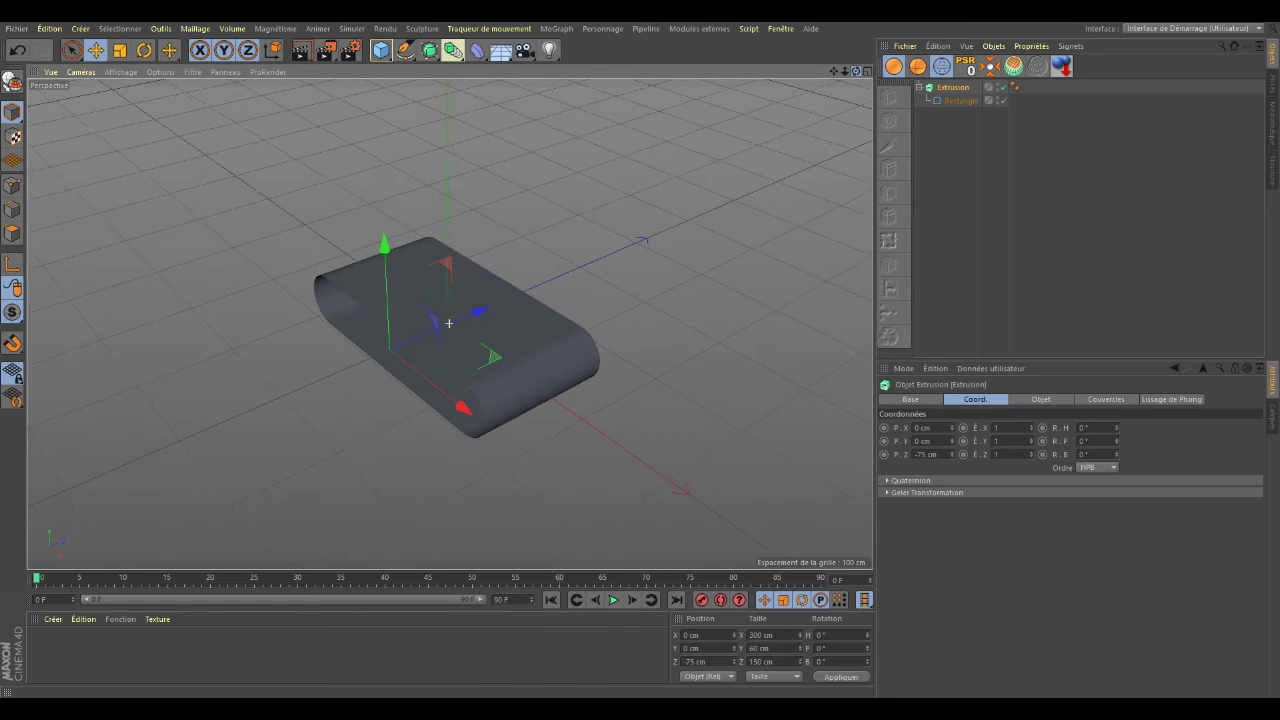
Add an active 120 mm camera framing the whole slab, then create a new material.
left_click(524, 50)
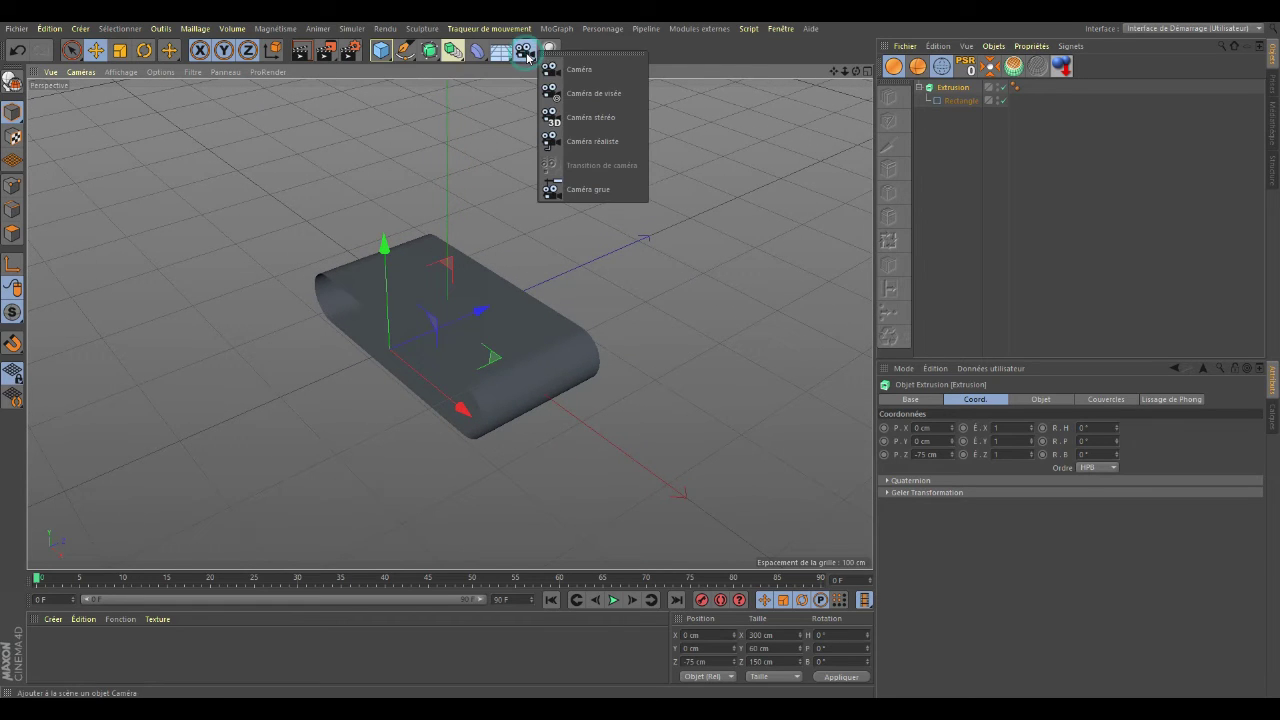
left_click(576, 69)
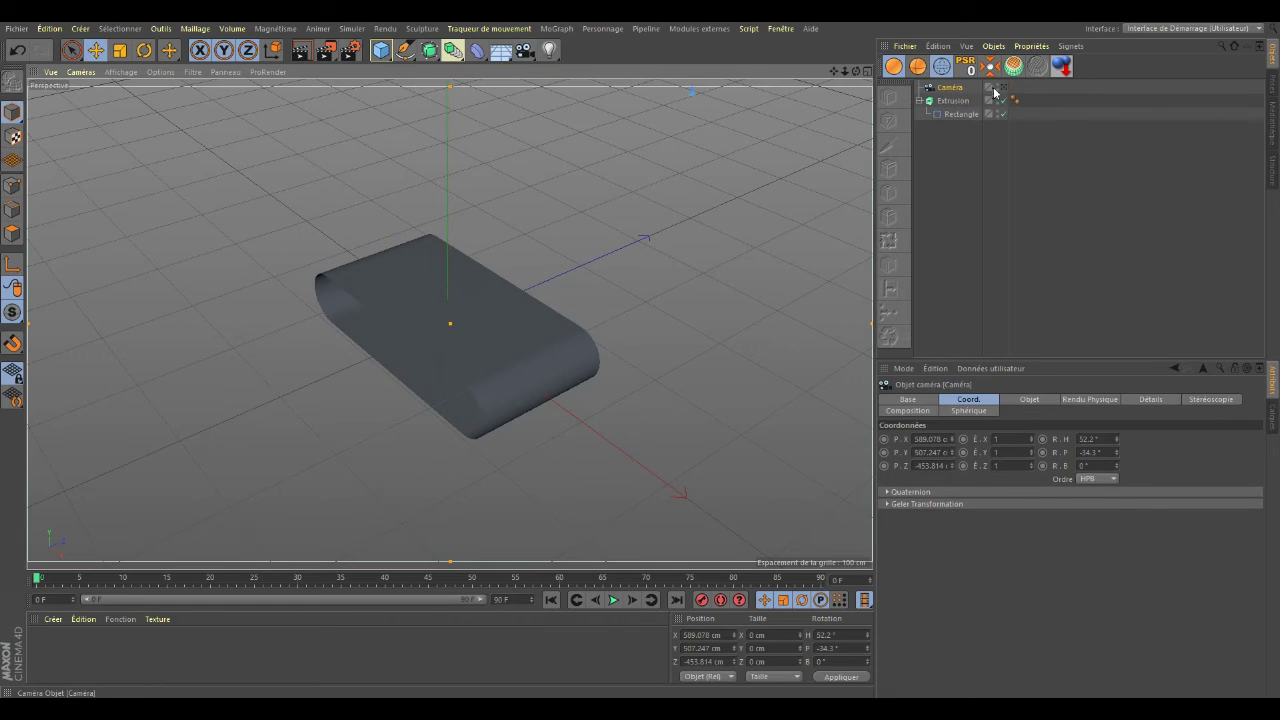
left_click(1004, 88)
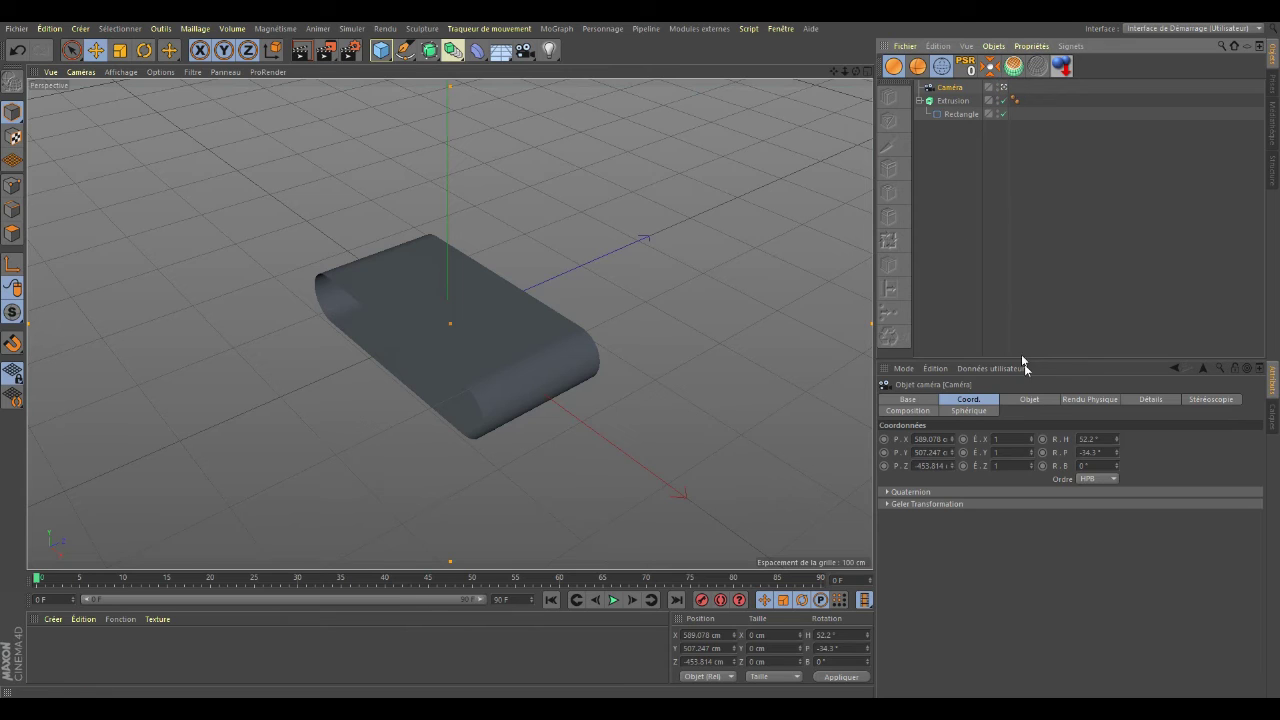
left_click(1029, 399)
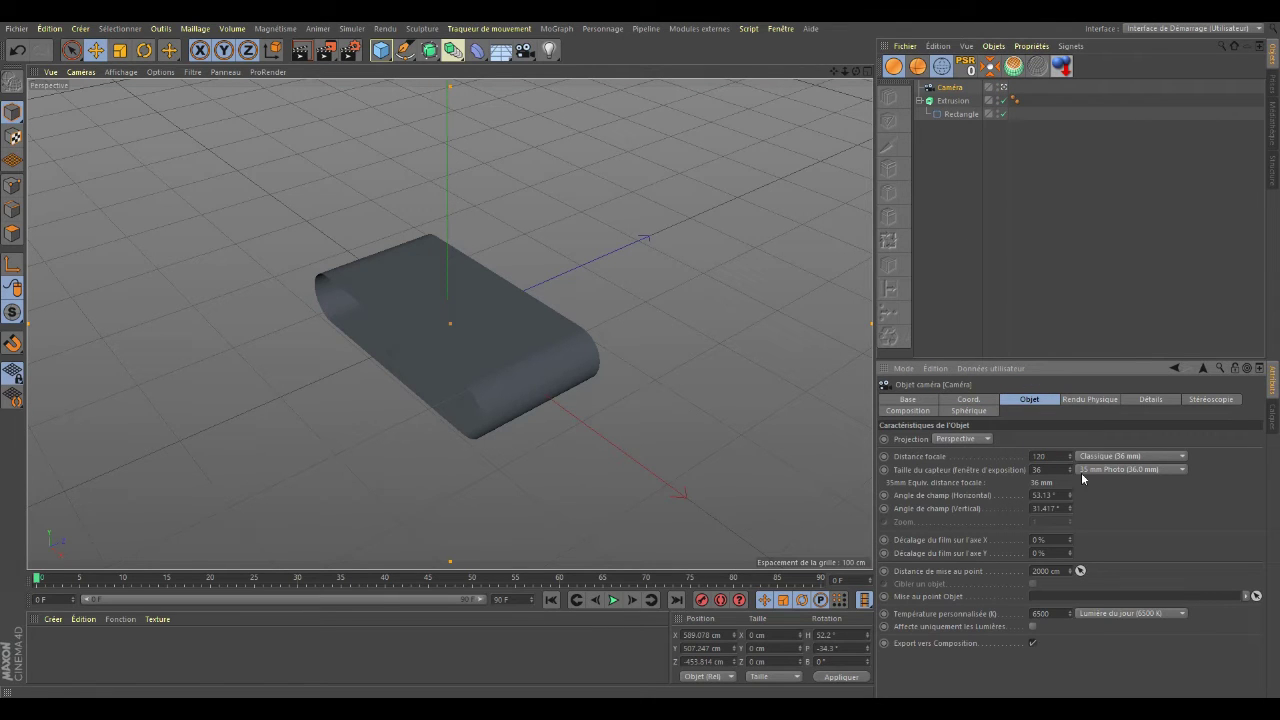
key("Return")
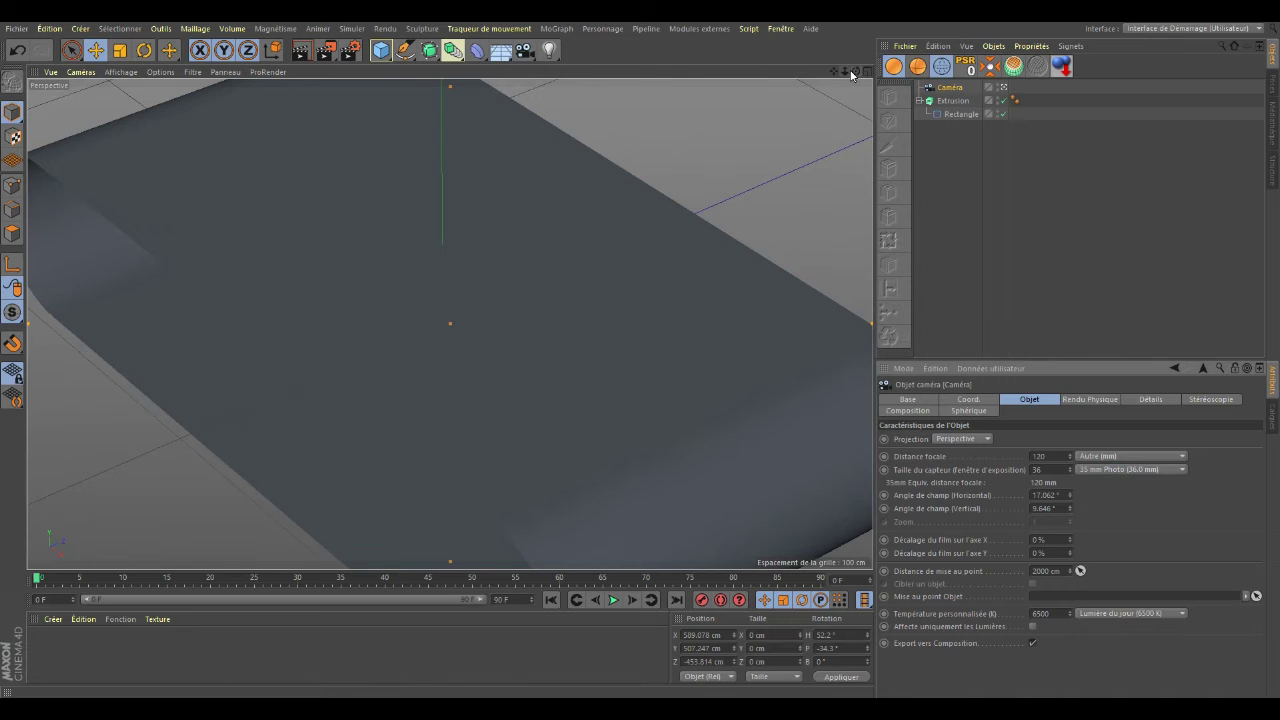
left_click_drag(846, 72, 449, 324)
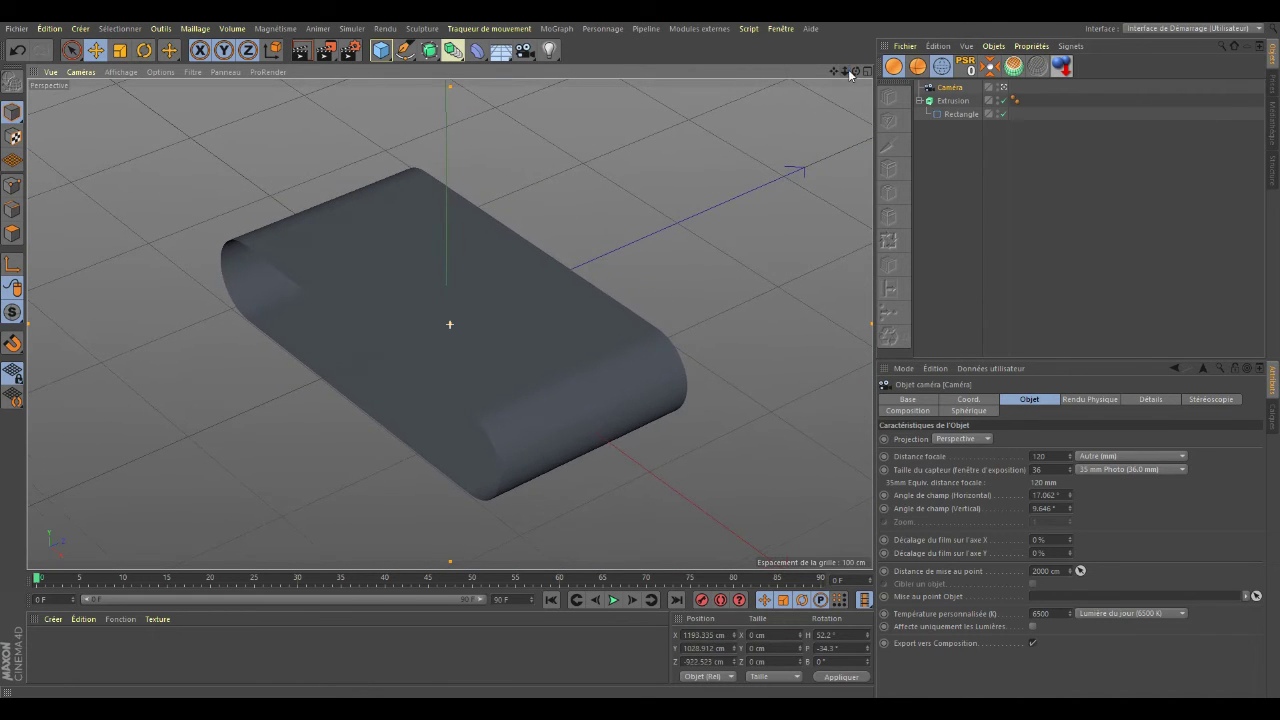
left_click(49, 648)
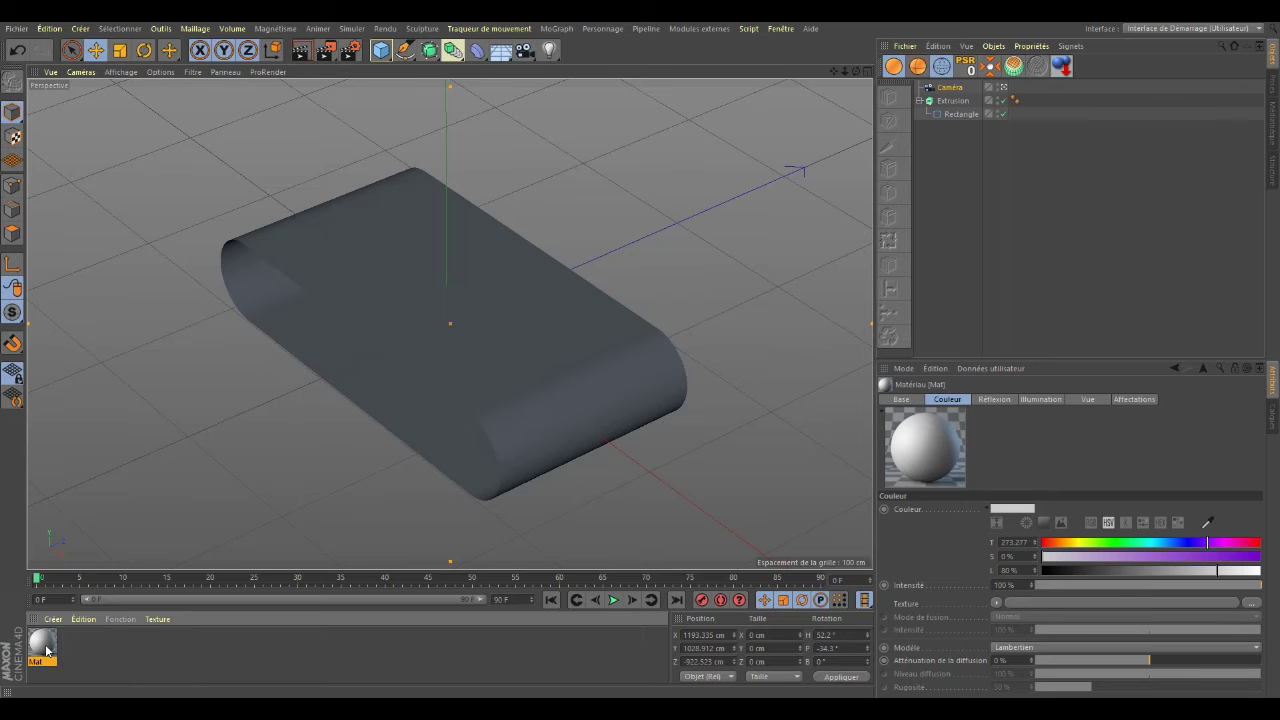
In the Mat editor, disable Reflection, enable Luminance and Alpha, and browse for an alpha texture.
double_click(46, 650)
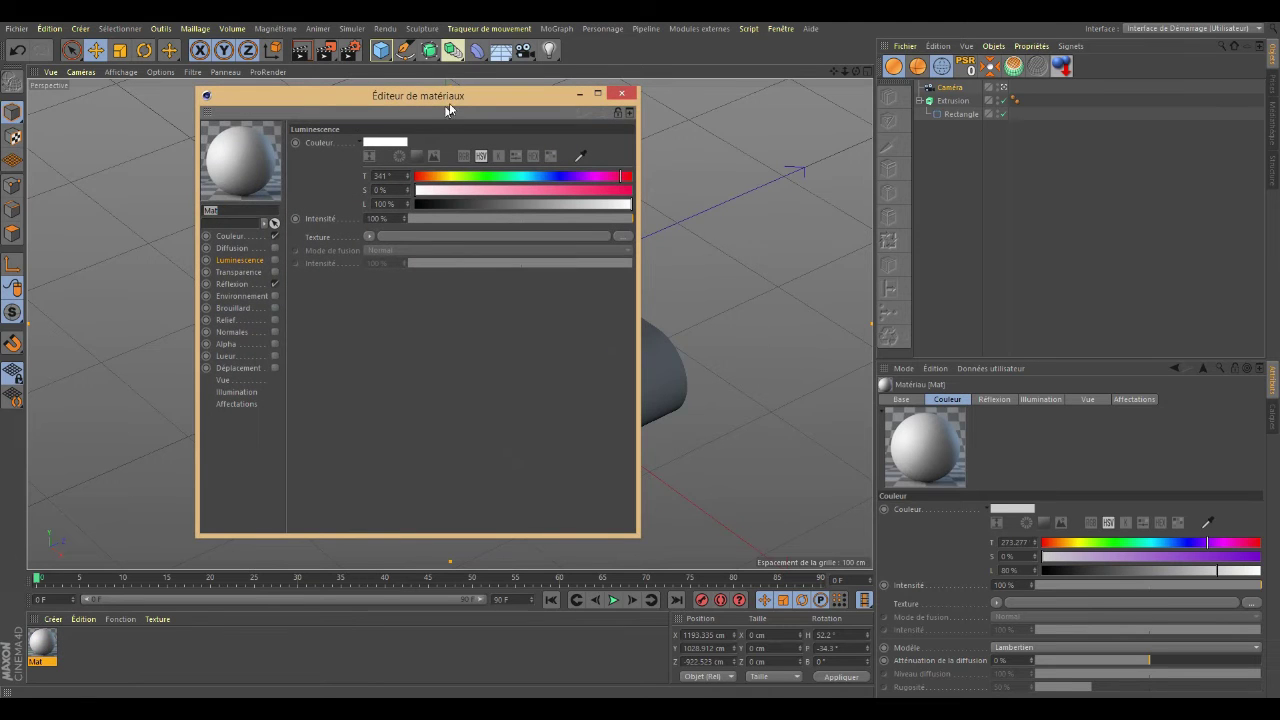
left_click_drag(447, 106, 699, 147)
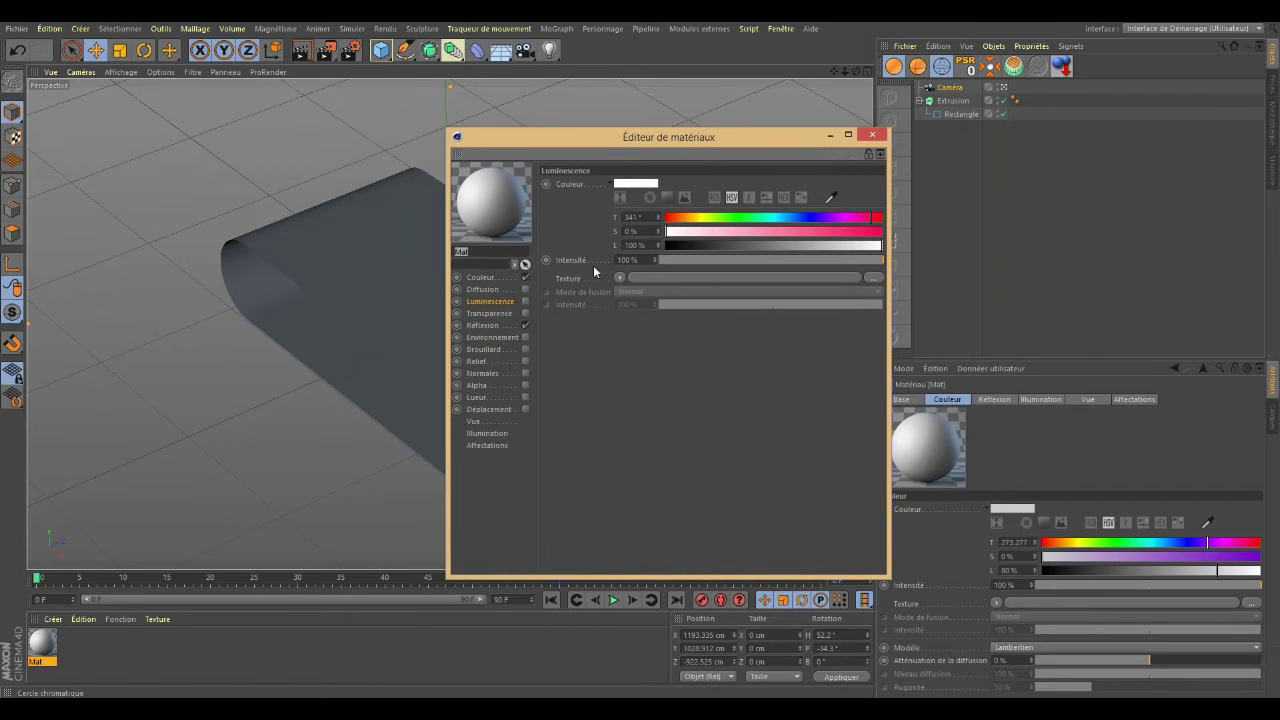
left_click(523, 272)
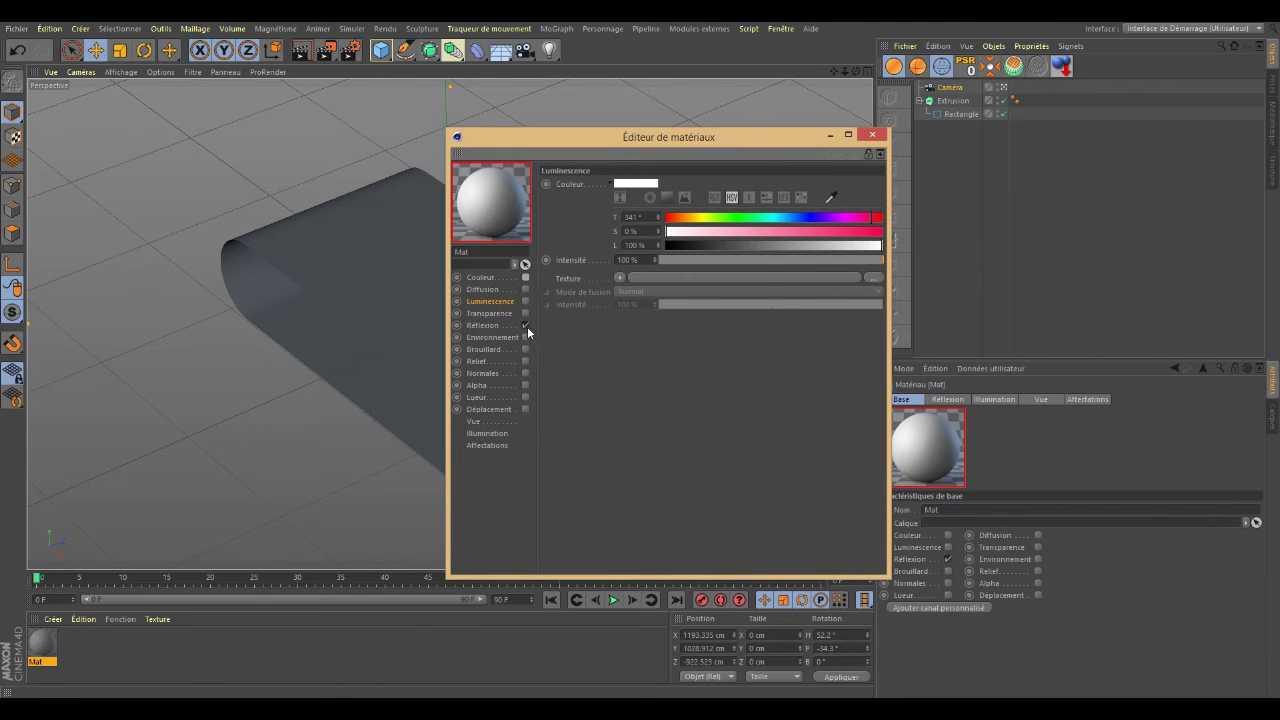
left_click(525, 325)
left_click(525, 301)
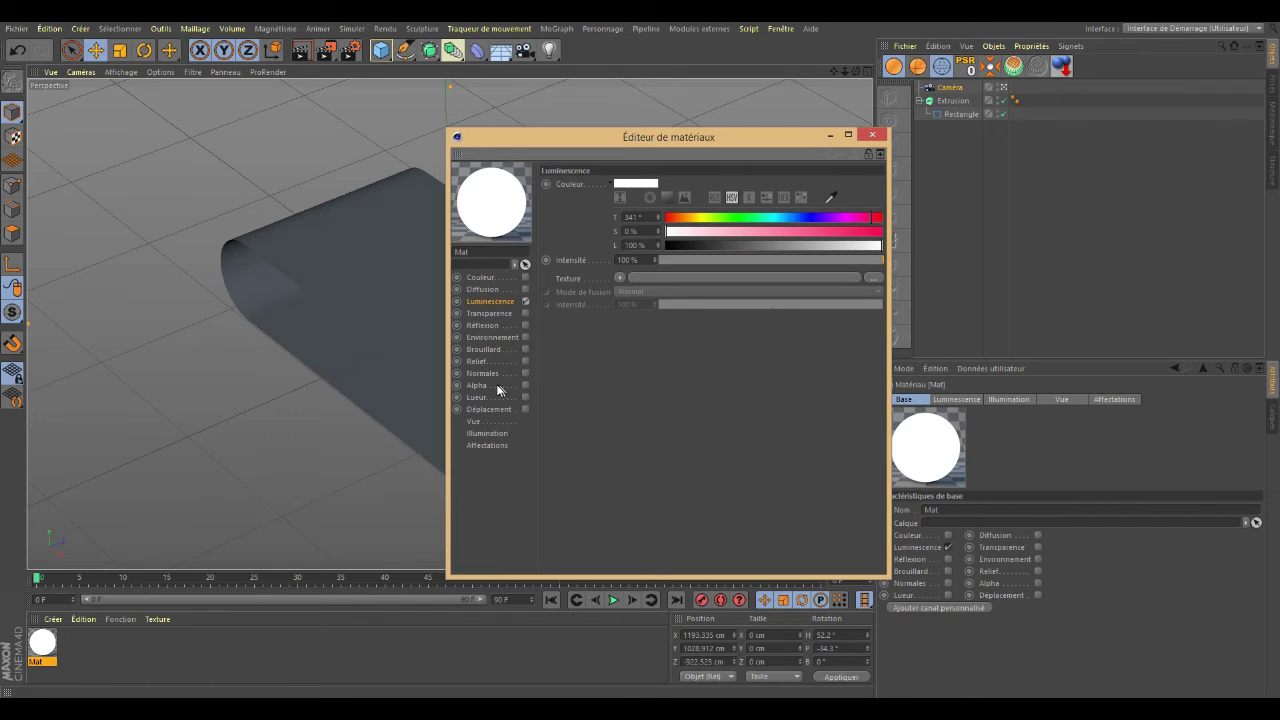
left_click(525, 385)
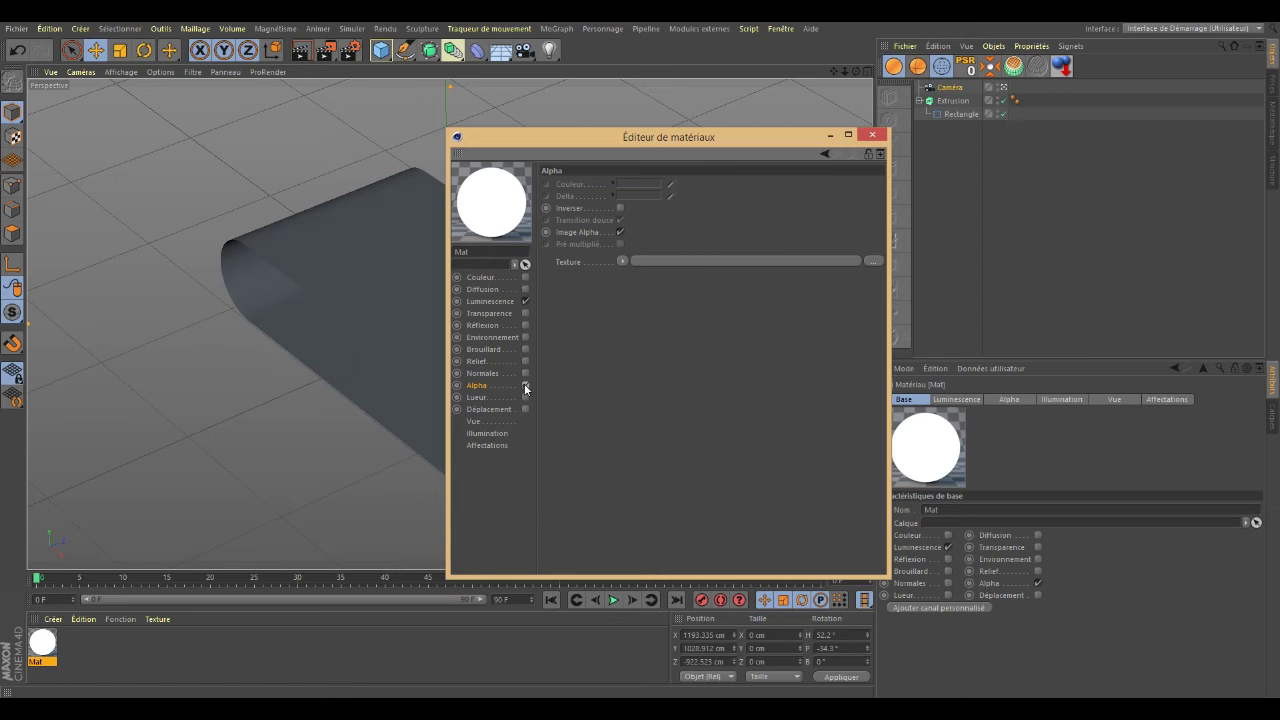
left_click(878, 262)
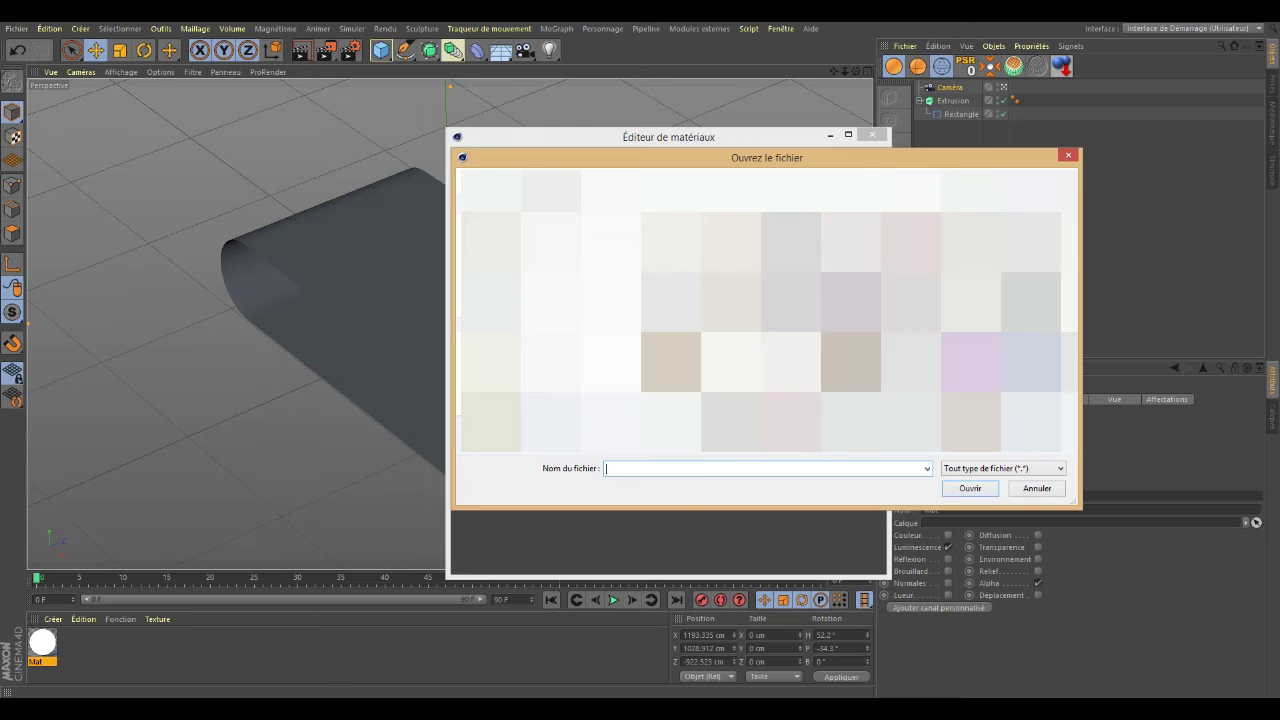
Load TEST1.png as the alpha texture without copying it, and invert it.
left_click(791, 362)
left_click(970, 489)
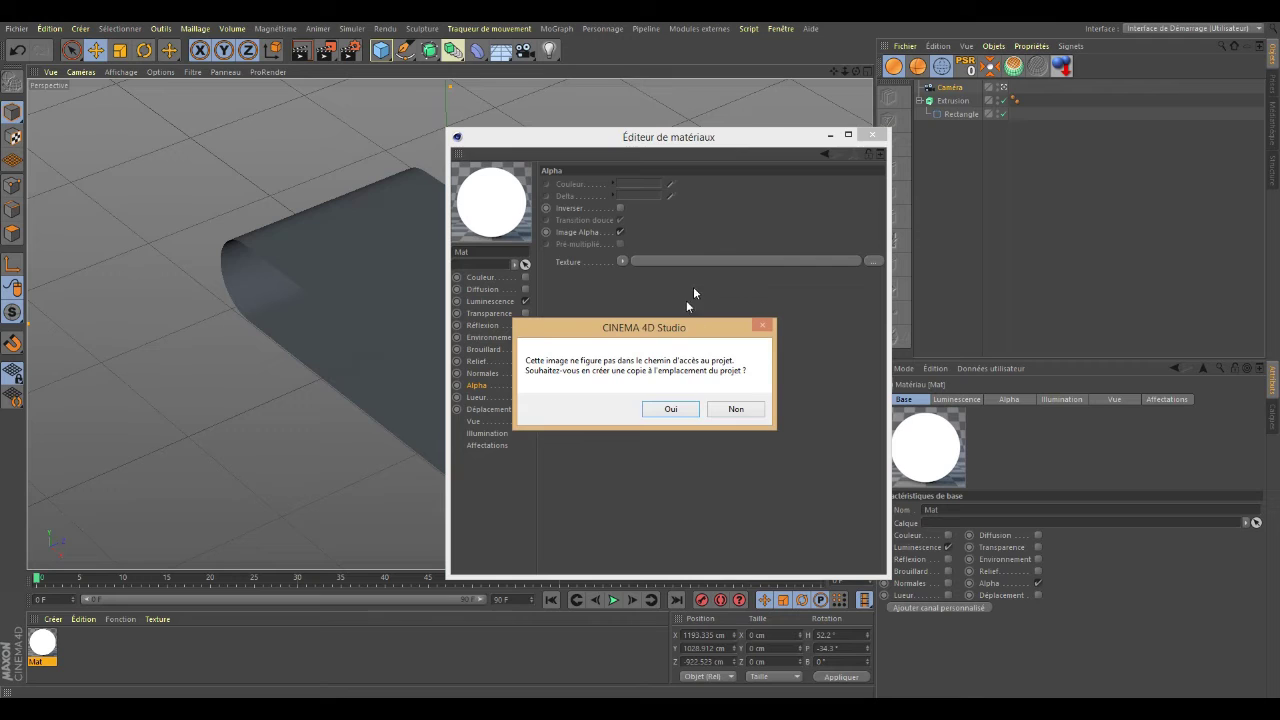
left_click(748, 411)
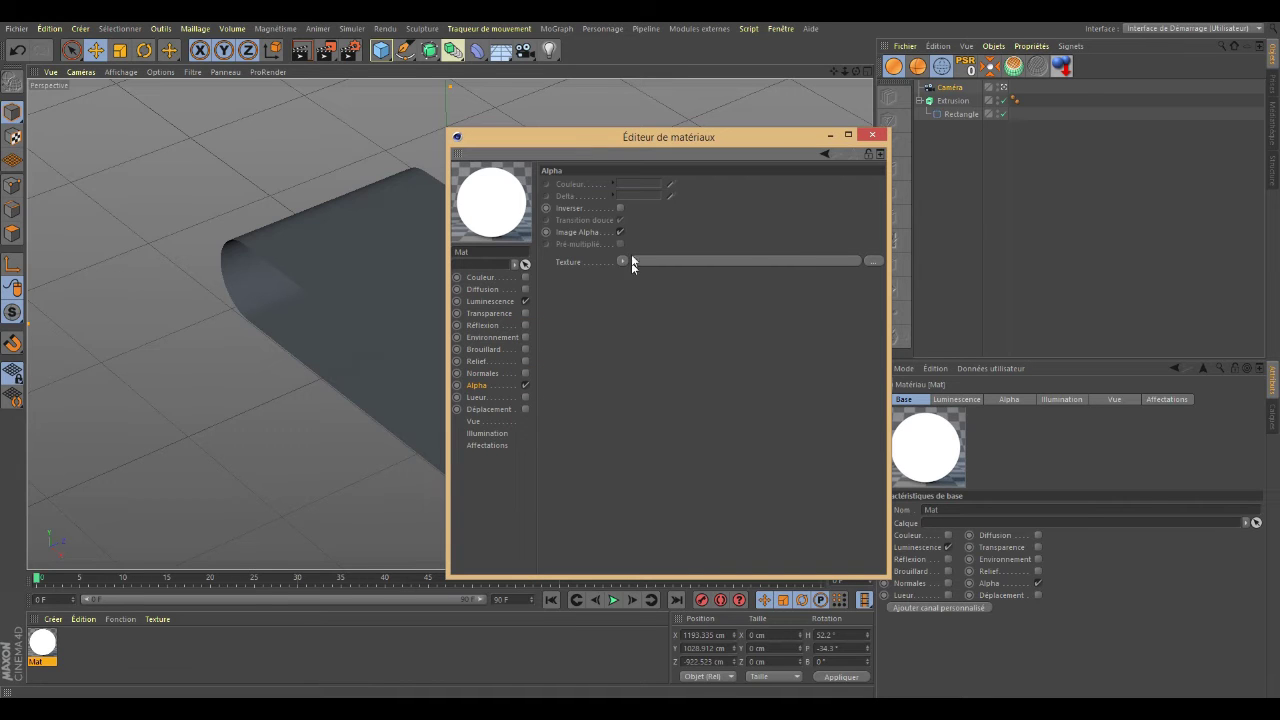
left_click(620, 207)
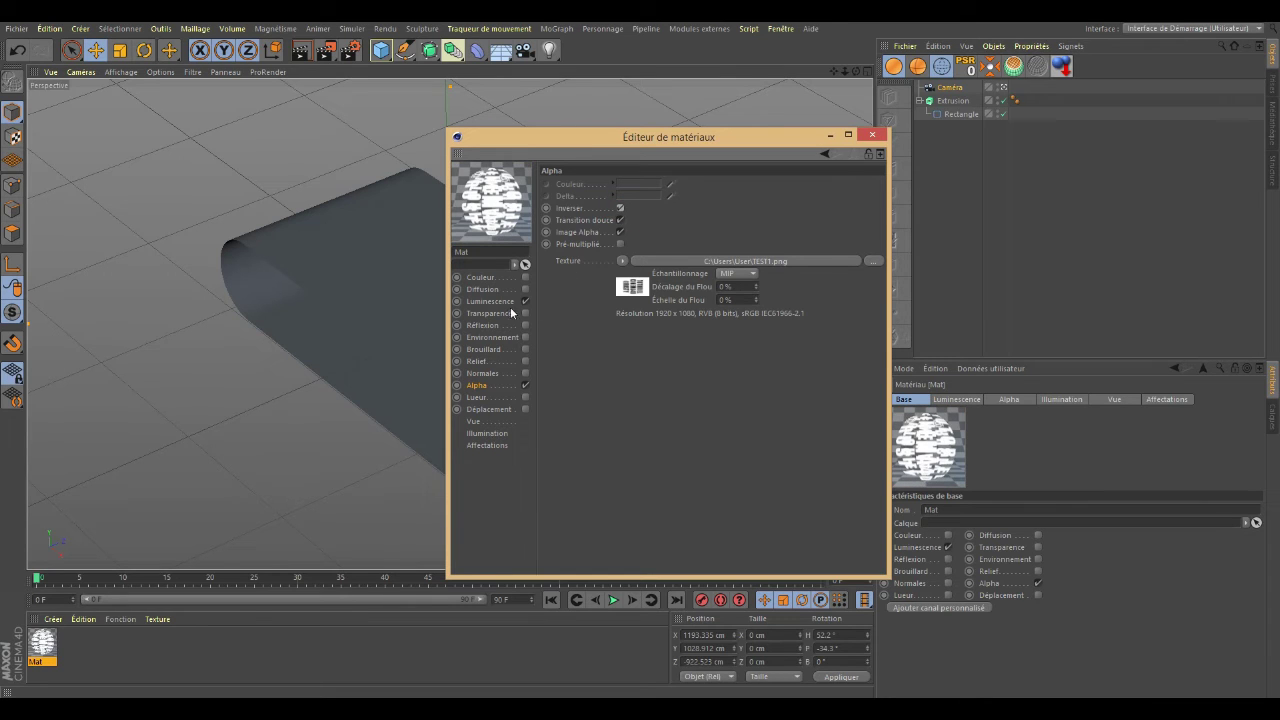
Make the luminance colour yellow (H 47°, S 100%) and close the Material Editor.
left_click(493, 301)
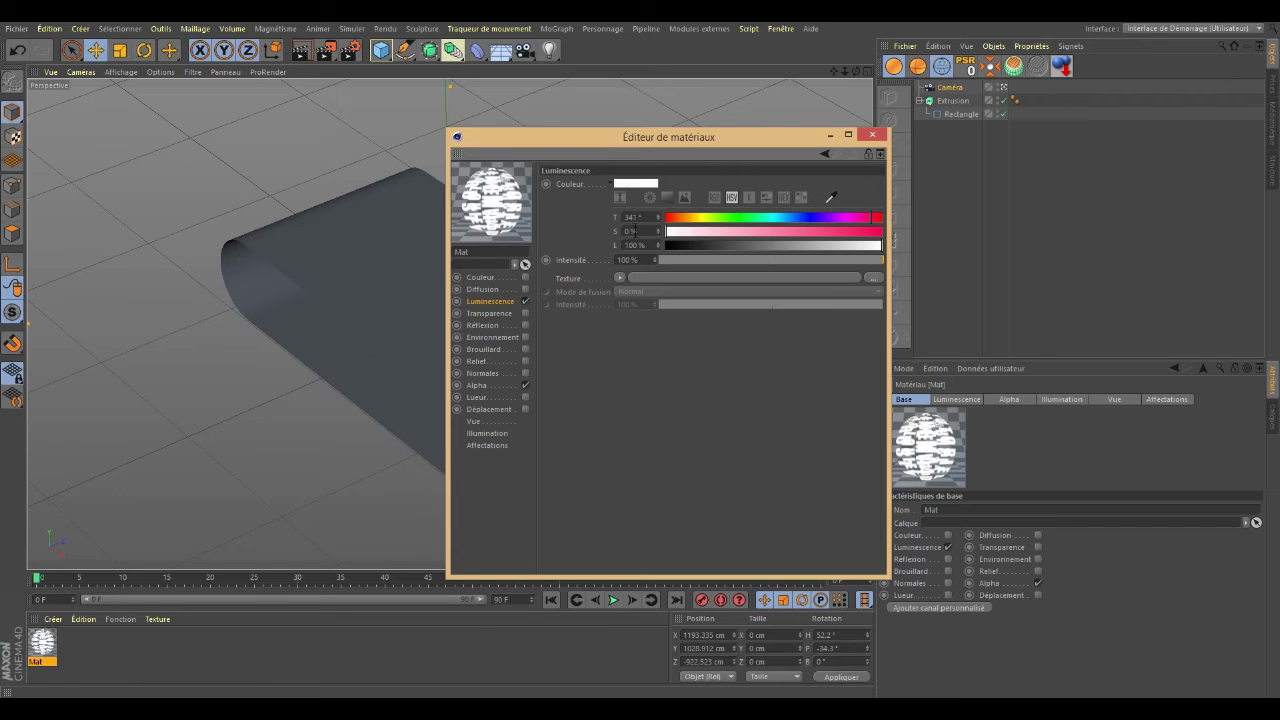
left_click(634, 217)
type("4")
key("Return")
left_click(630, 231)
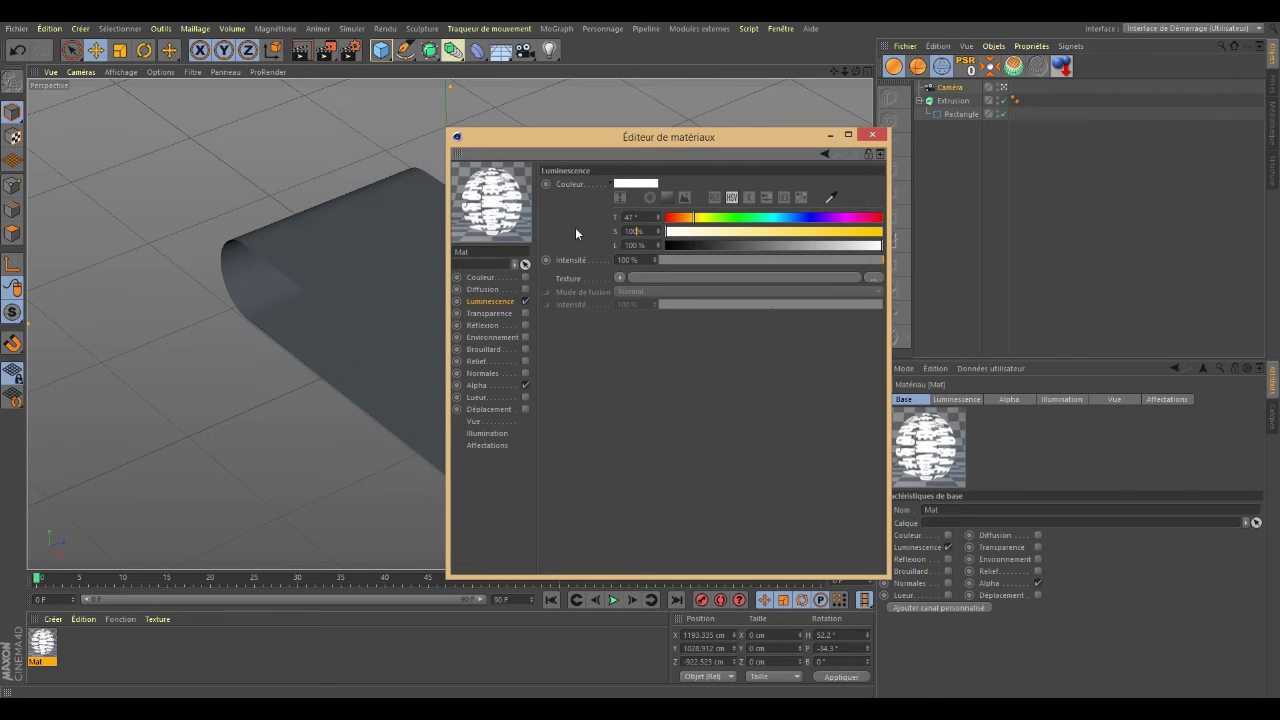
key("Return")
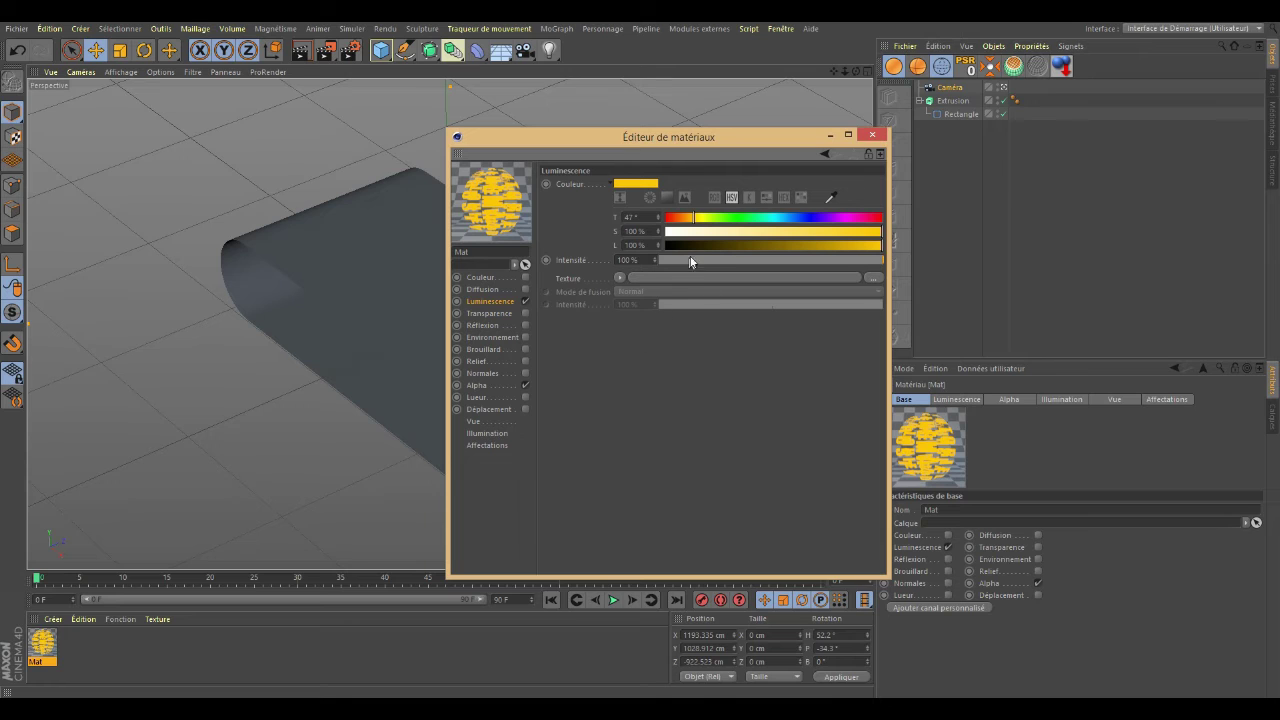
left_click(872, 134)
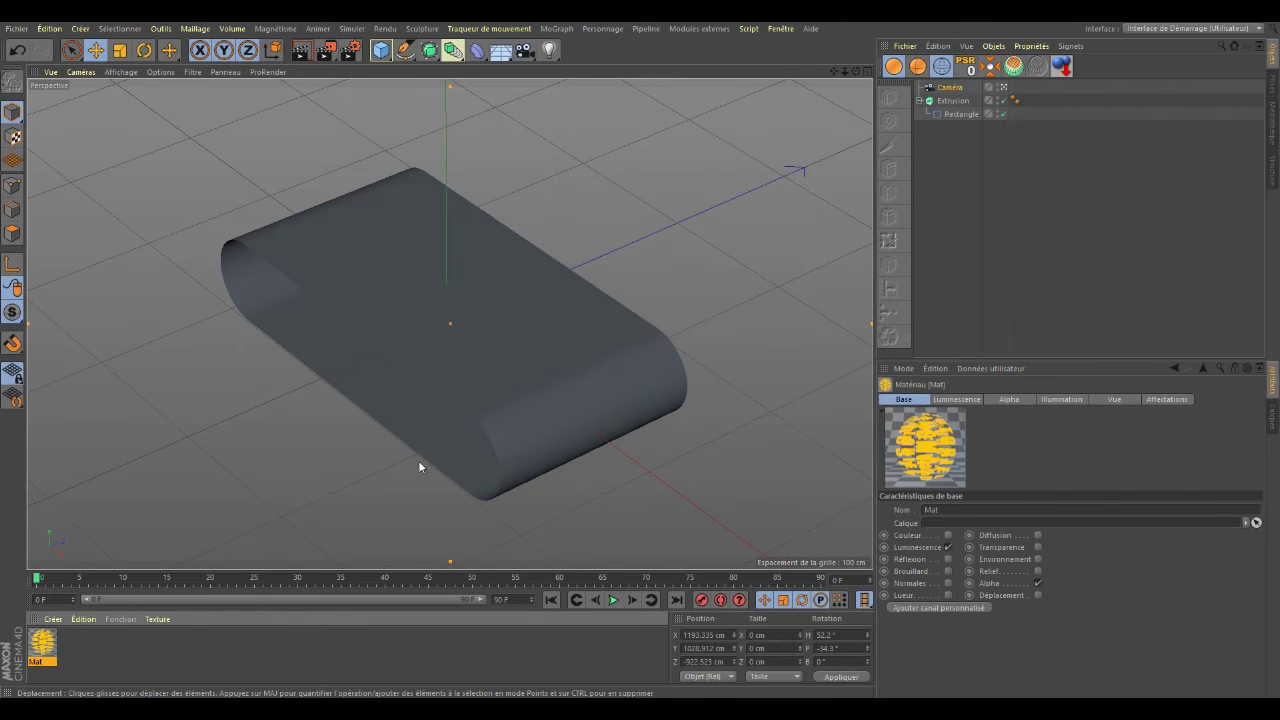
Apply Mat to the Extrusion with selective projection set to Front (Avant).
mouse_move(42, 645)
left_mouse_down()
mouse_move(305, 598)
mouse_move(966, 102)
left_mouse_up()
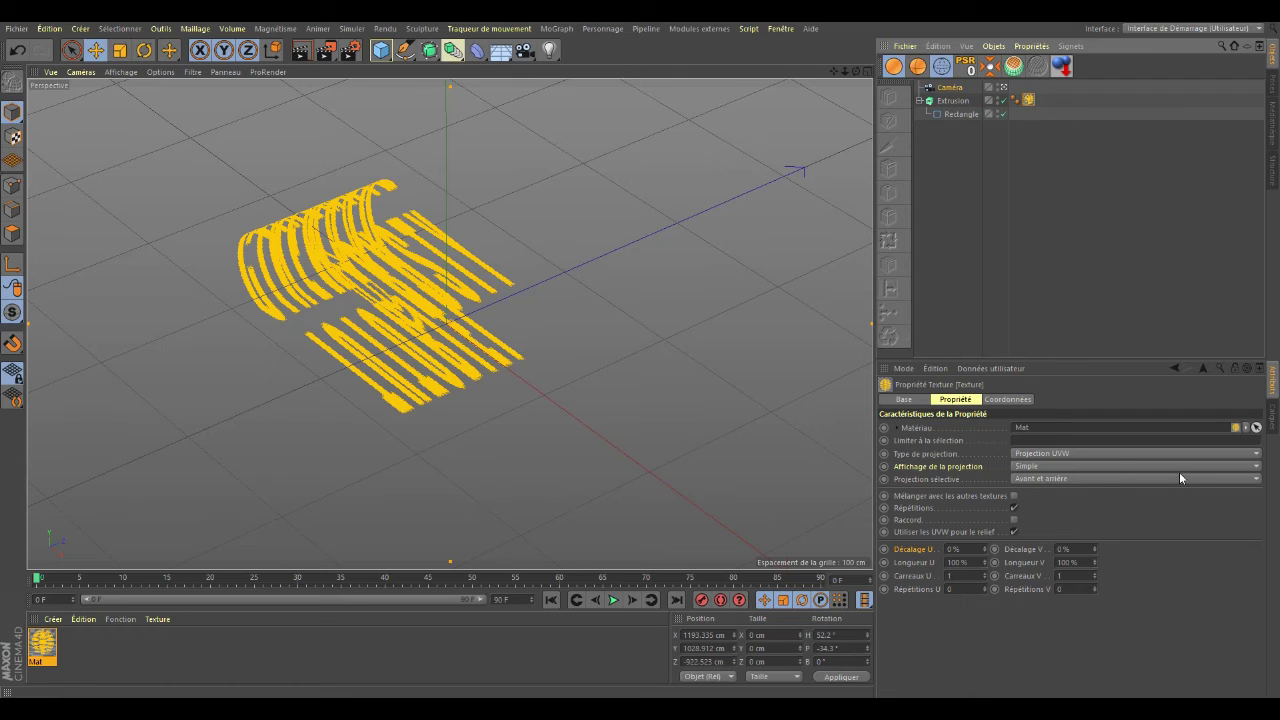
left_click(1053, 478)
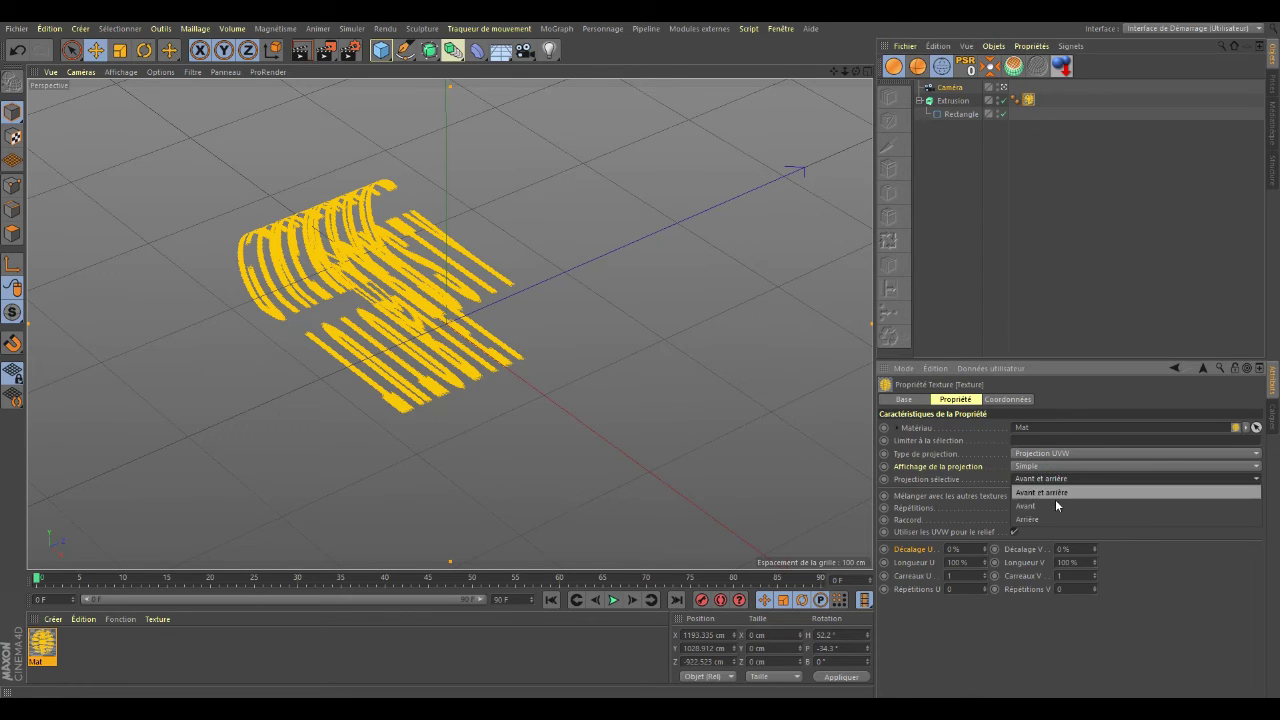
left_click(1054, 507)
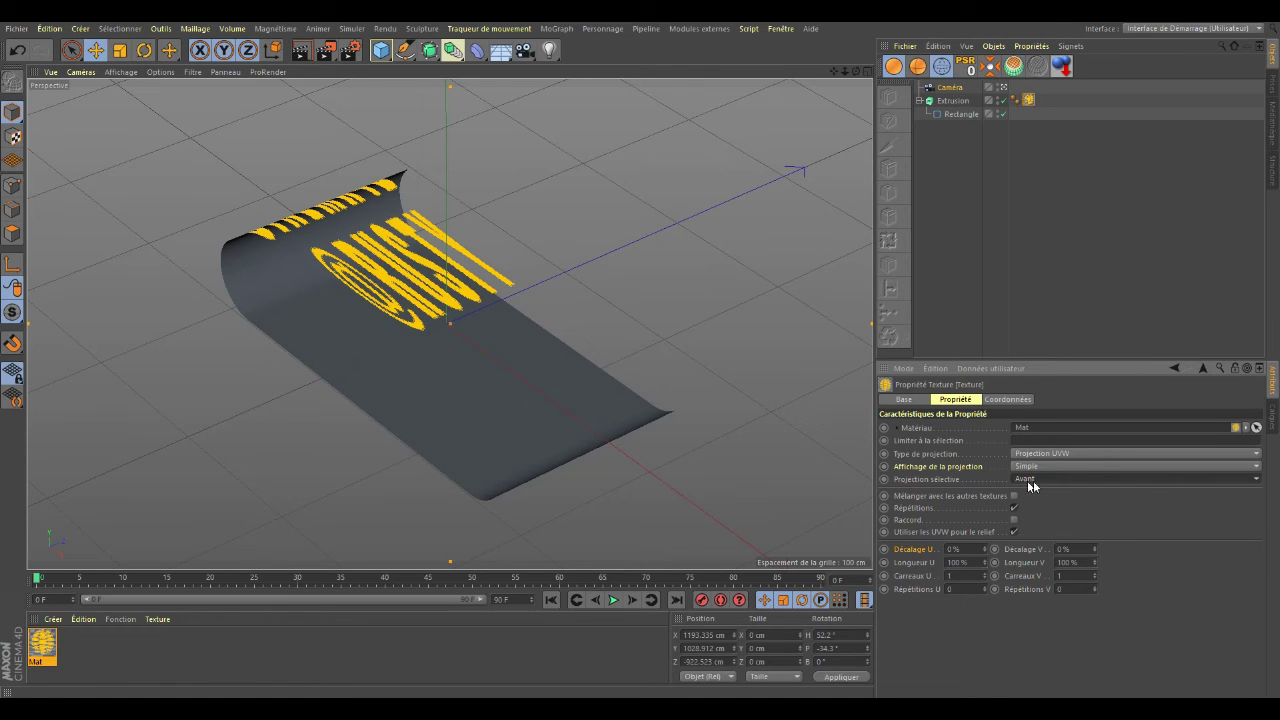
Set the texture tag's Longueur U to 50%.
double_click(963, 562)
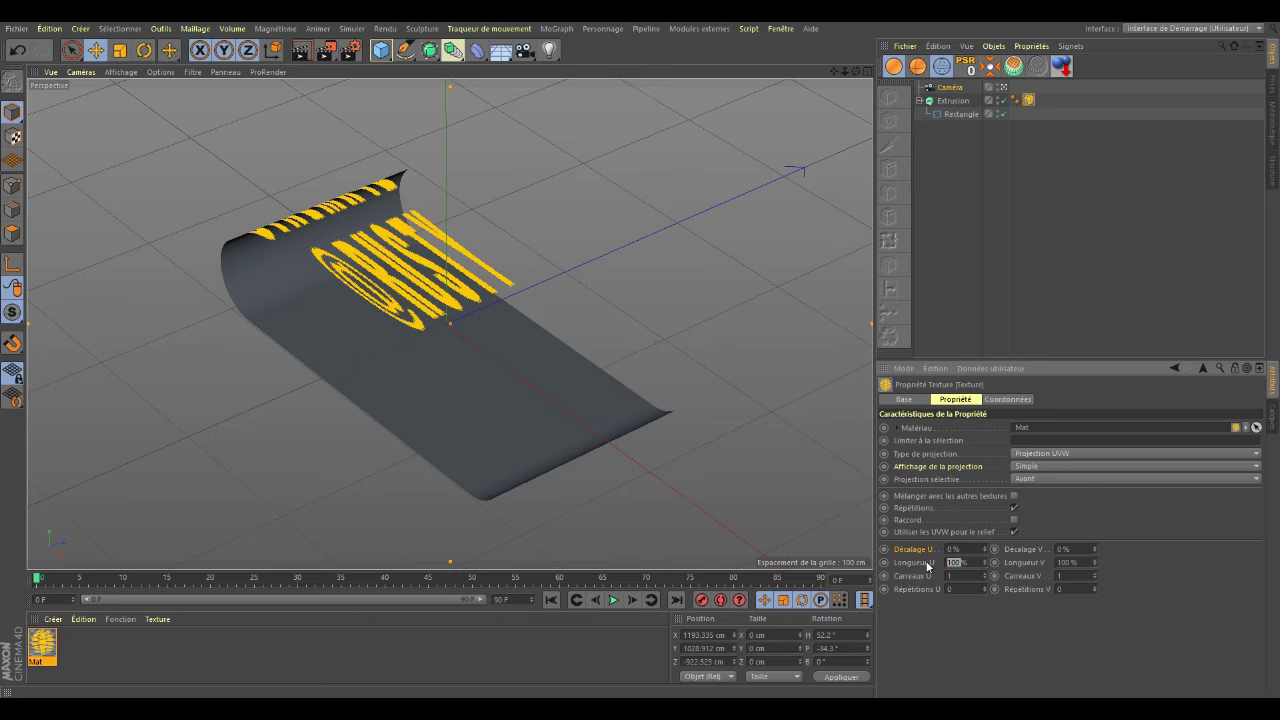
type("50")
key("Return")
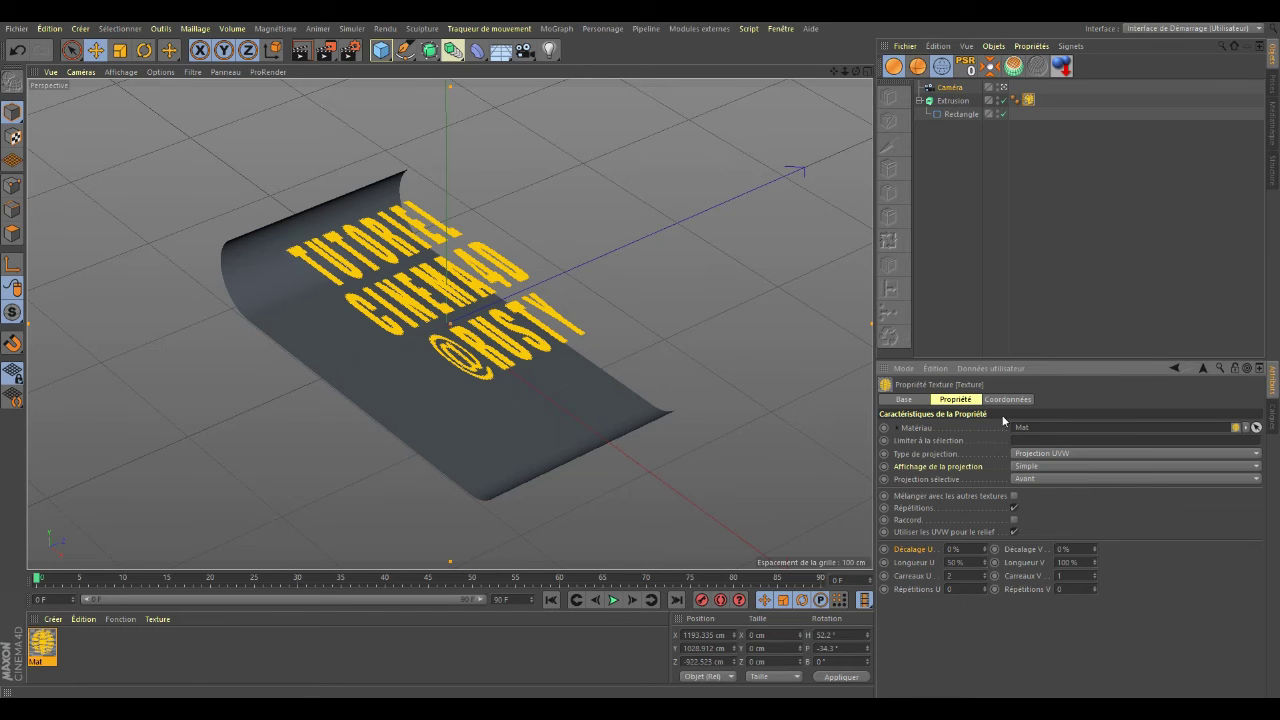
Slide Décalage U back and forth to test it, then reset it to 0%.
left_click_drag(985, 549, 985, 540)
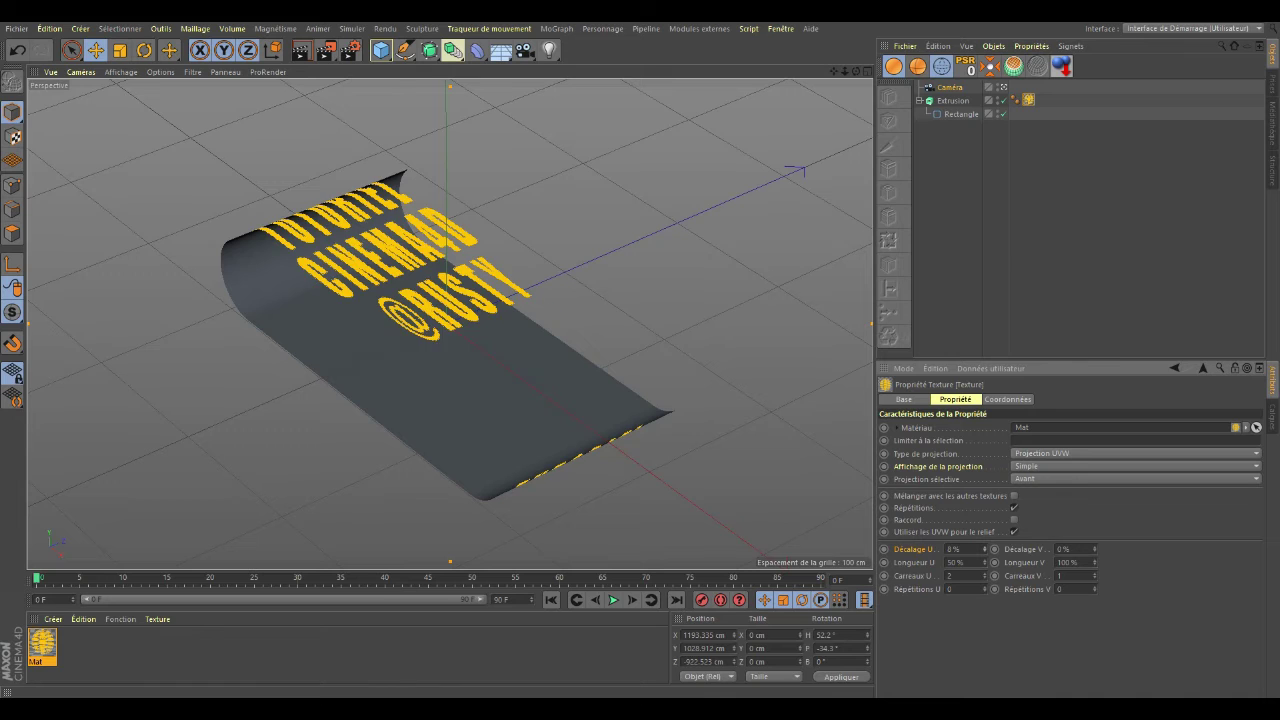
mouse_move(985, 540)
left_mouse_down()
mouse_move(985, 566)
mouse_move(985, 540)
mouse_move(941, 567)
left_mouse_up()
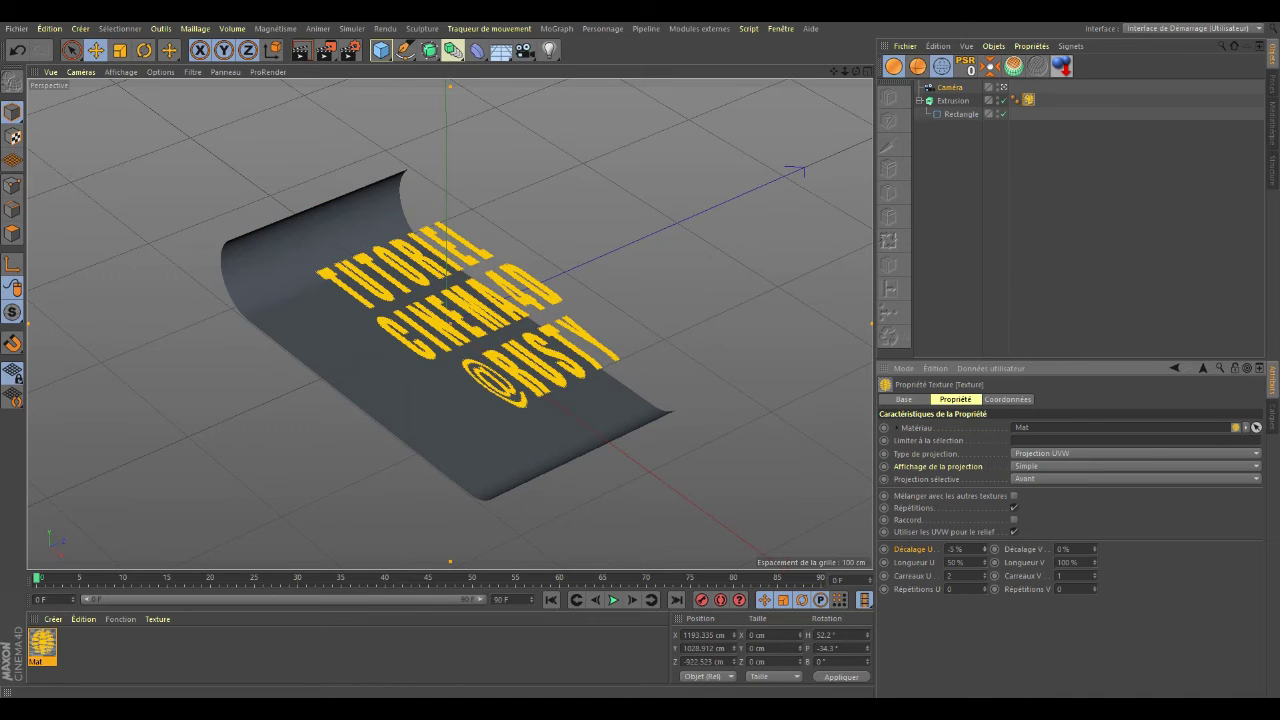
double_click(957, 549)
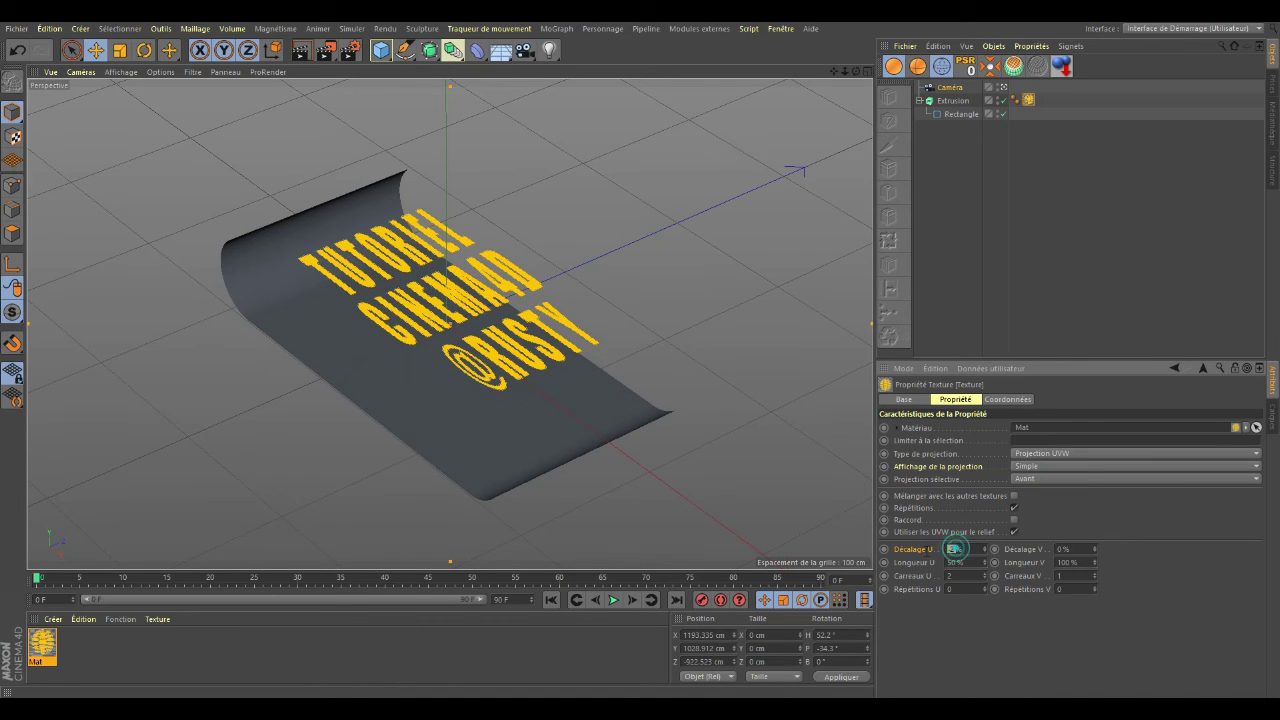
key("Return")
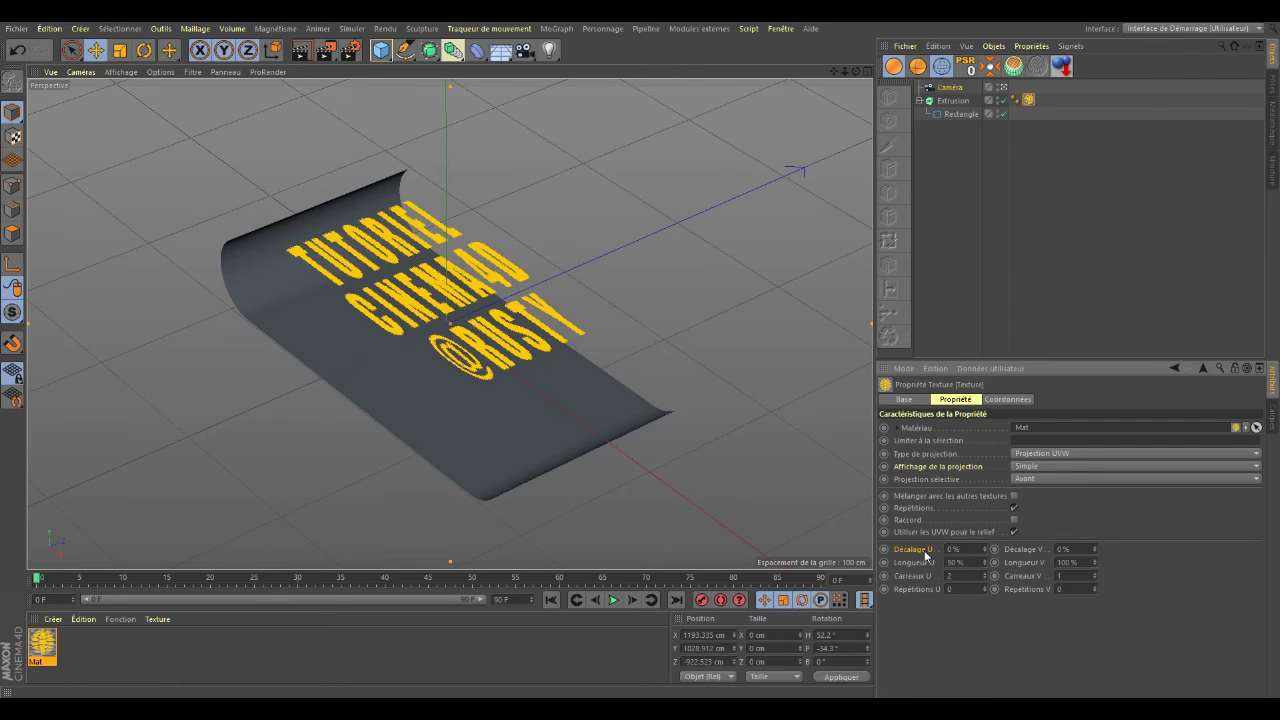
left_click(503, 599)
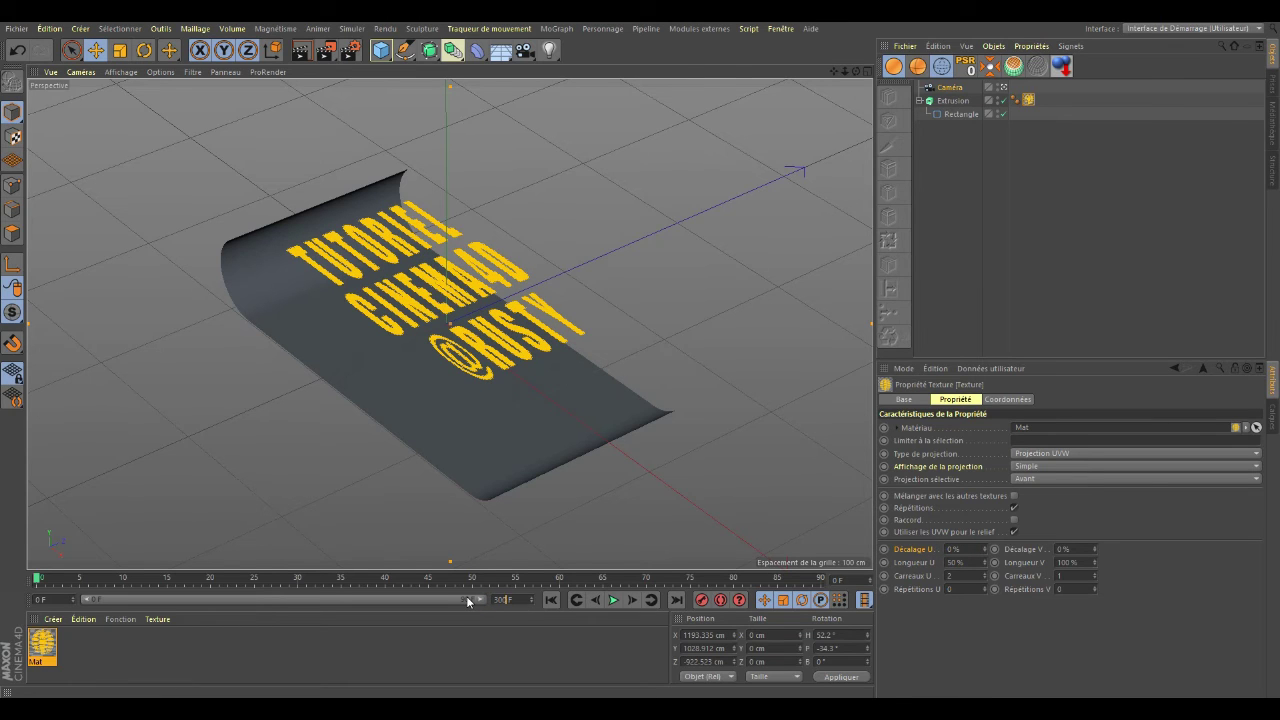
Extend the timeline to 300 frames and keyframe the texture's U offset at 0%.
left_click(509, 629)
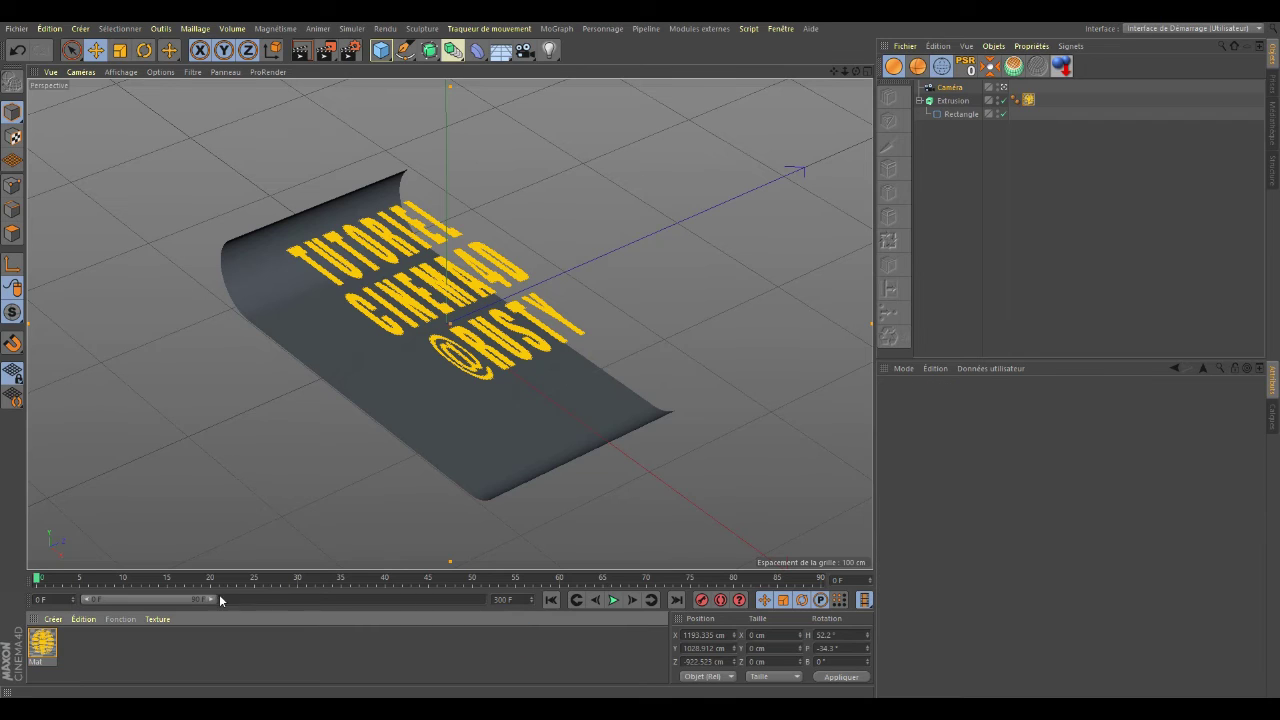
left_click_drag(213, 600, 482, 599)
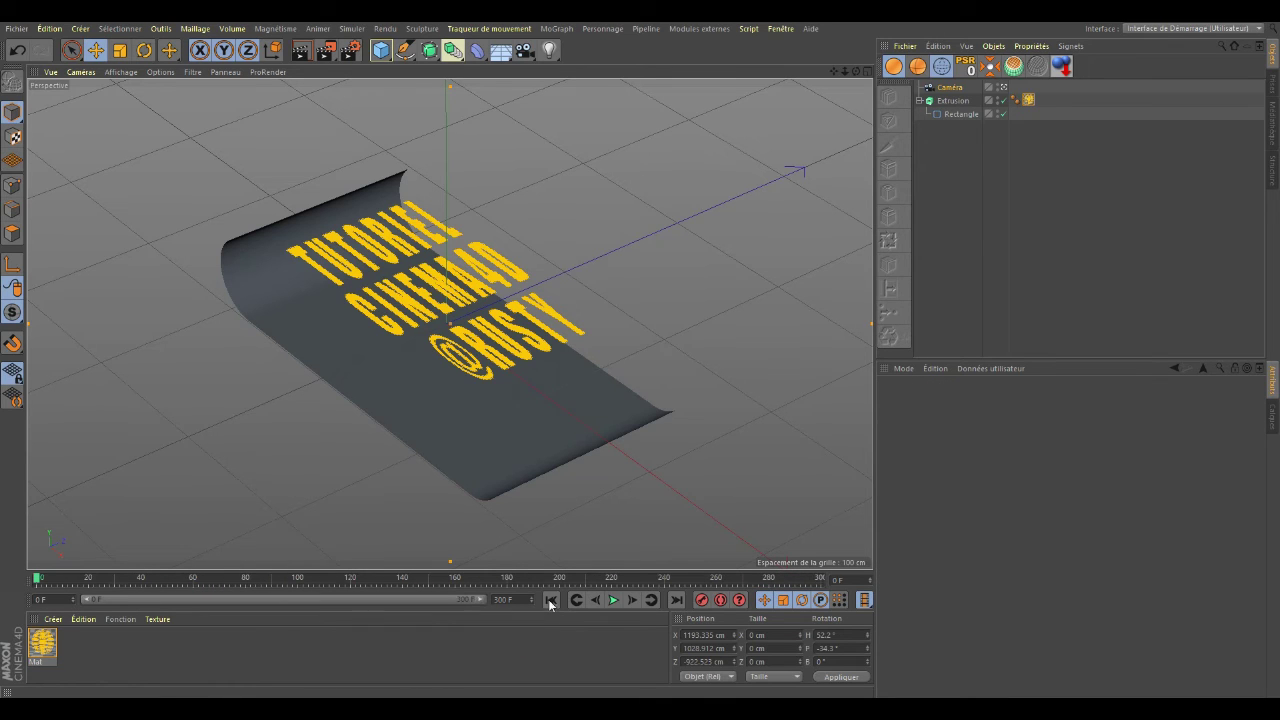
left_click(1028, 101)
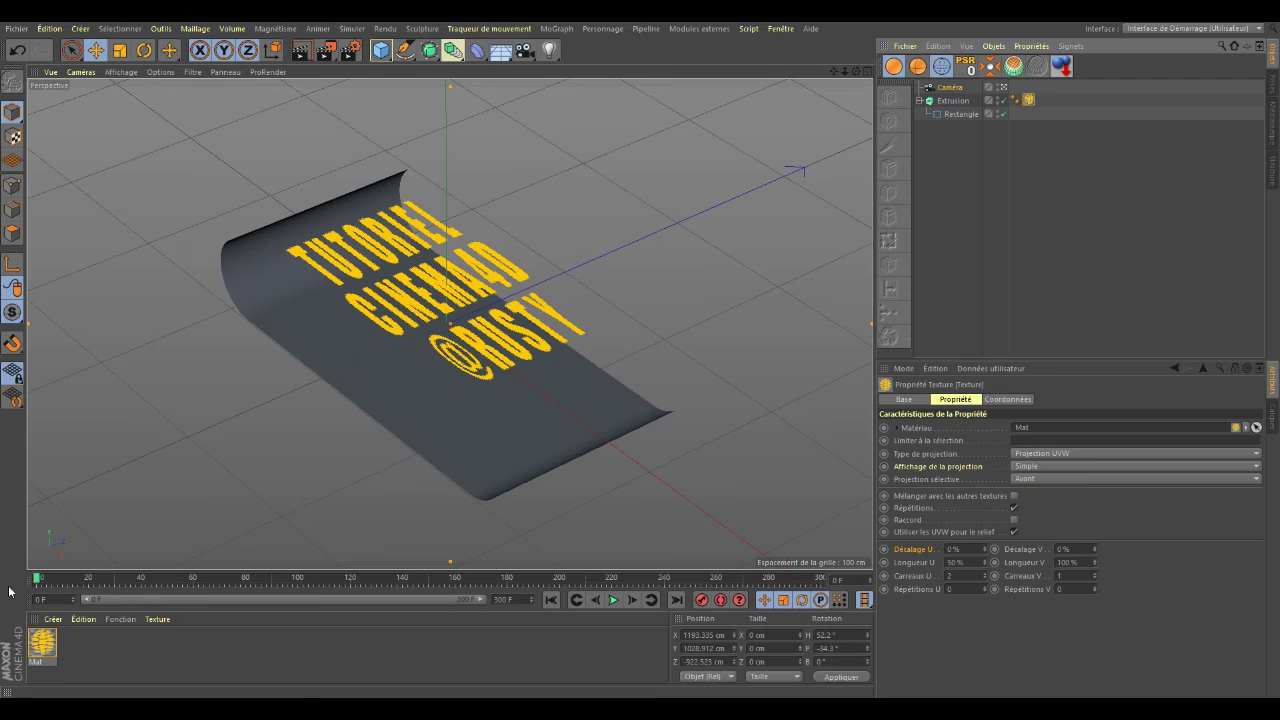
left_click(884, 549, "ctrl")
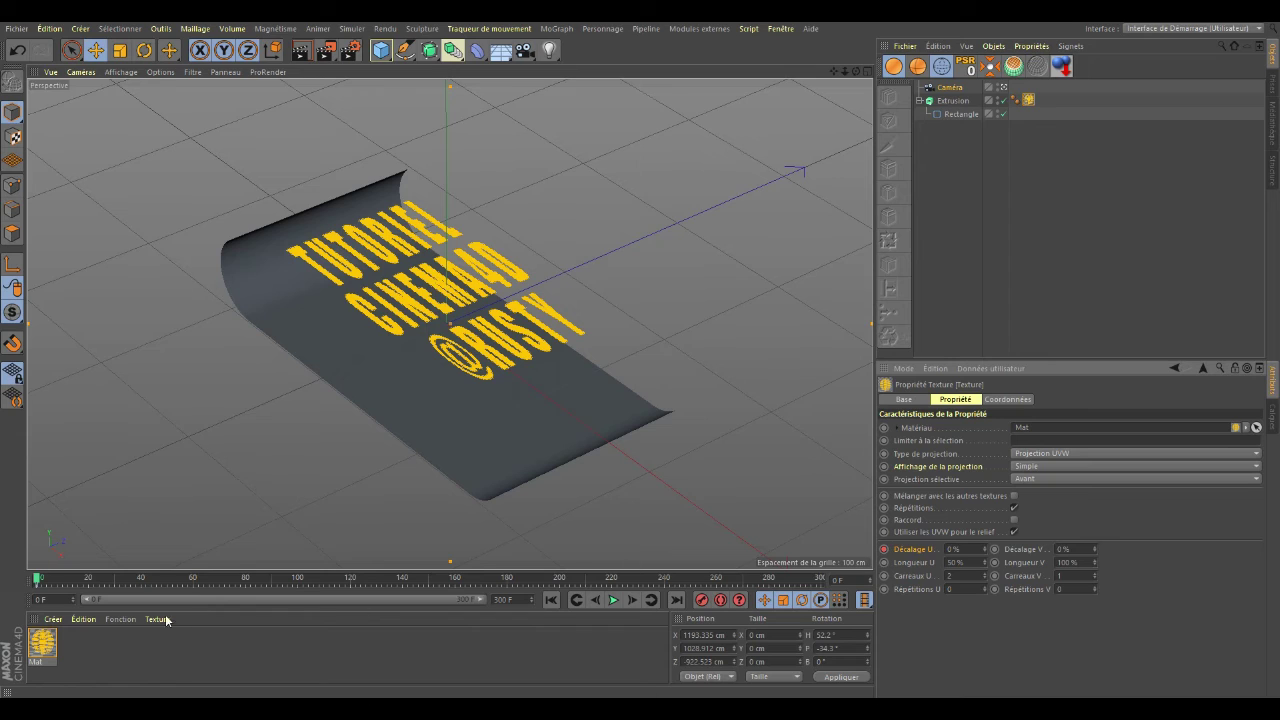
At frame 300, set Décalage U to 100% and keyframe it.
left_click(38, 578)
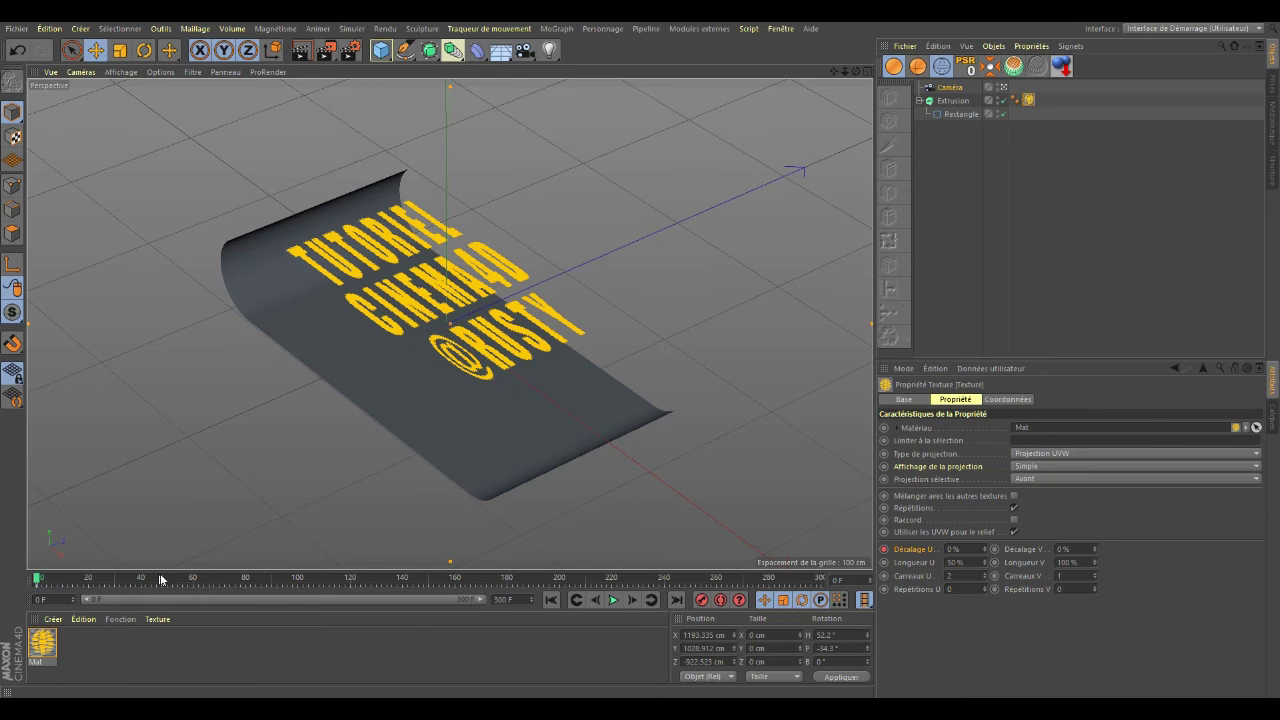
left_click(716, 578)
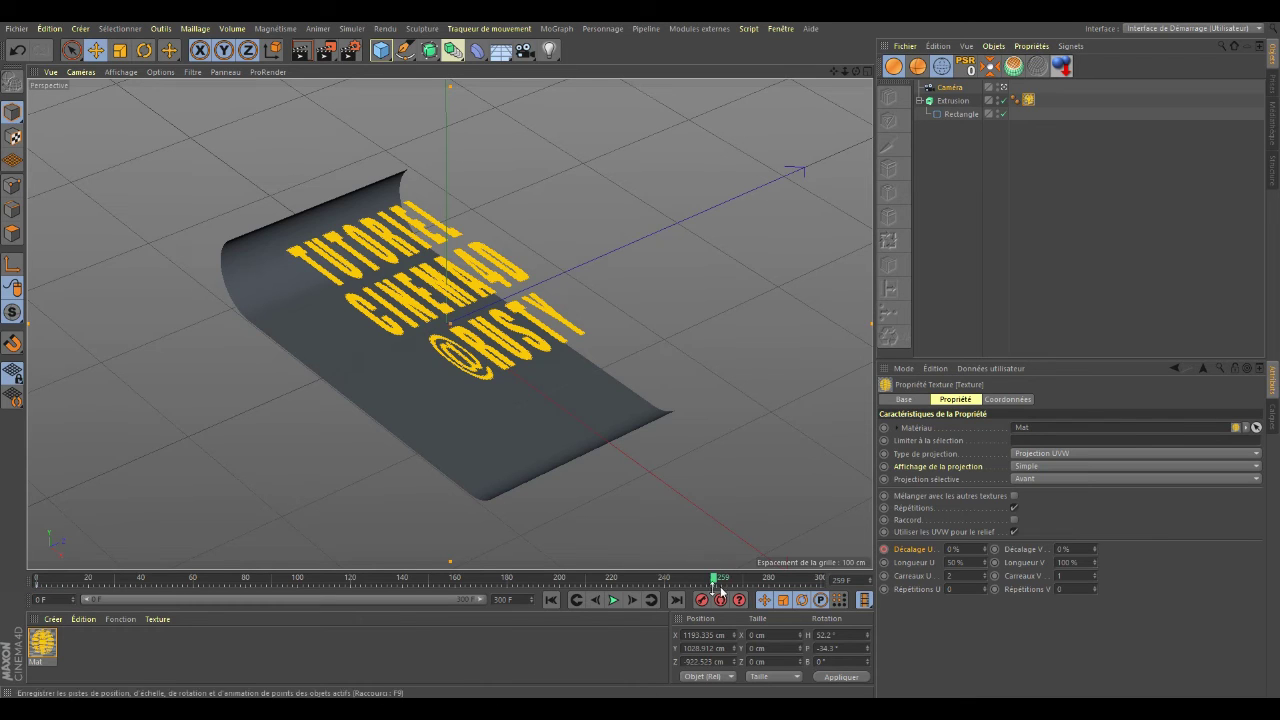
left_click_drag(735, 583, 832, 590)
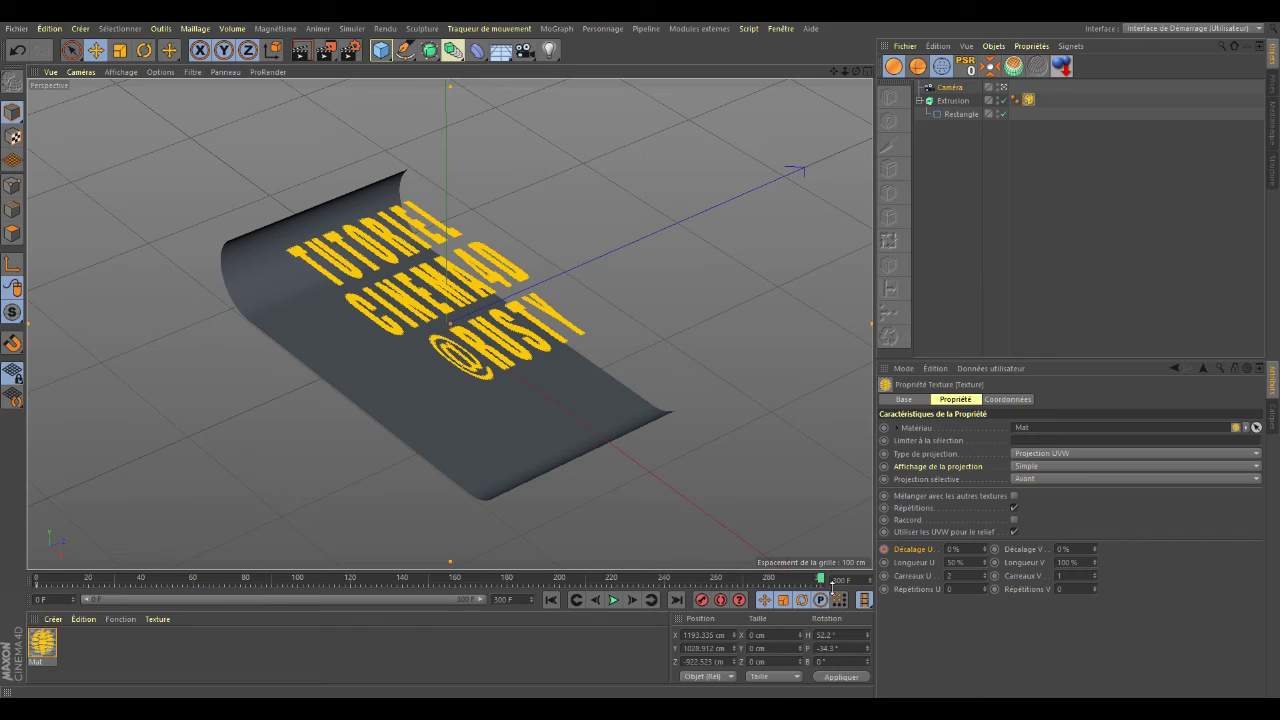
left_click(952, 549)
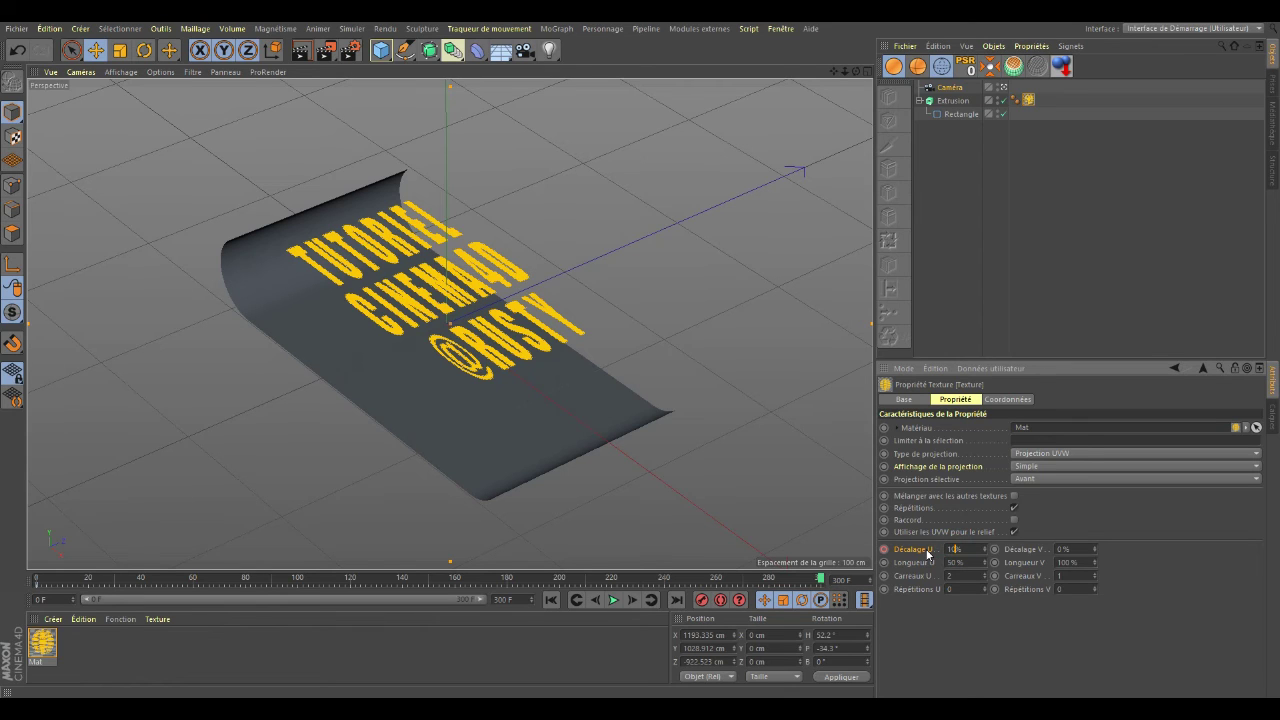
left_click(1104, 628)
left_click(884, 549)
Play the animation from the start to check the text slide, then return to frame 0.
left_click(552, 600)
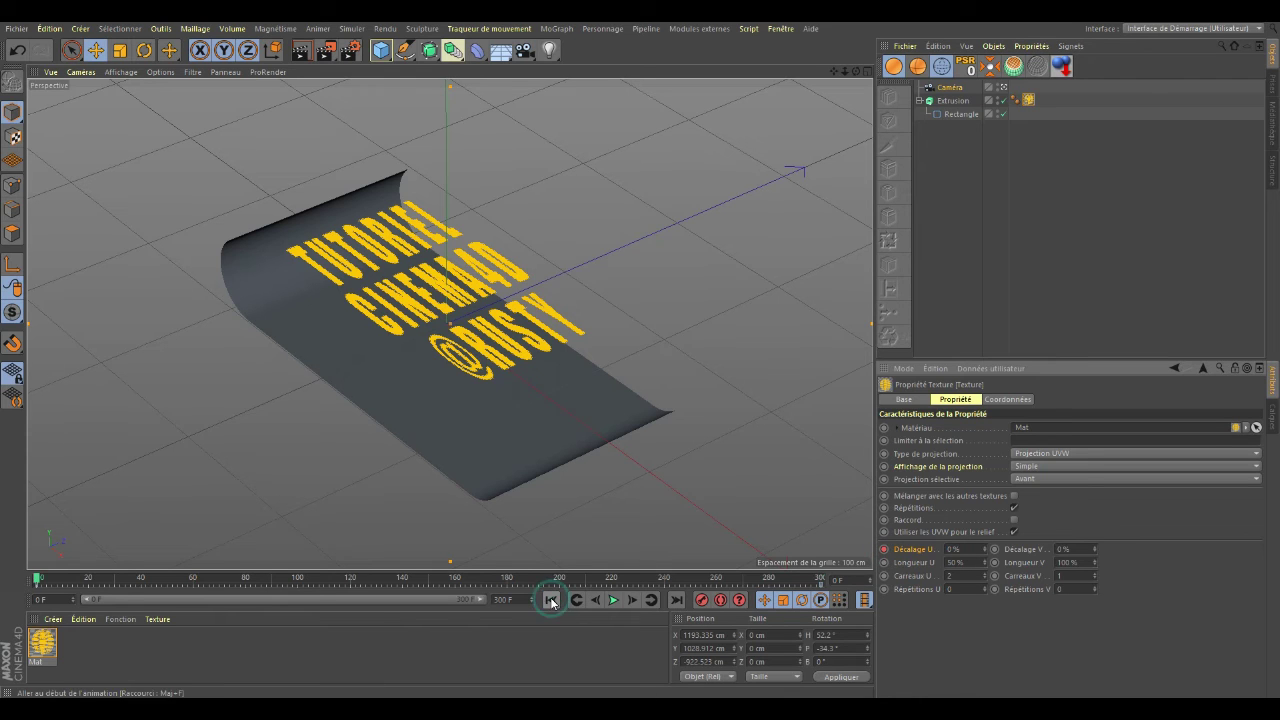
left_click(615, 600)
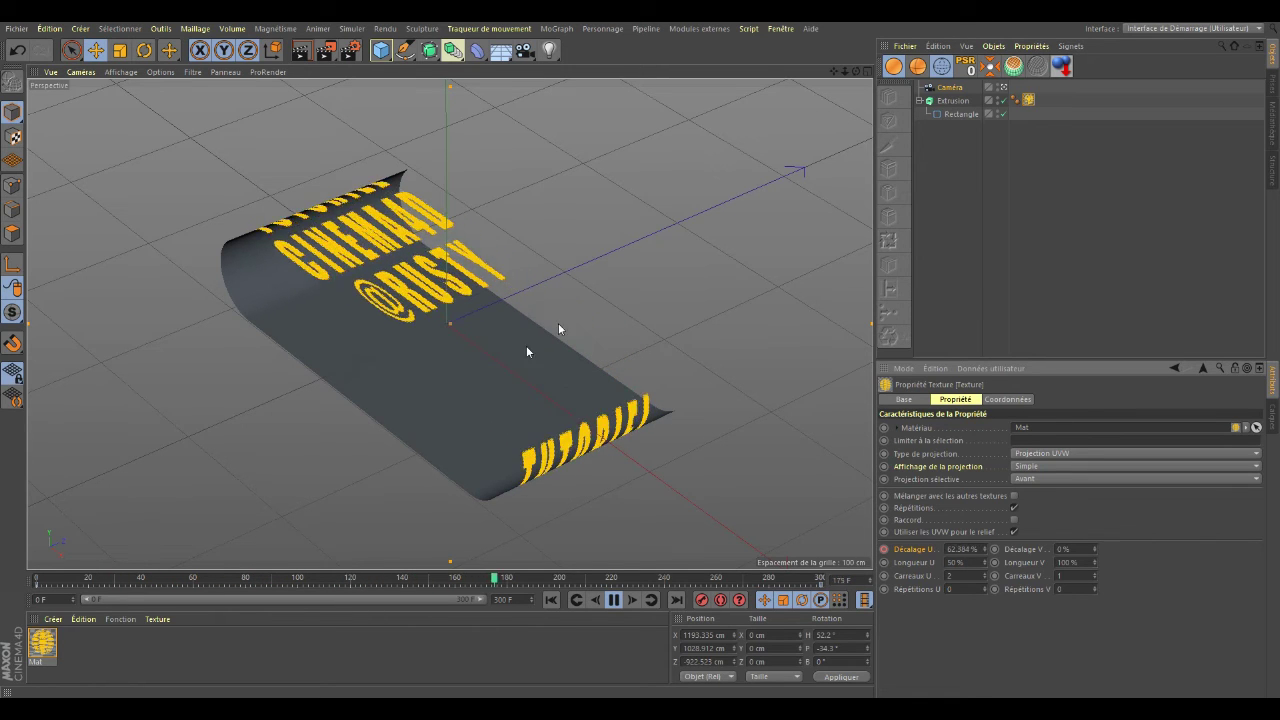
left_click(614, 599)
left_click(552, 600)
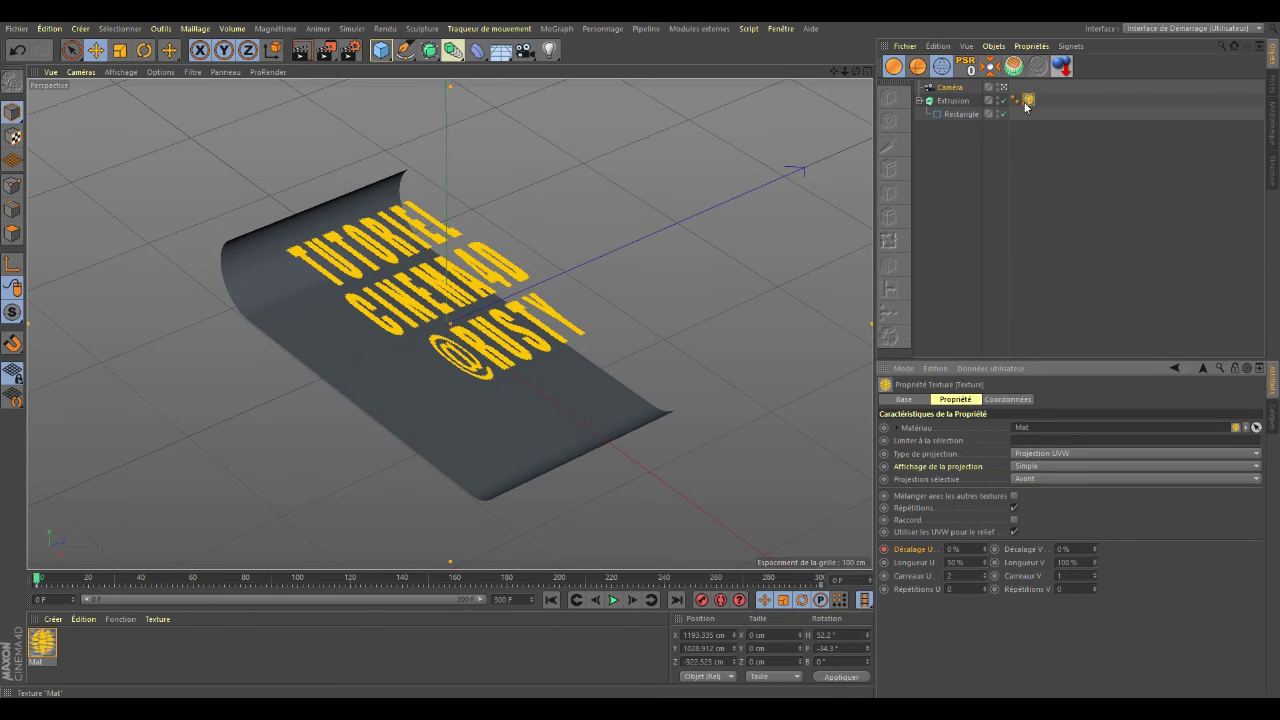
Duplicate the Extrusion's texture tag and copy the yellow material as Mat.1.
left_click_drag(1028, 103, 1041, 106, "ctrl")
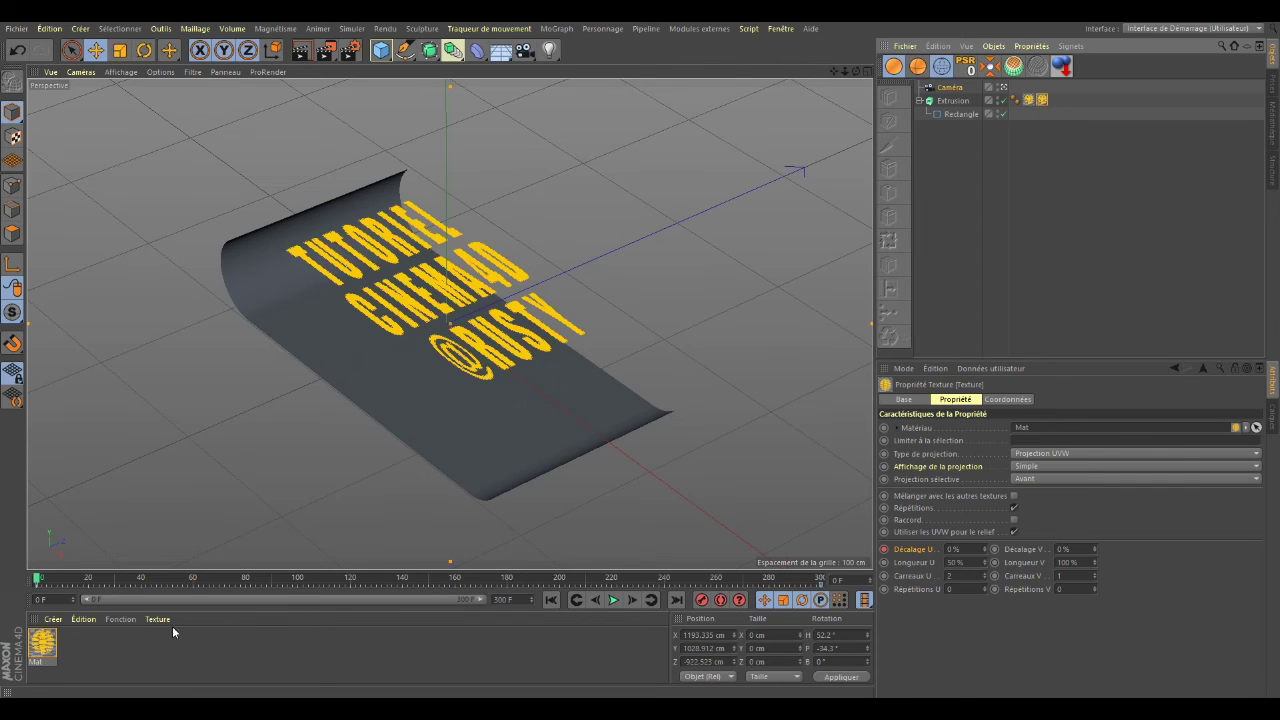
left_click_drag(45, 643, 74, 652, "ctrl")
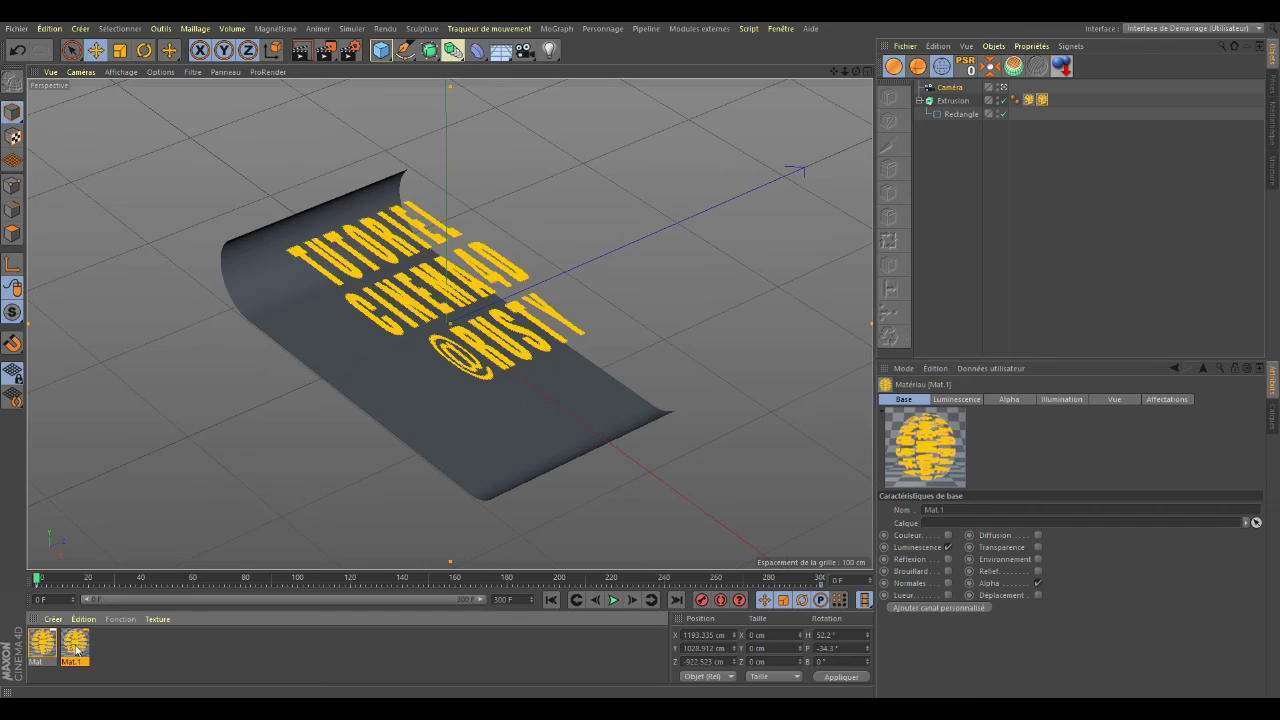
double_click(76, 650)
Set Mat.1's Luminescence hue to 341° for a pink glow.
left_click(242, 261)
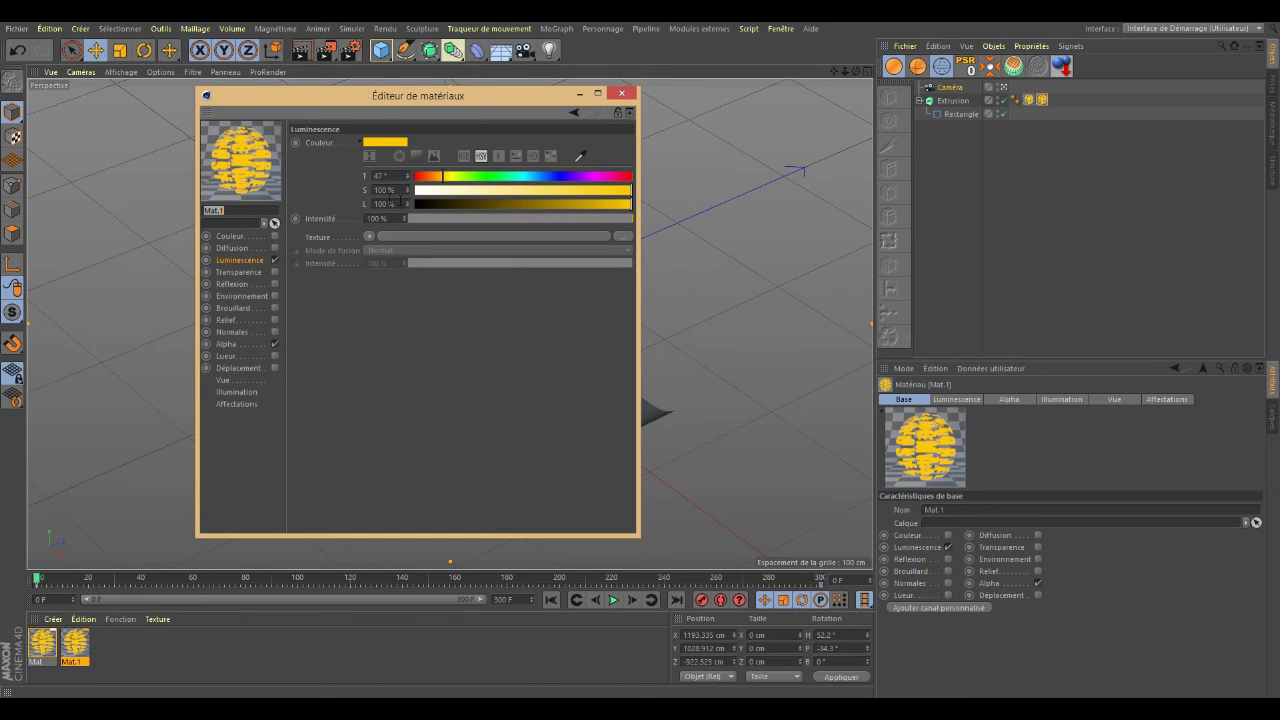
left_click(383, 175)
type("1")
key("Return")
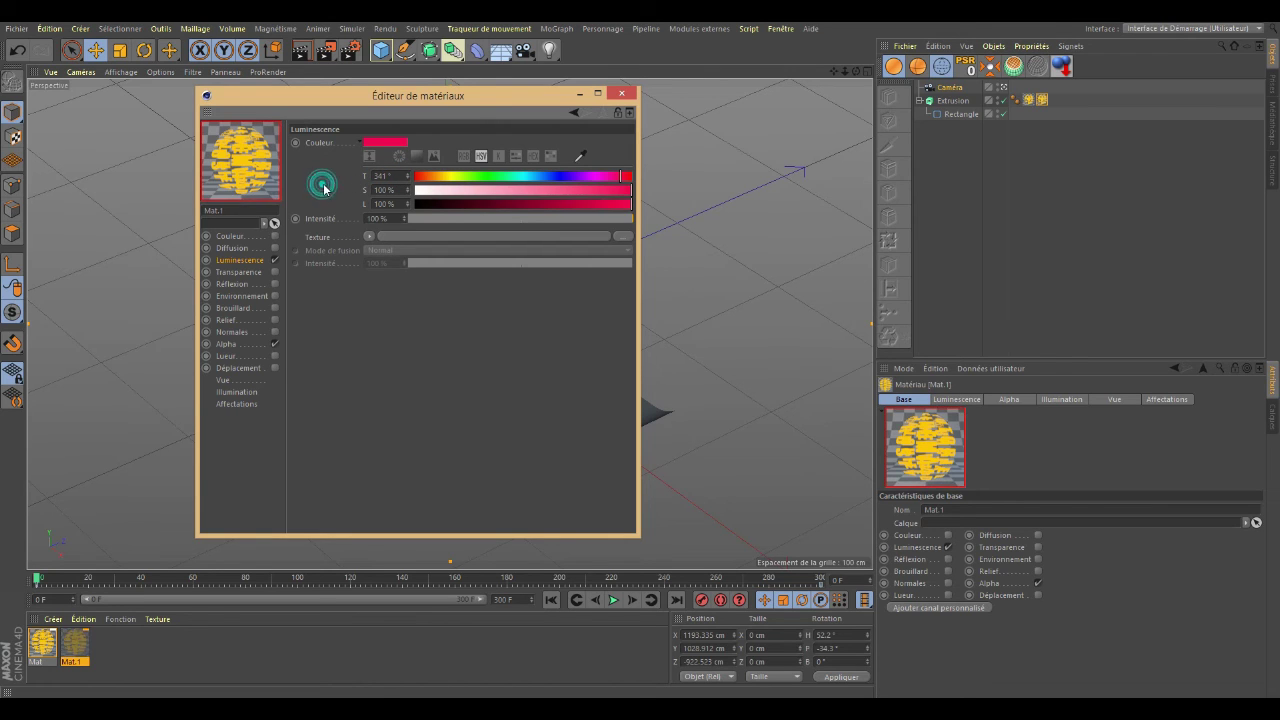
Assign Mat.1 to the second texture tag on the Extrusion.
left_click(622, 96)
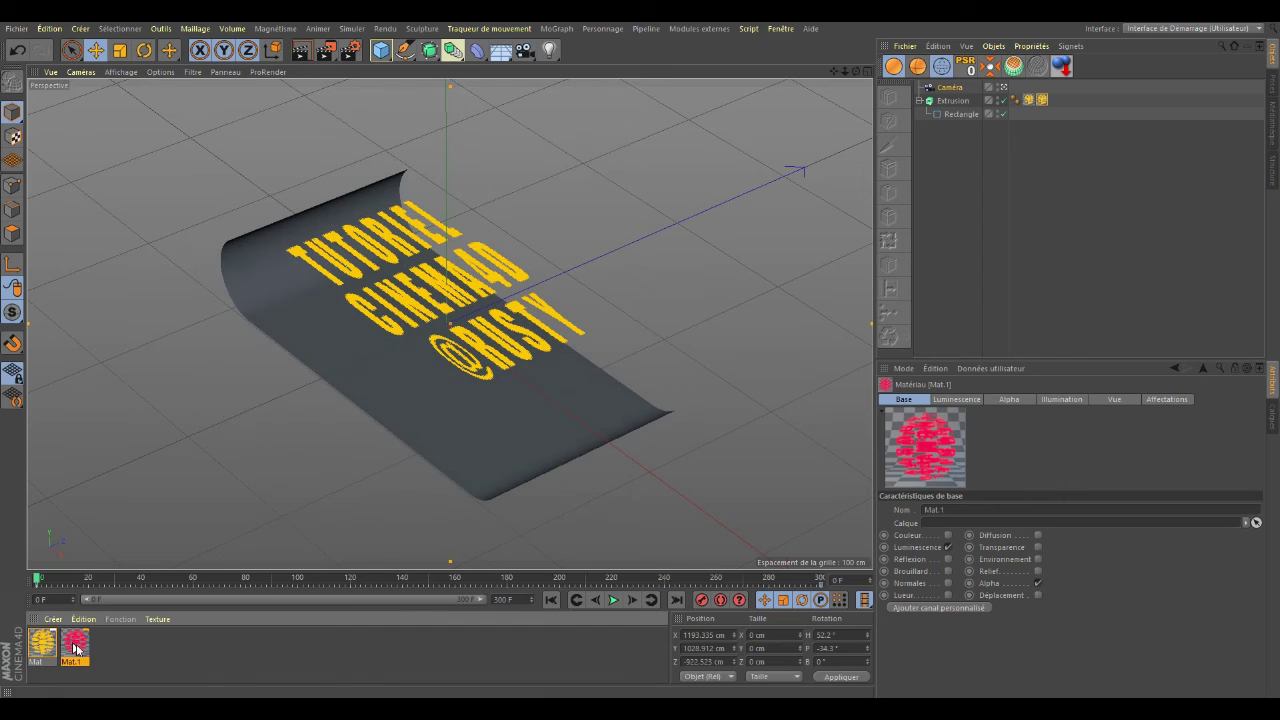
left_click_drag(77, 650, 966, 160)
left_click_drag(1032, 128, 1044, 101)
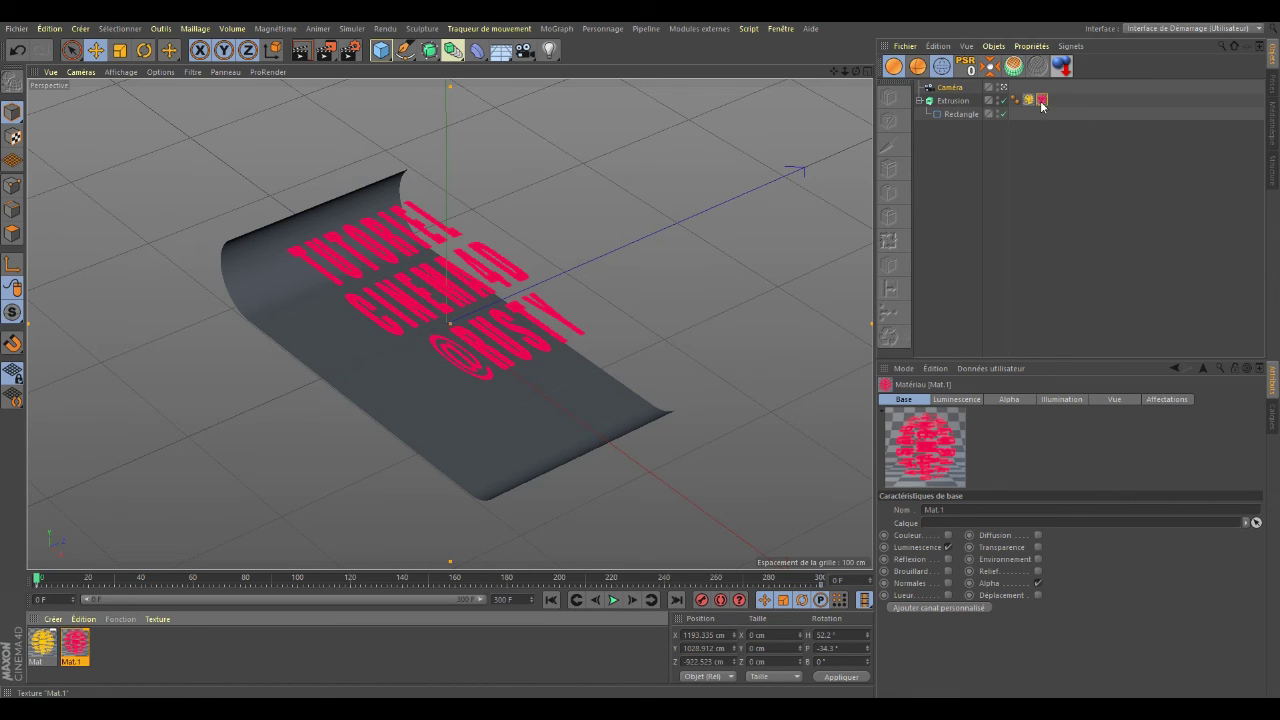
Set the second texture tag's Projection sélective to Arrière, previewing around frame 86.
left_click(1042, 100)
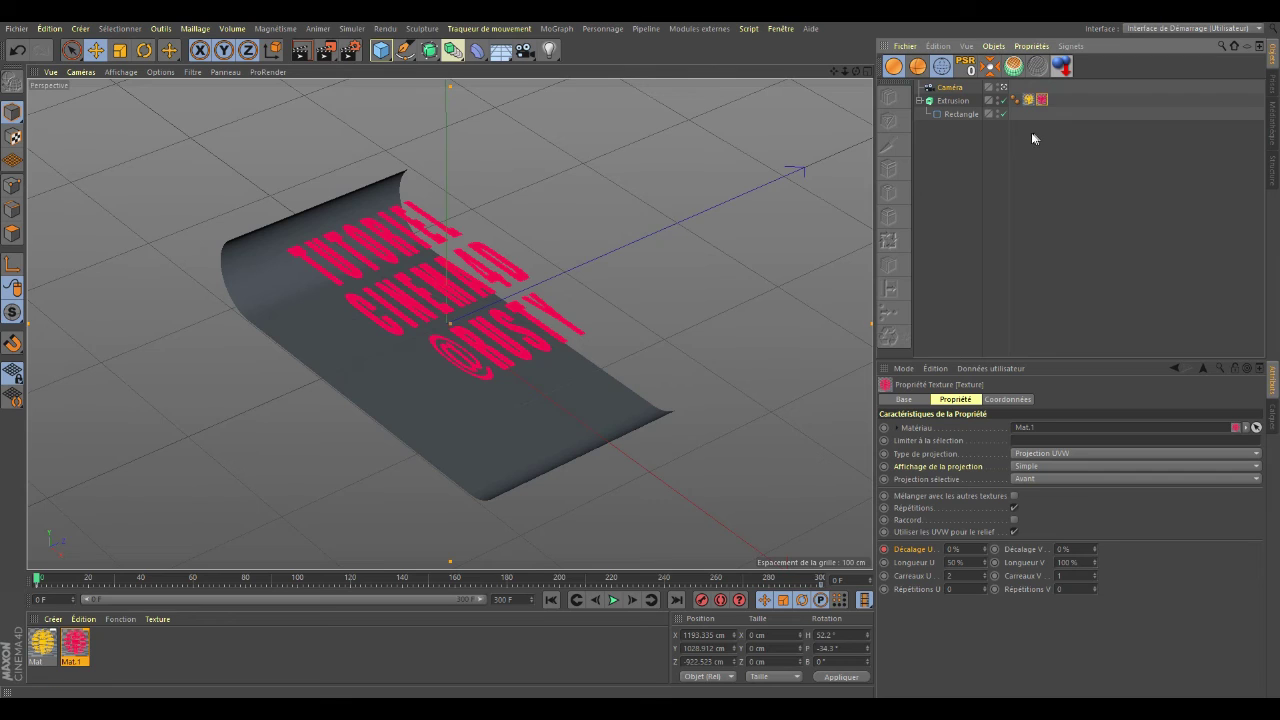
left_click(1036, 479)
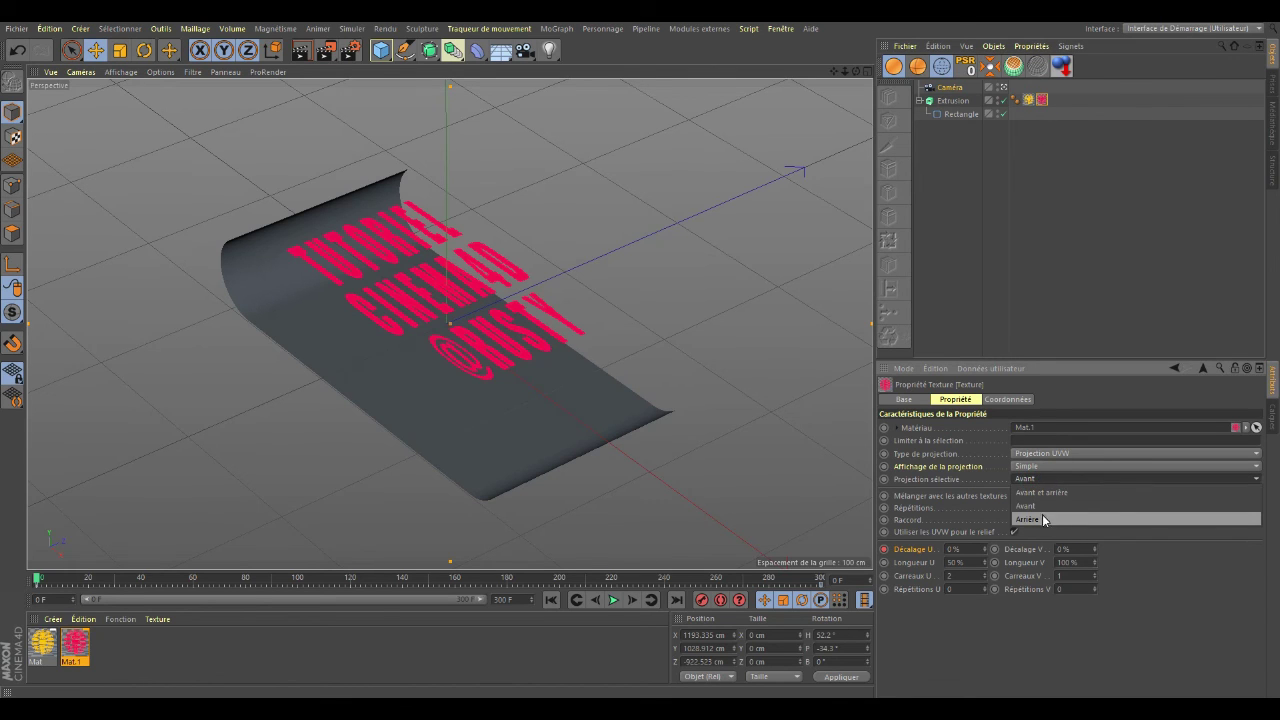
left_click(1043, 520)
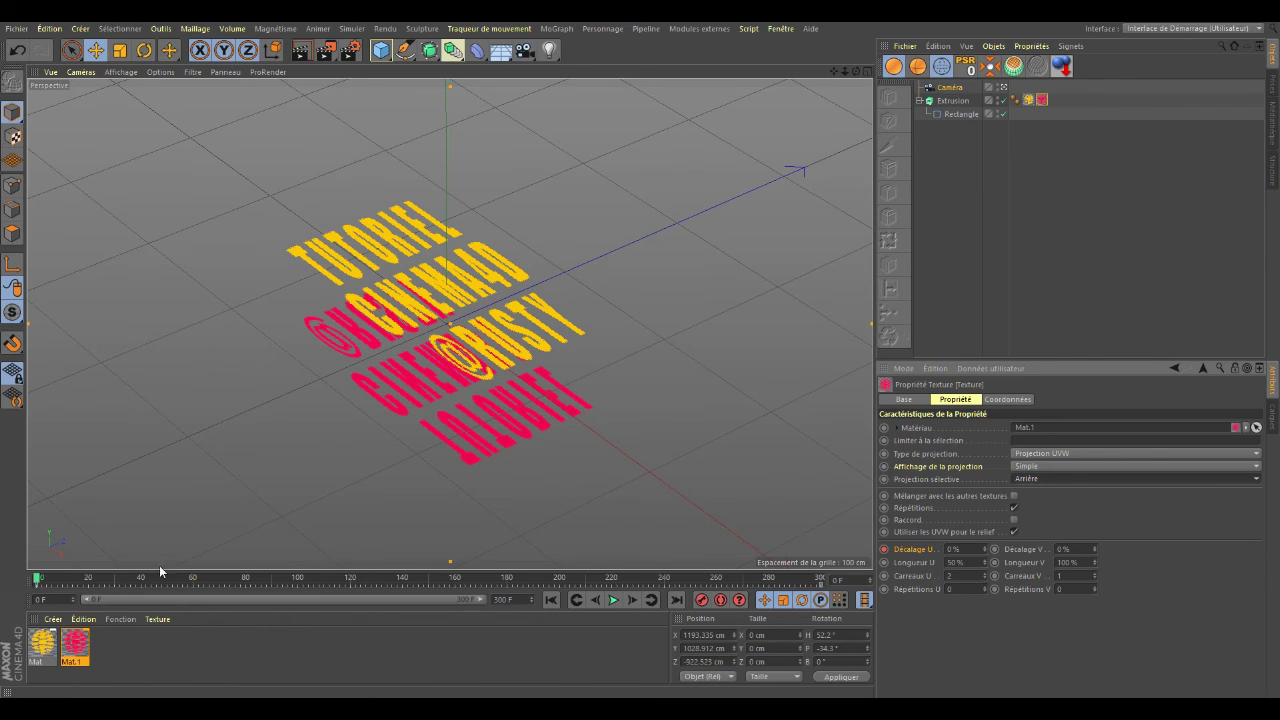
left_click_drag(37, 580, 289, 579)
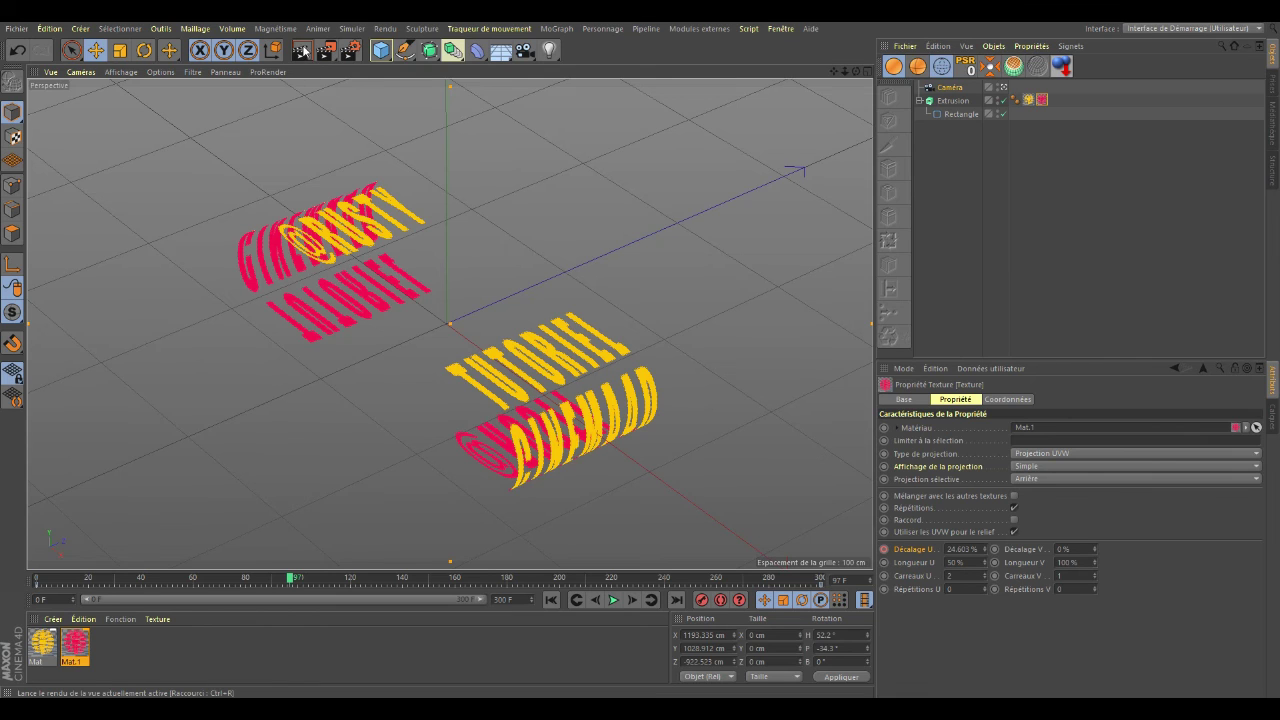
Render a preview, then add an Arrière-Plan background object from the environment palette.
left_click(301, 51)
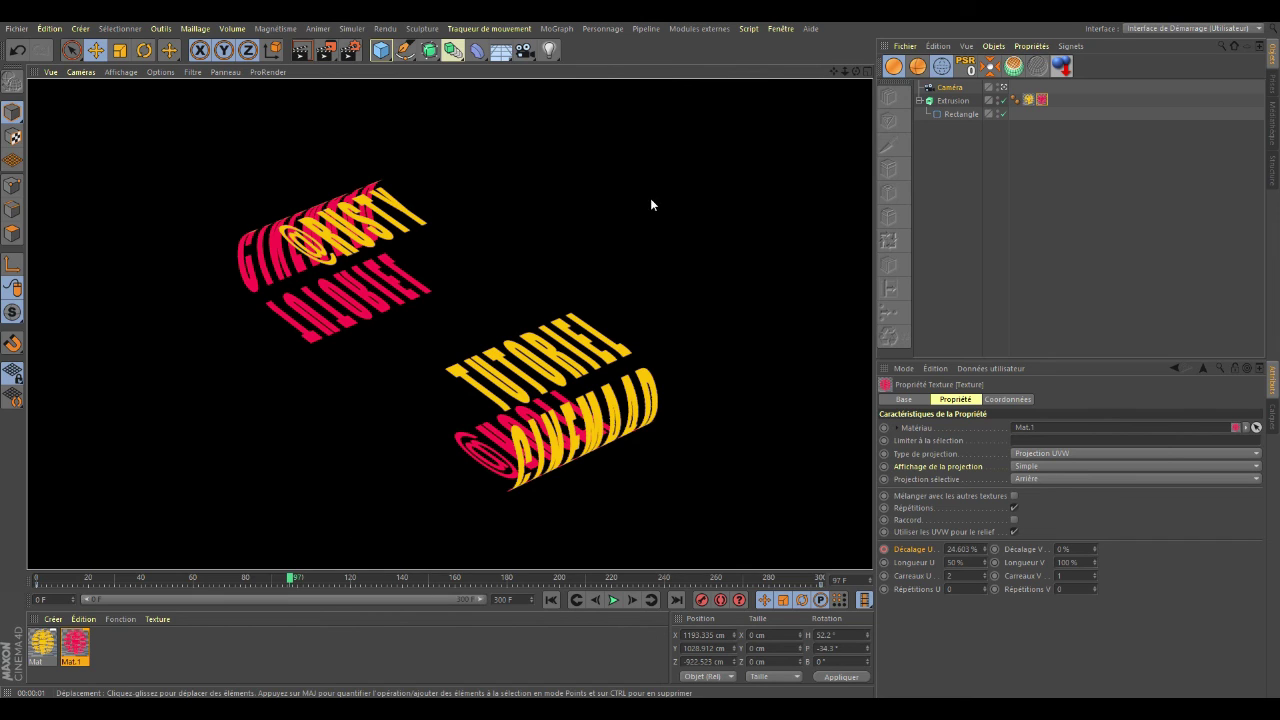
left_click(503, 54)
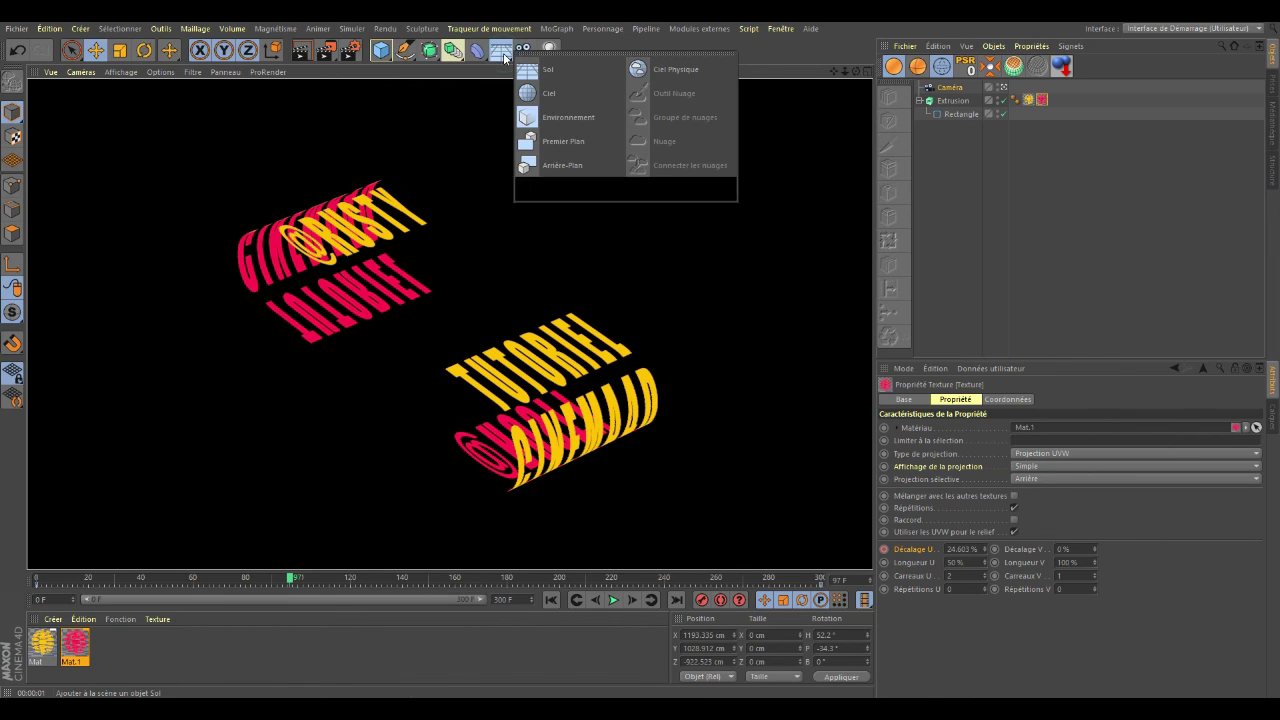
left_click(559, 167)
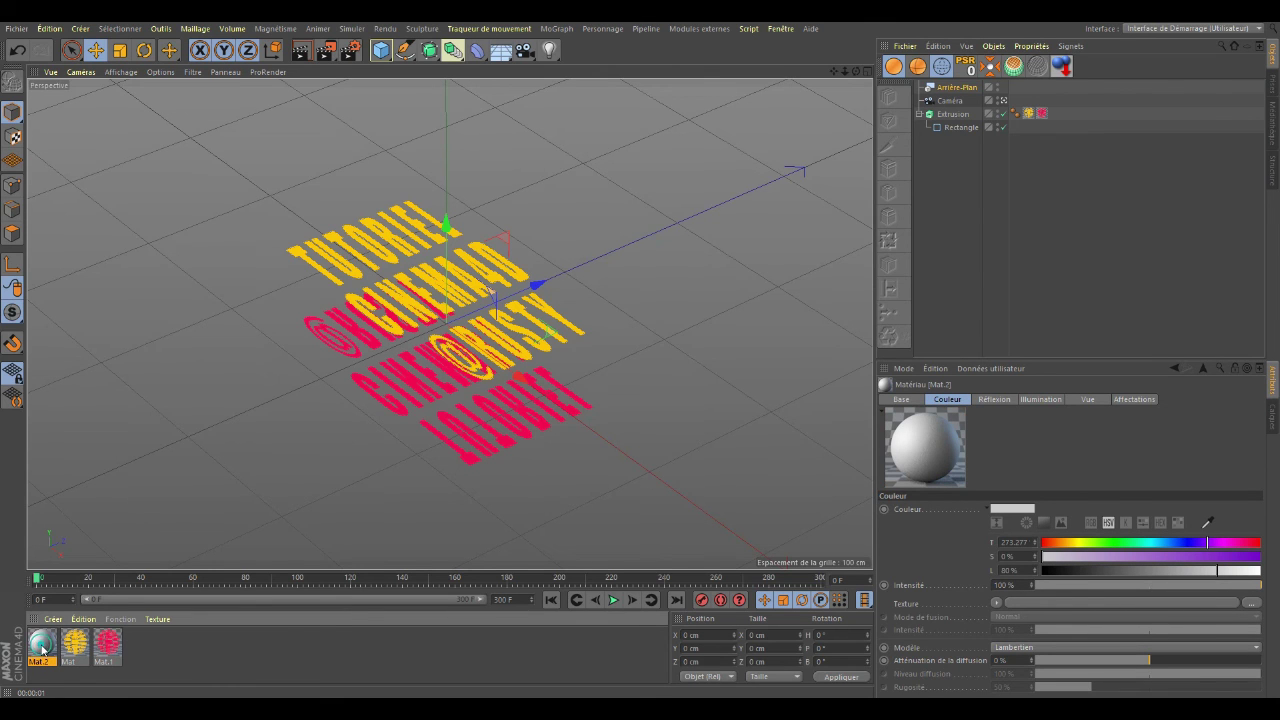
Turn off Mat.2's reflection, set its colour to S 84%, L 63%, and apply it to Arrière-Plan.
double_click(42, 648)
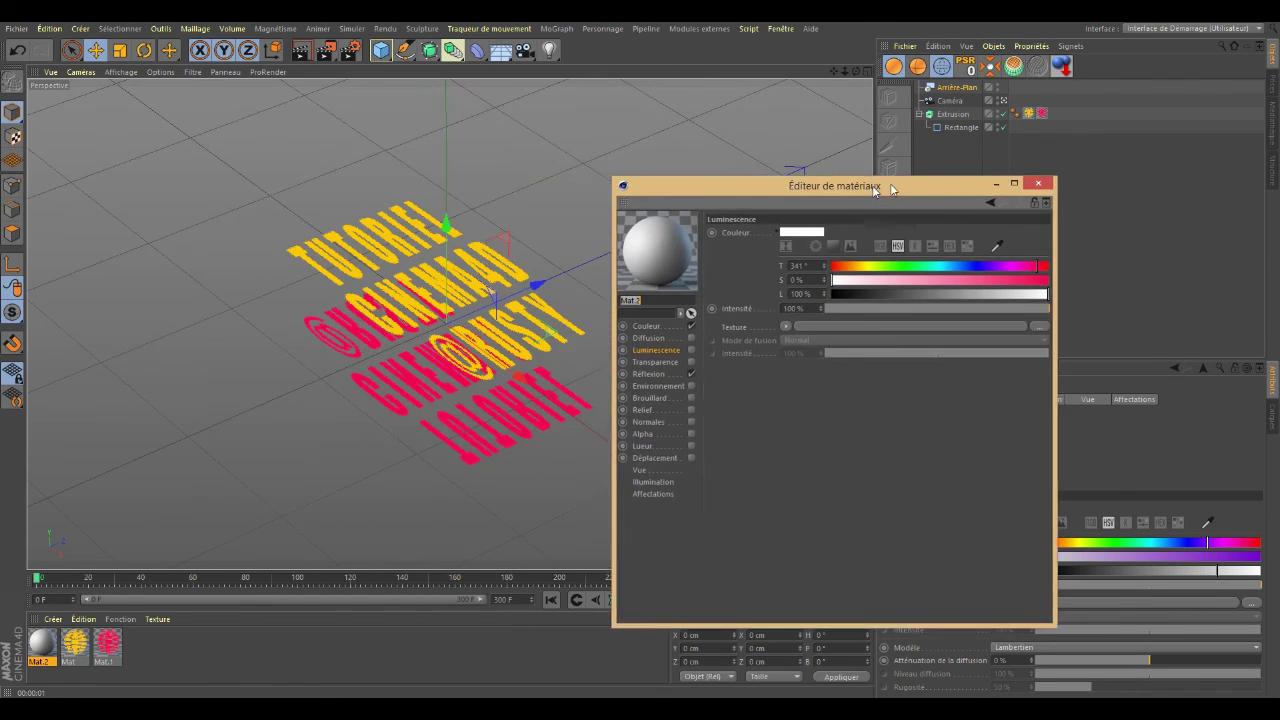
left_click_drag(422, 106, 941, 180)
left_click(794, 357)
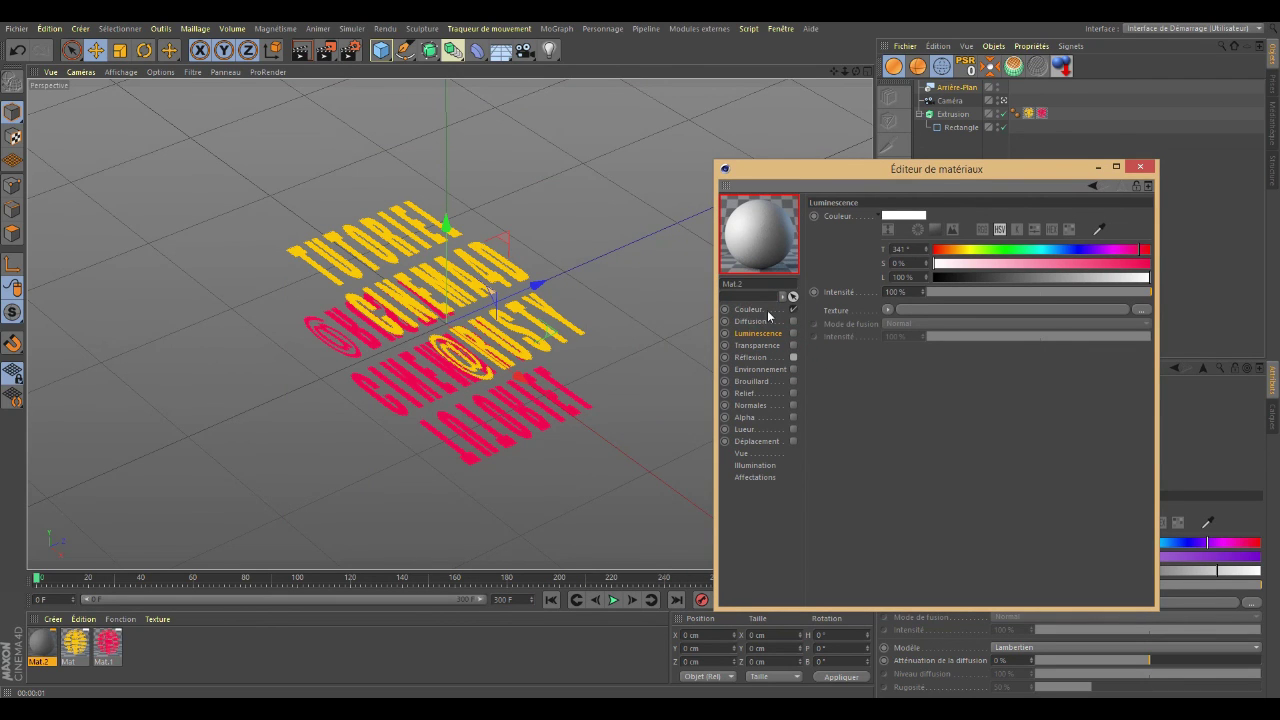
left_click(752, 310)
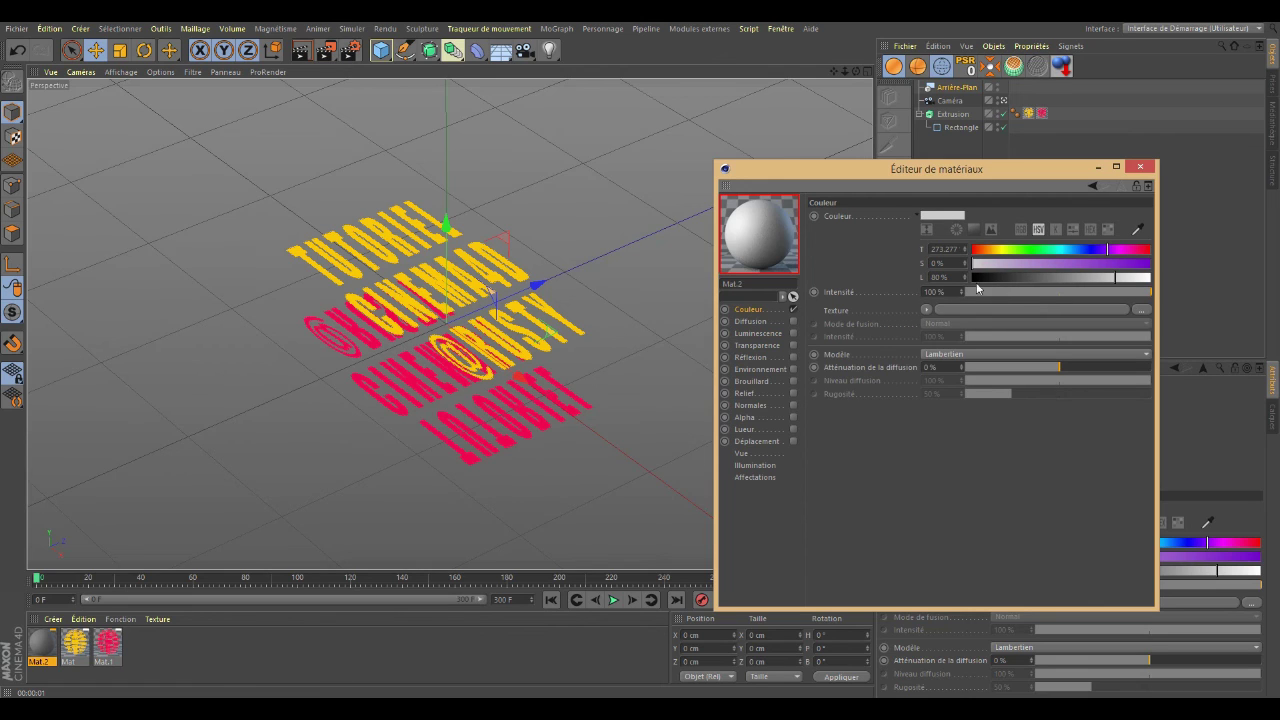
left_click(1120, 263)
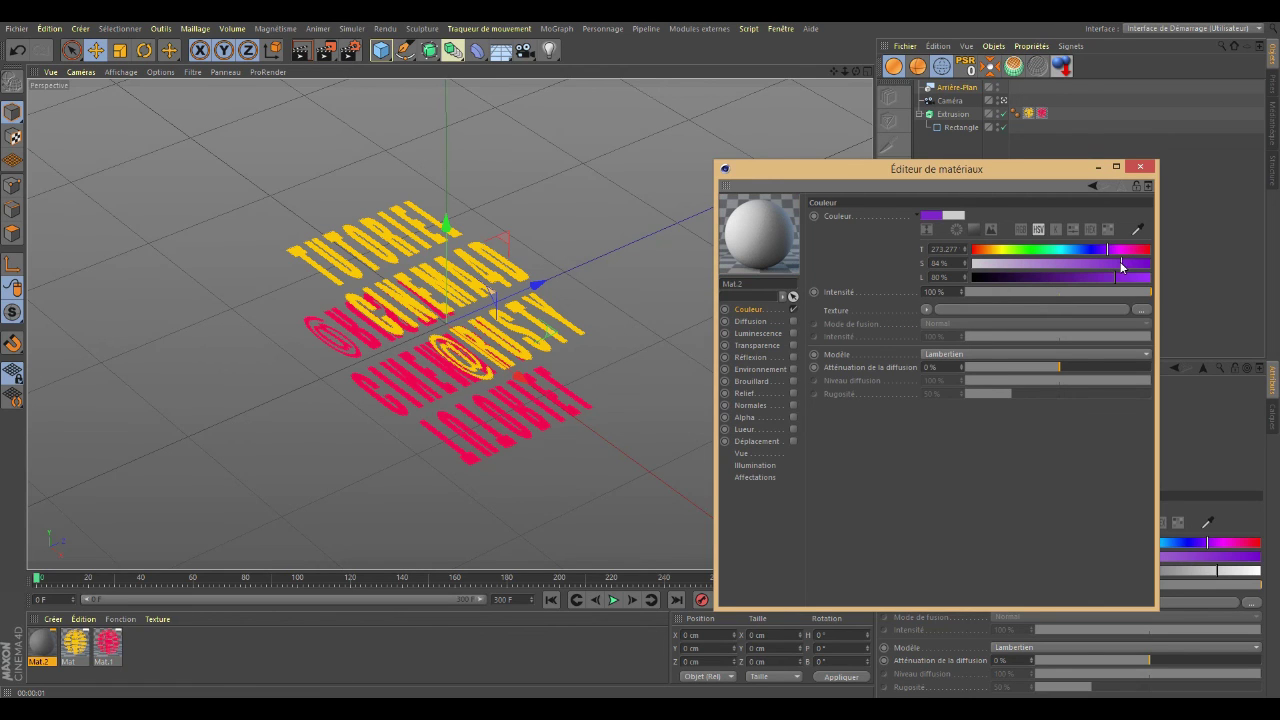
left_click(1087, 277)
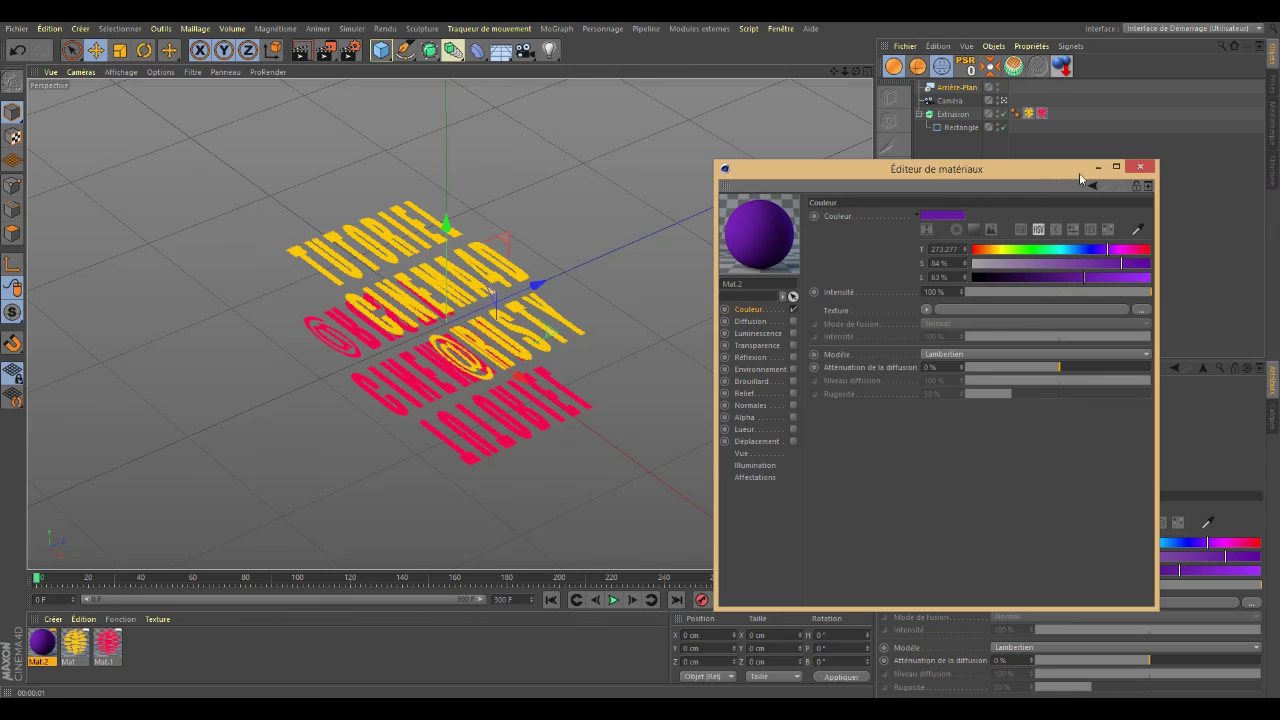
left_click(1147, 170)
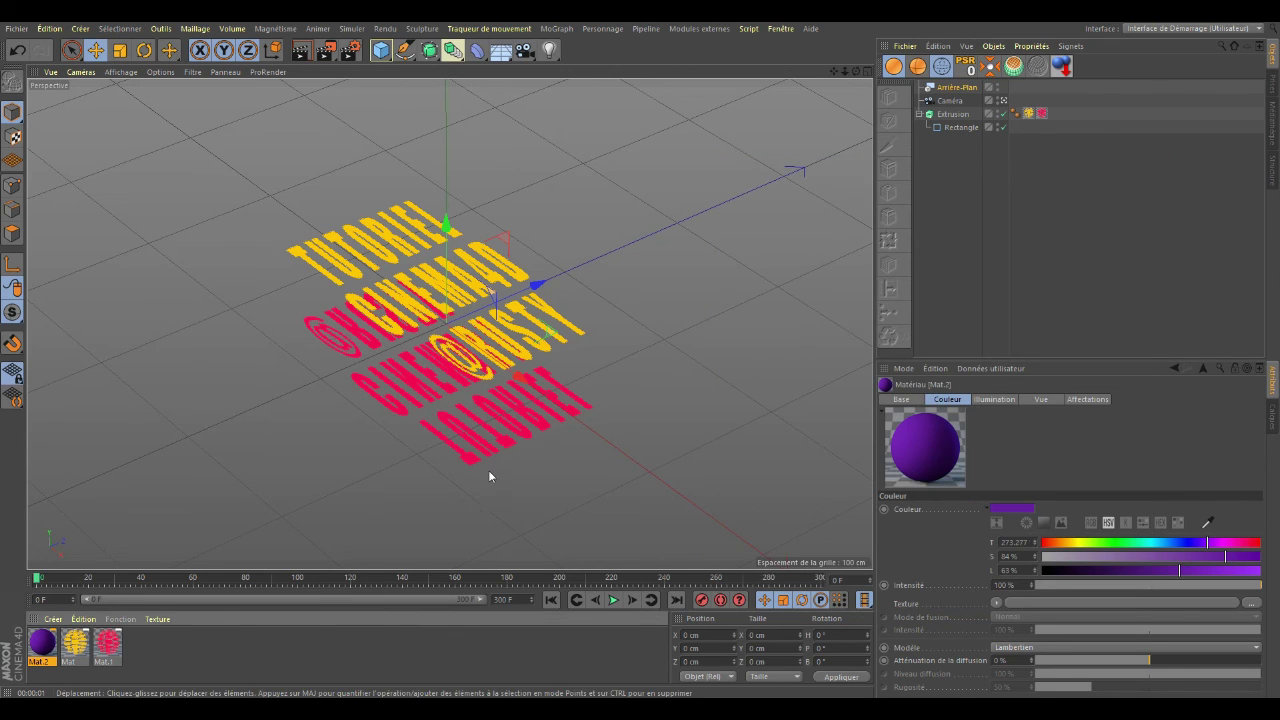
mouse_move(42, 650)
left_mouse_down()
mouse_move(1003, 123)
mouse_move(974, 87)
left_mouse_up()
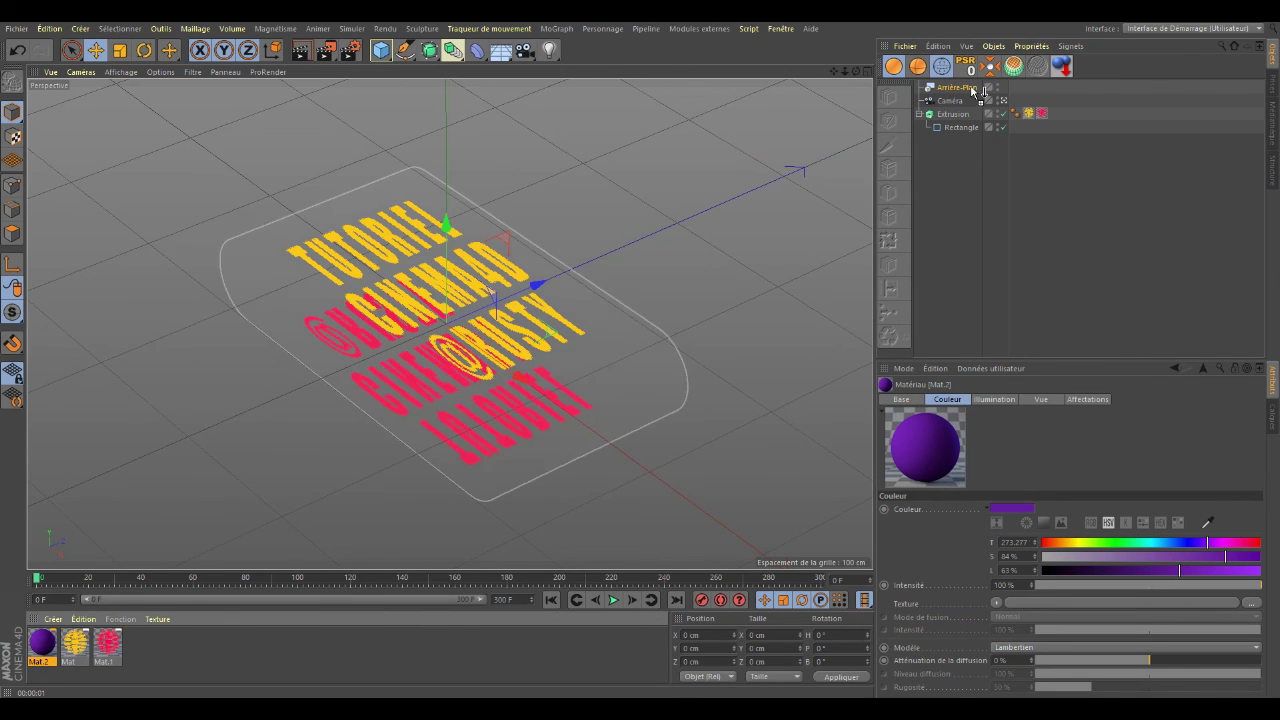
Deselect all, render the view, play the animation and render again at frame 187.
left_click(964, 171)
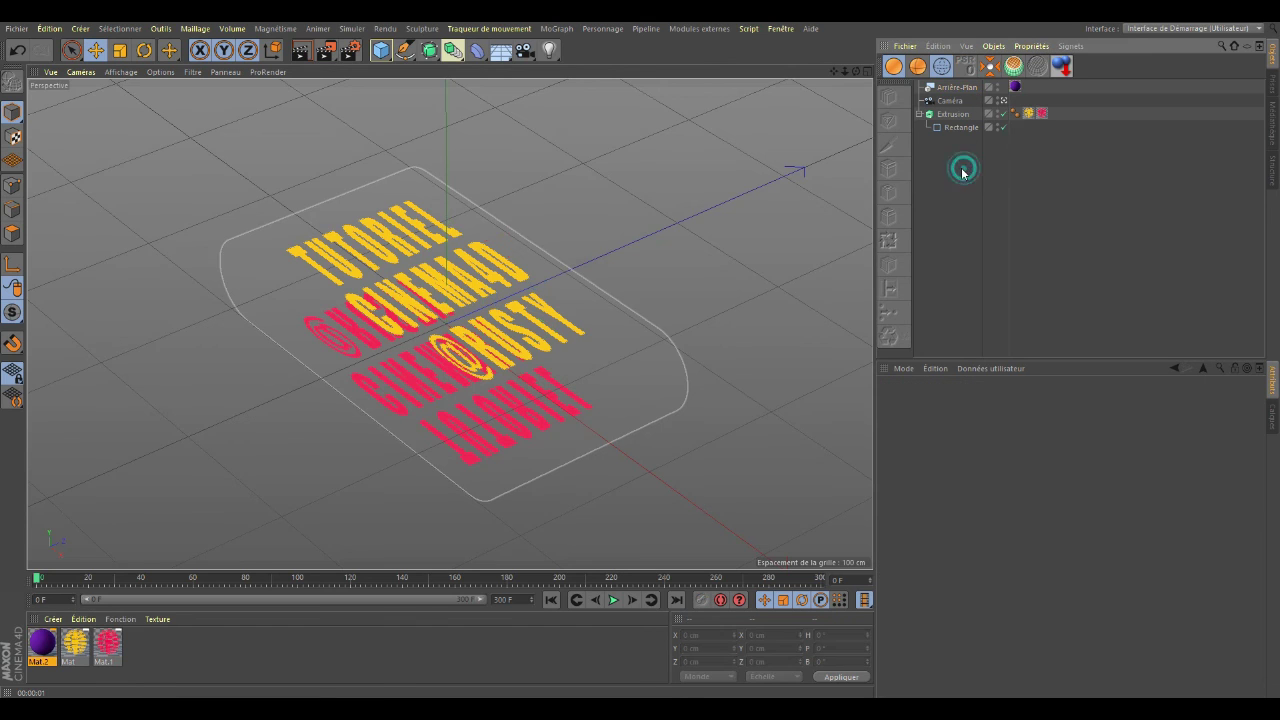
left_click(302, 55)
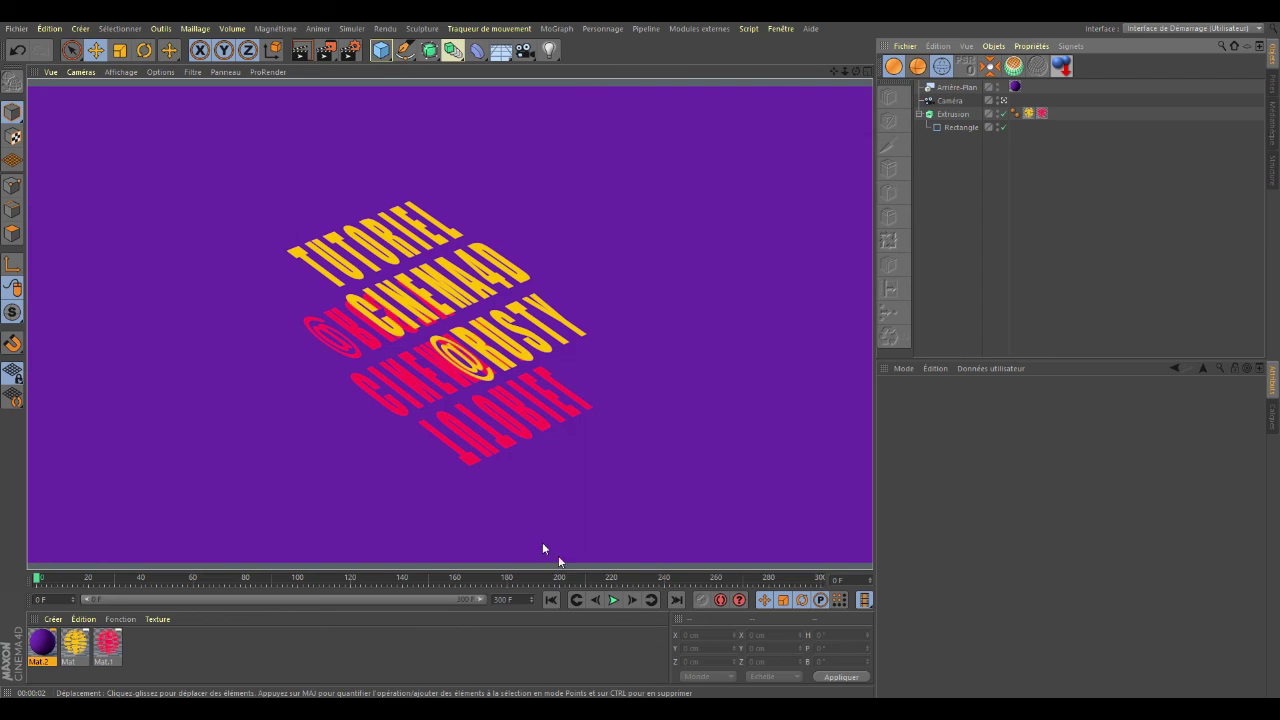
left_click(614, 600)
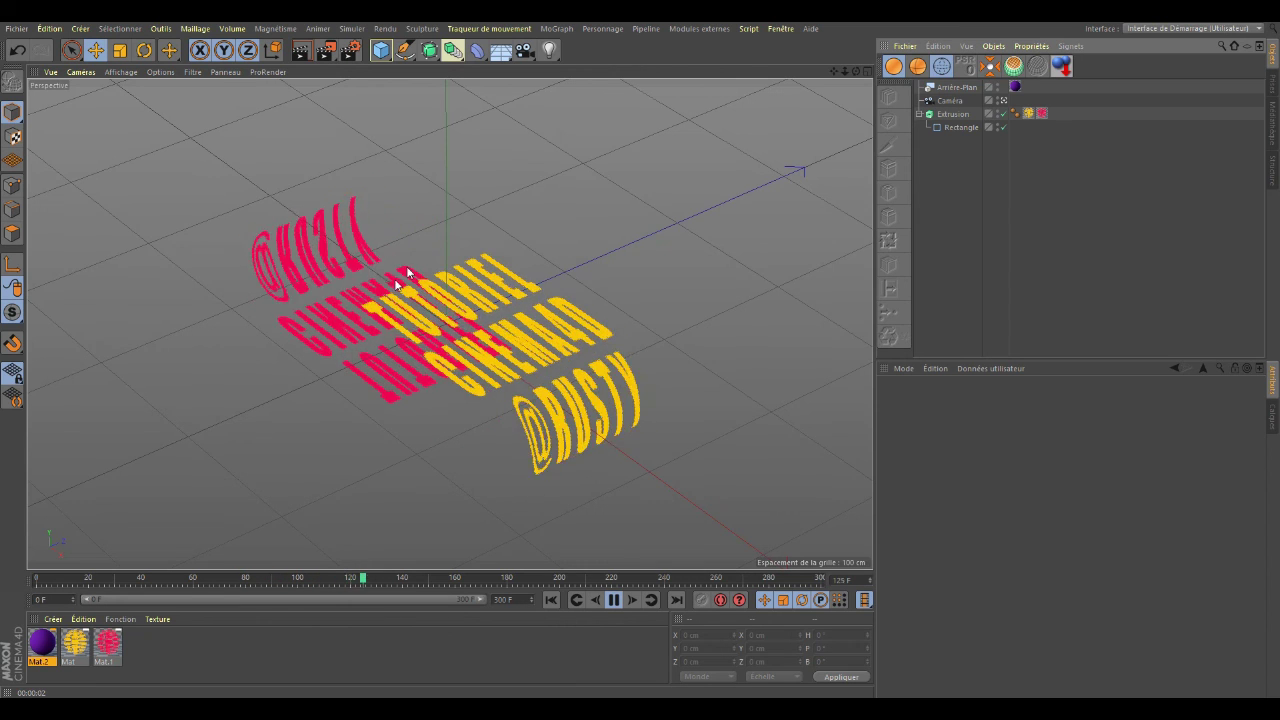
left_click(306, 50)
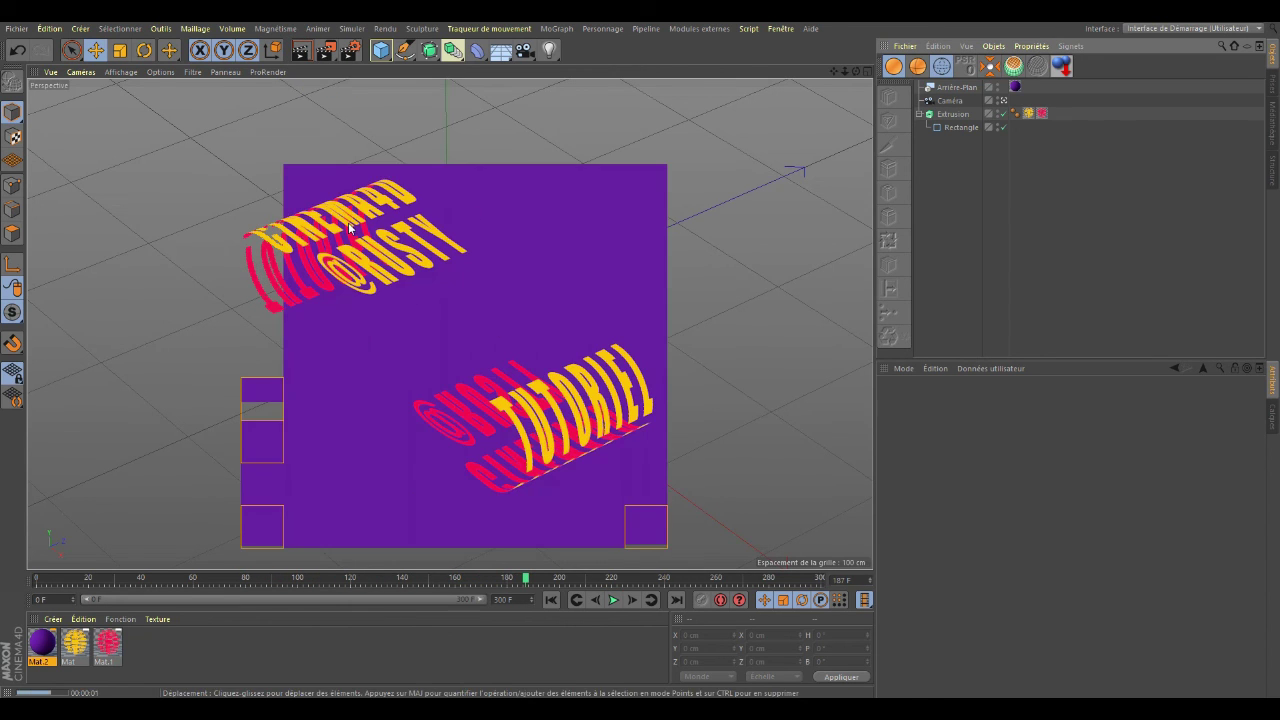